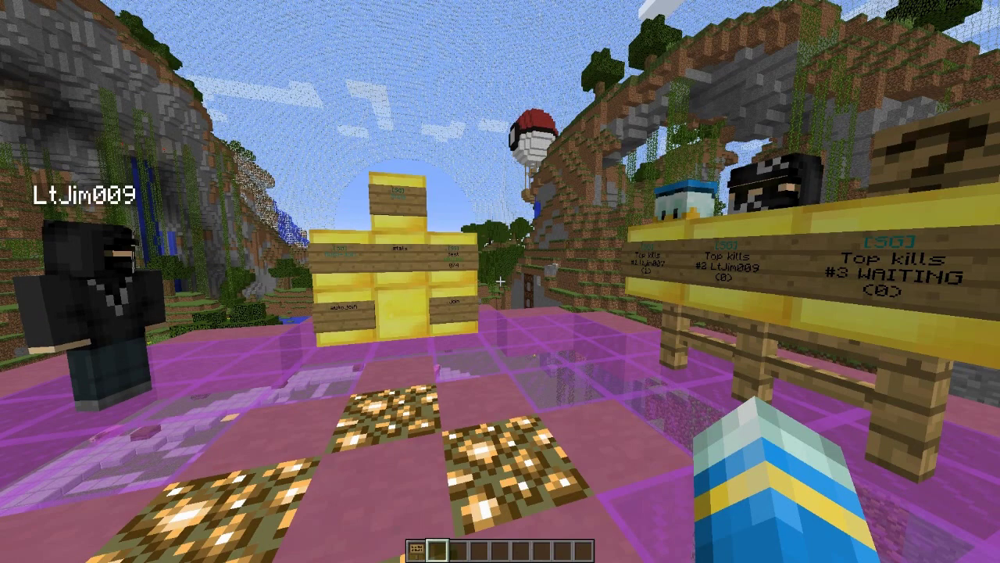
# Tour the lobby platform and its surroundings, examining the Top kills and Top wins boards and the join and stats signs.
pyautogui.press('w')
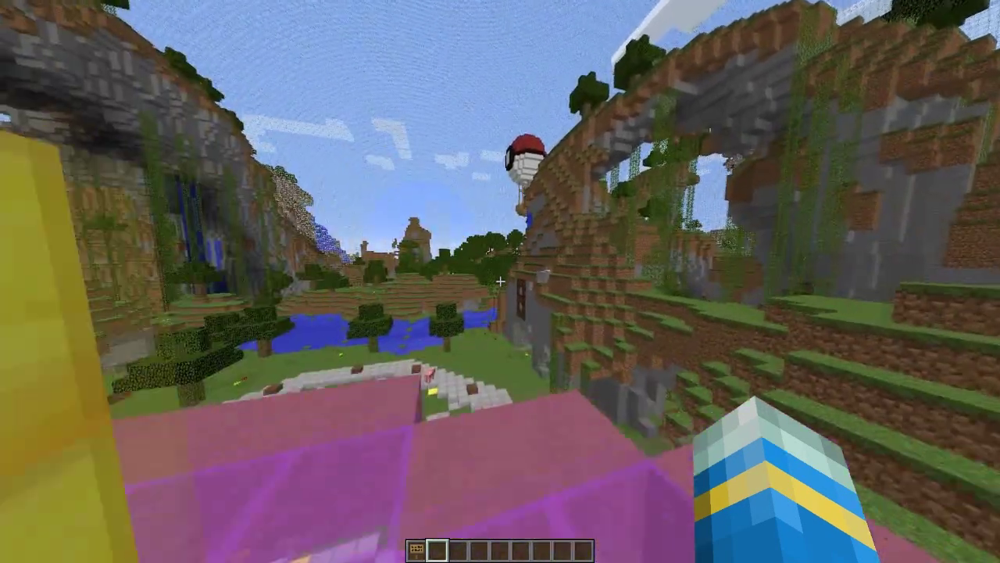
pyautogui.press('w')
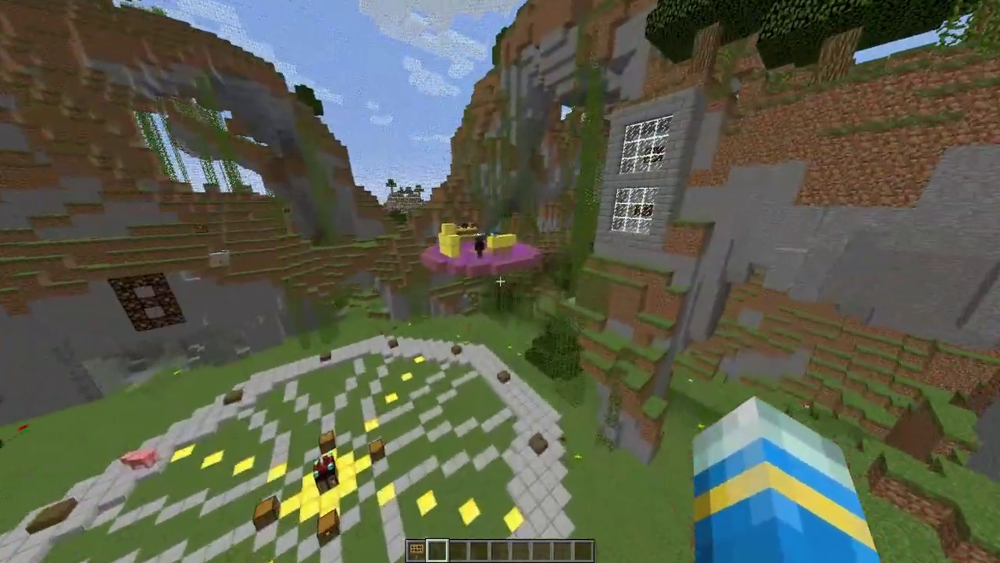
pyautogui.press('w')
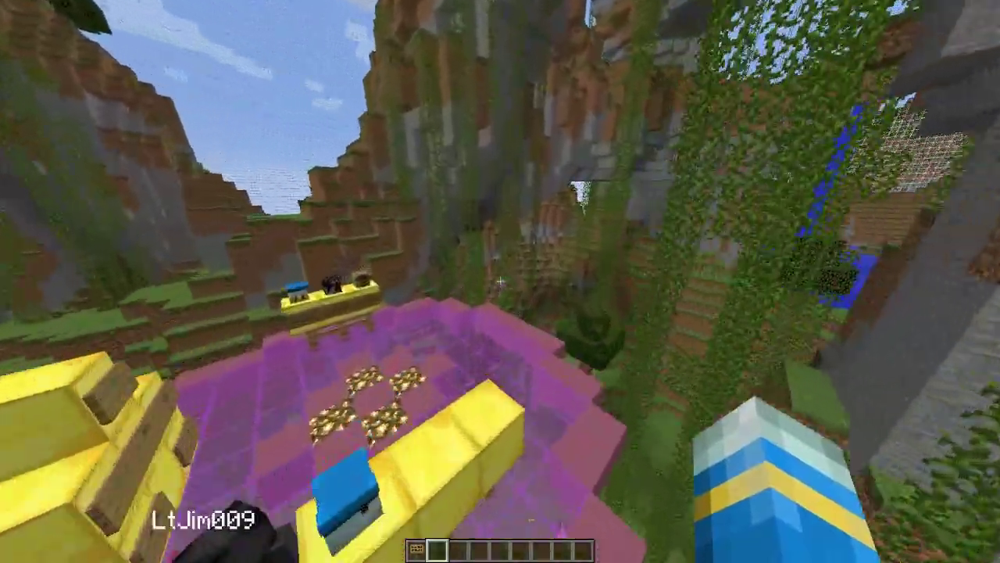
pyautogui.press('d')
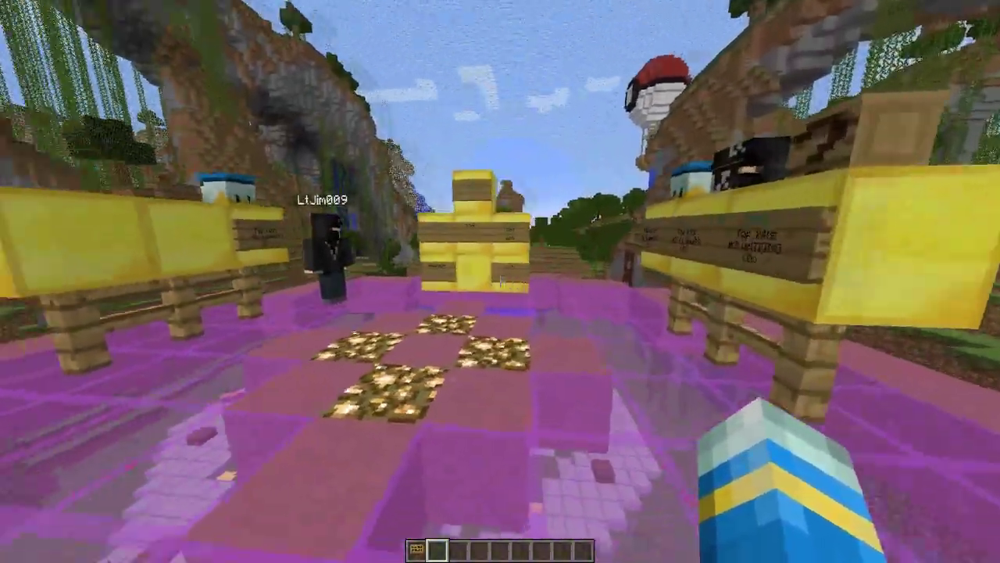
pyautogui.press('w')
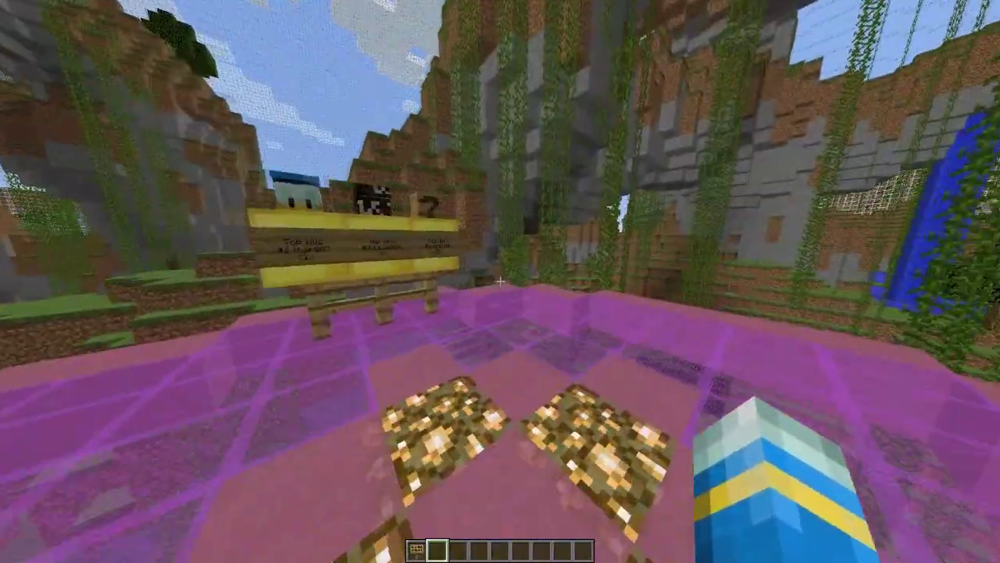
pyautogui.press('w')
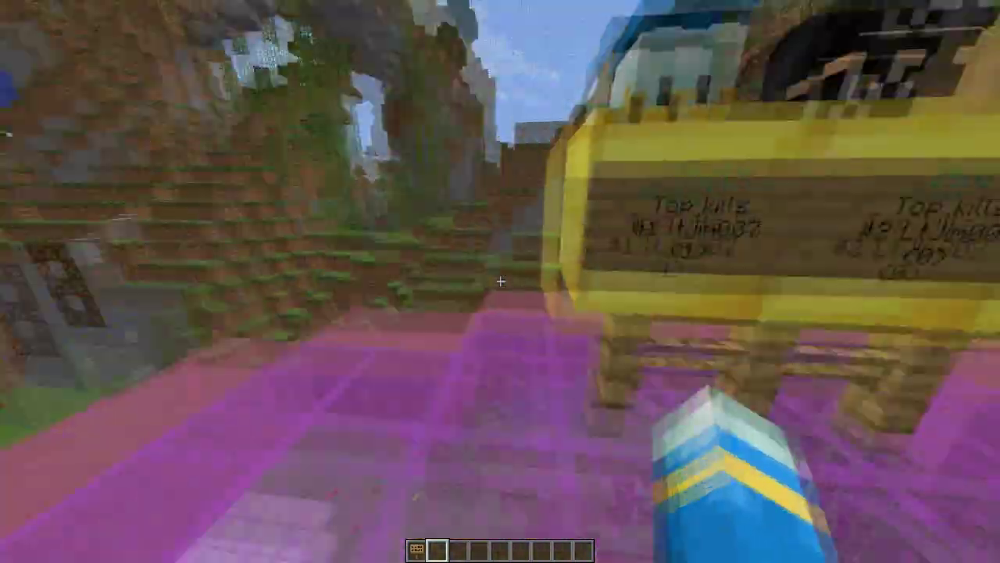
pyautogui.press('w')
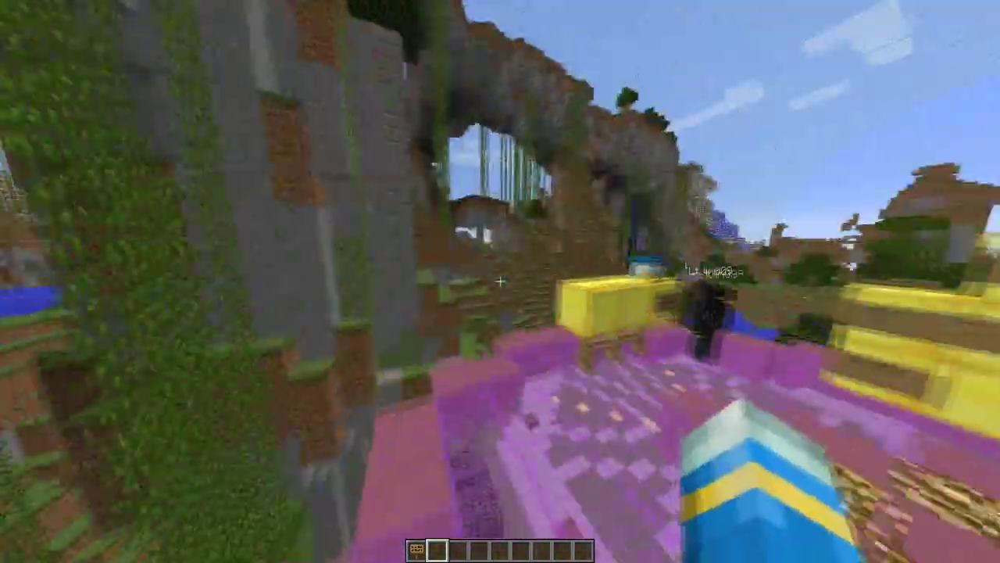
pyautogui.press('w')
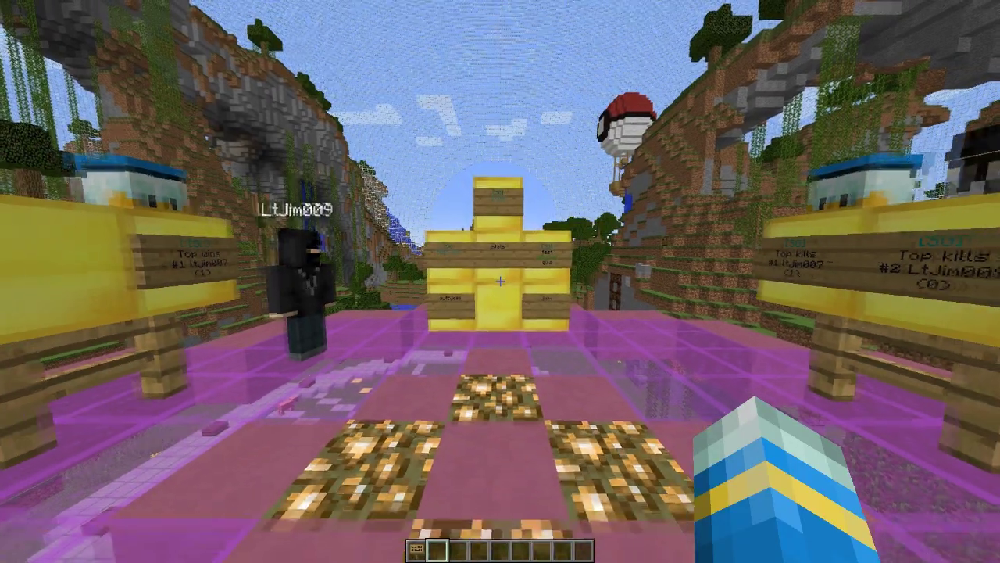
pyautogui.press('w')
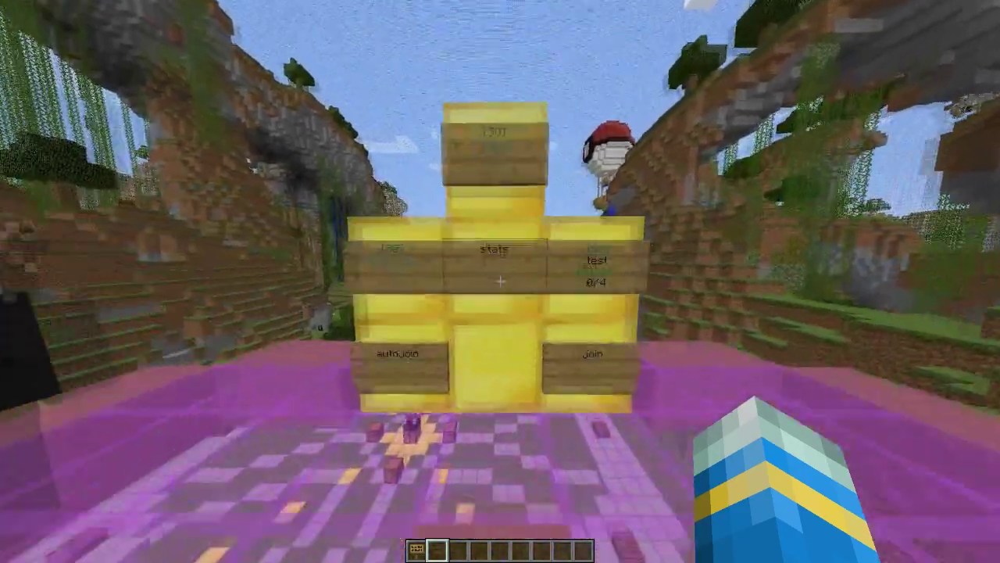
pyautogui.press('s')
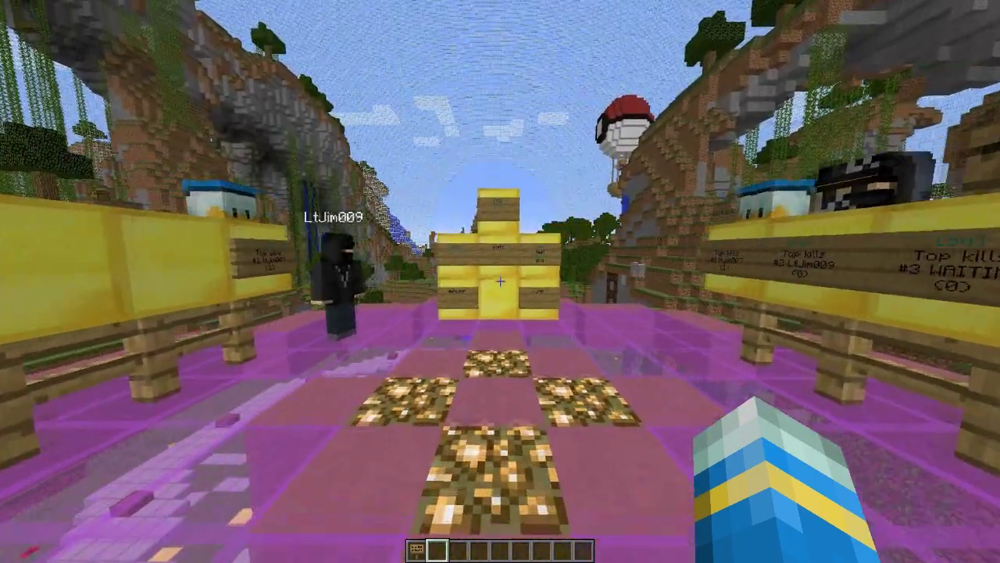
pyautogui.press('w')
pyautogui.press('s')
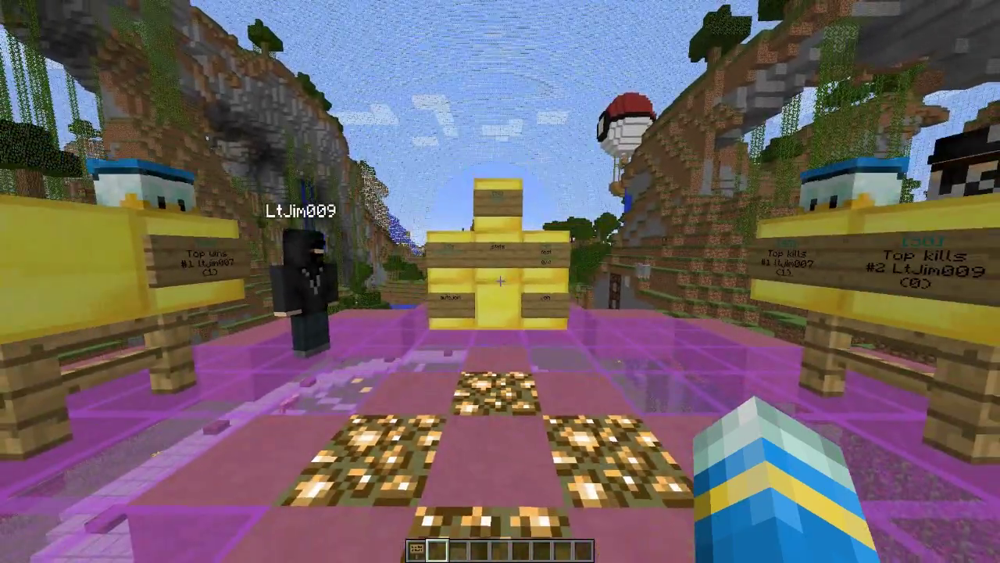
# Enter arena selection mode and get the selection wand with the command /sg wand.
pyautogui.press('w')
pyautogui.press('/')
pyautogui.write('sg wand')
pyautogui.press('Return')
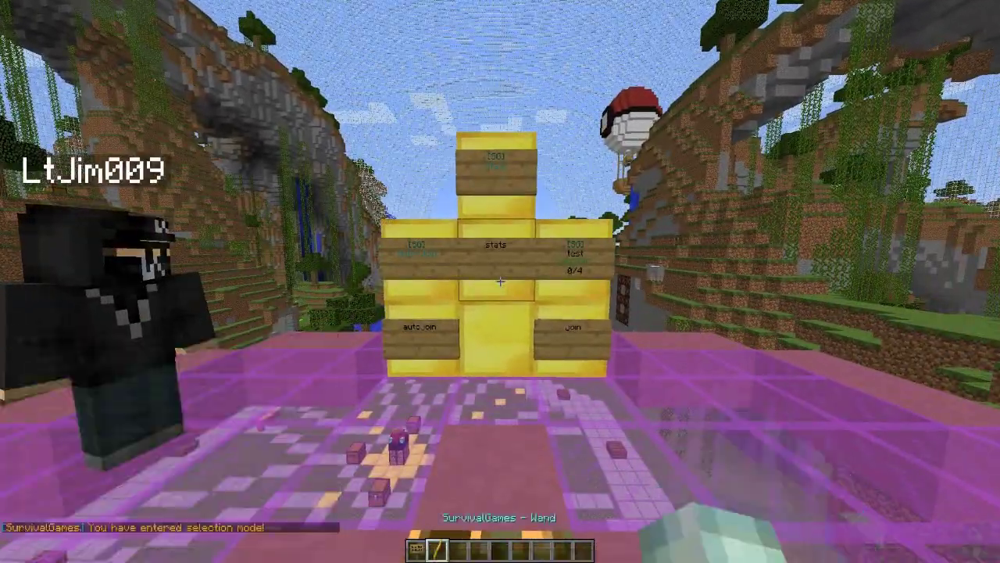
pyautogui.press('t')
pyautogui.press('Escape')
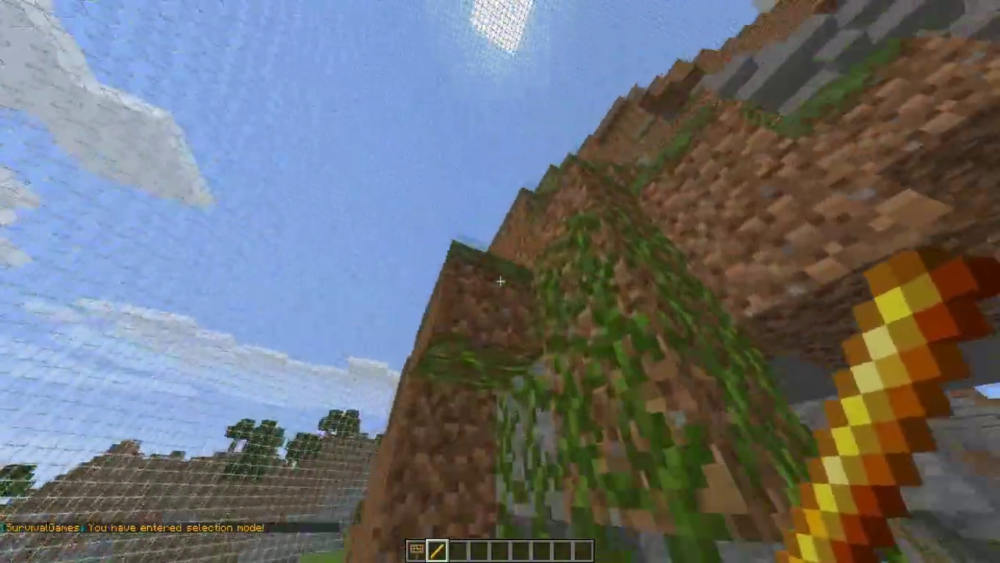
# Mark the arena's corners at -956, 70, 988 and -847, 7, 852 with the wand, and create a new arena from them.
pyautogui.click(501, 281)
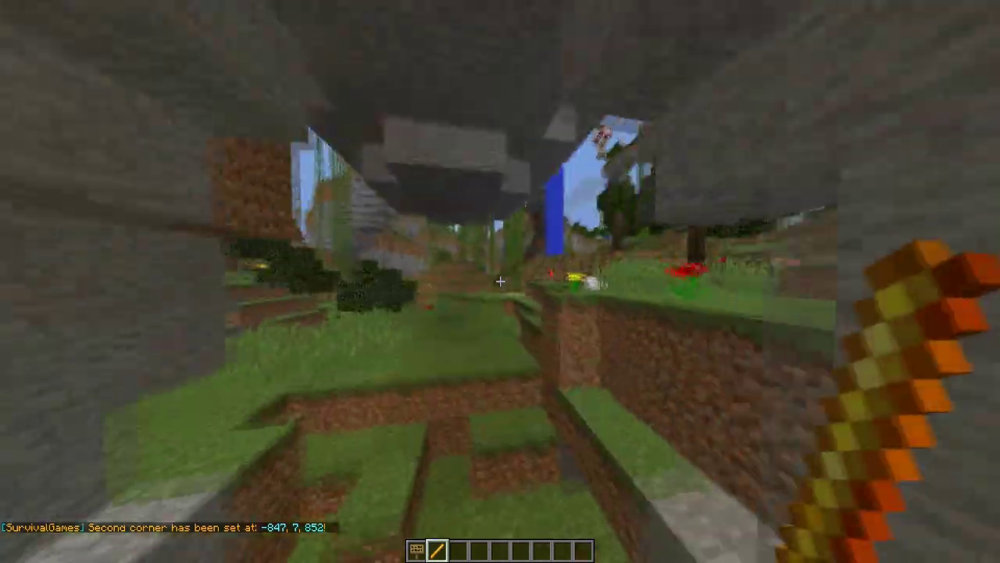
pyautogui.press('3')
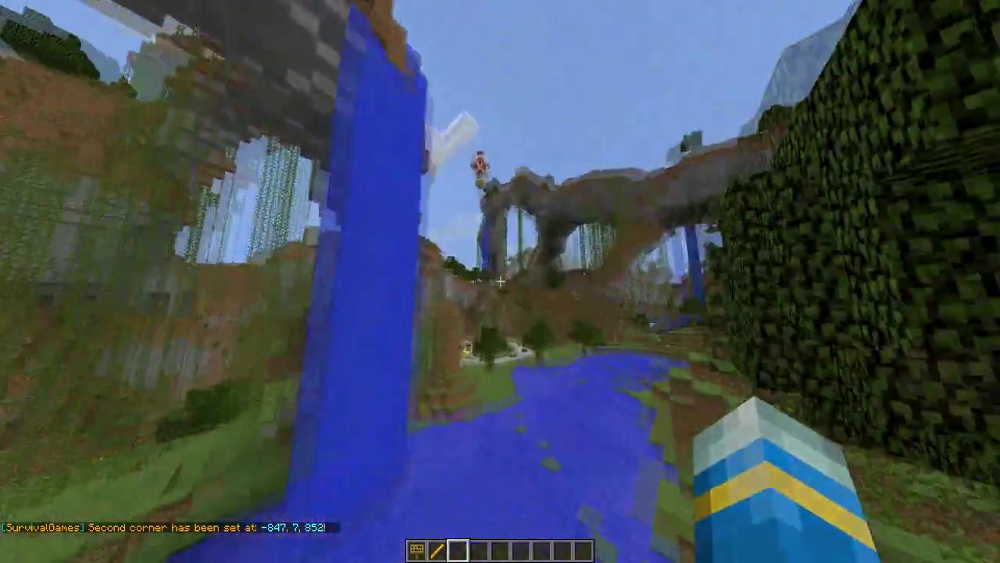
pyautogui.write('/sg')
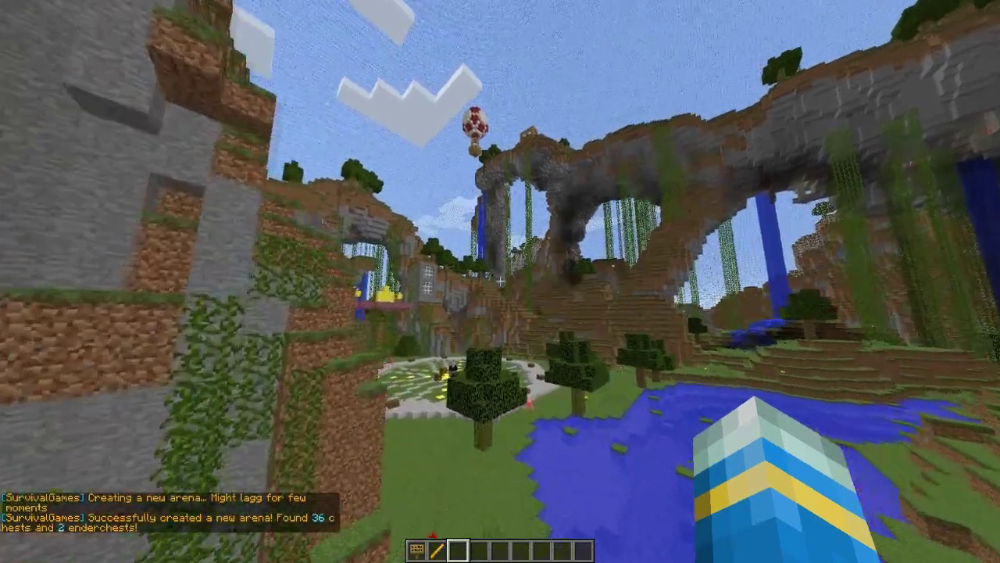
# Fly over the new arena to the spawn circle and inspect the ender chest hidden in the cliff.
pyautogui.press('w')
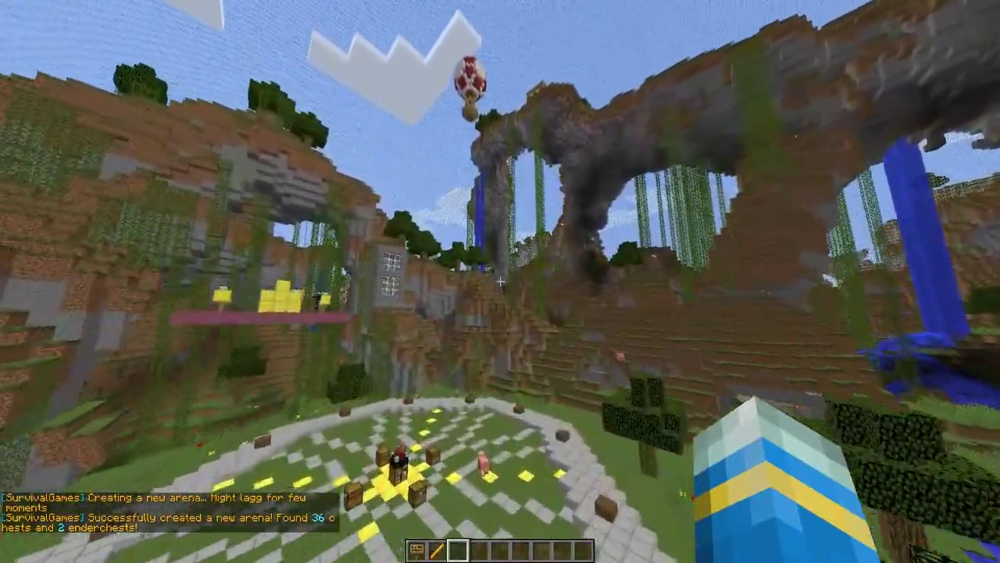
pyautogui.press('w')
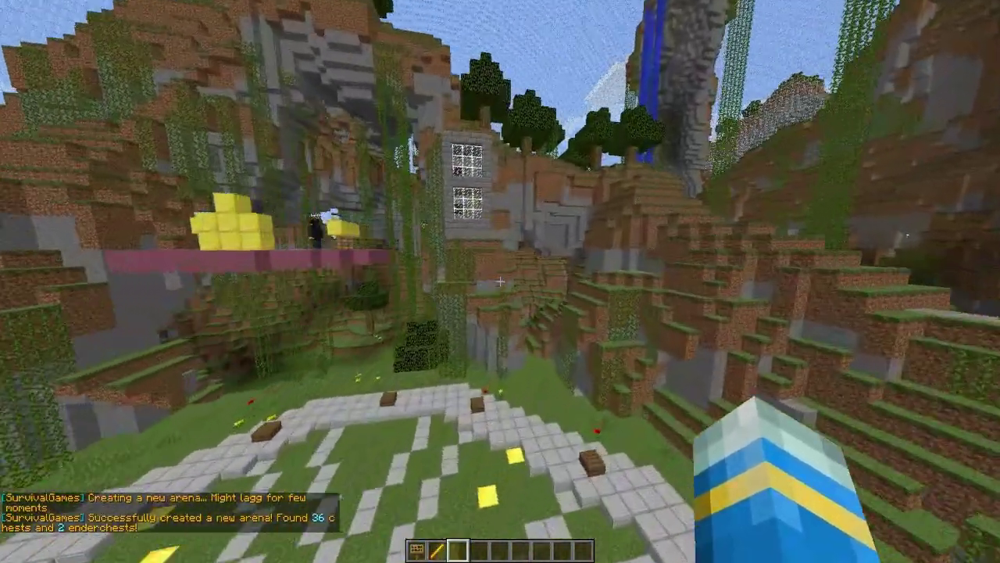
pyautogui.press('t')
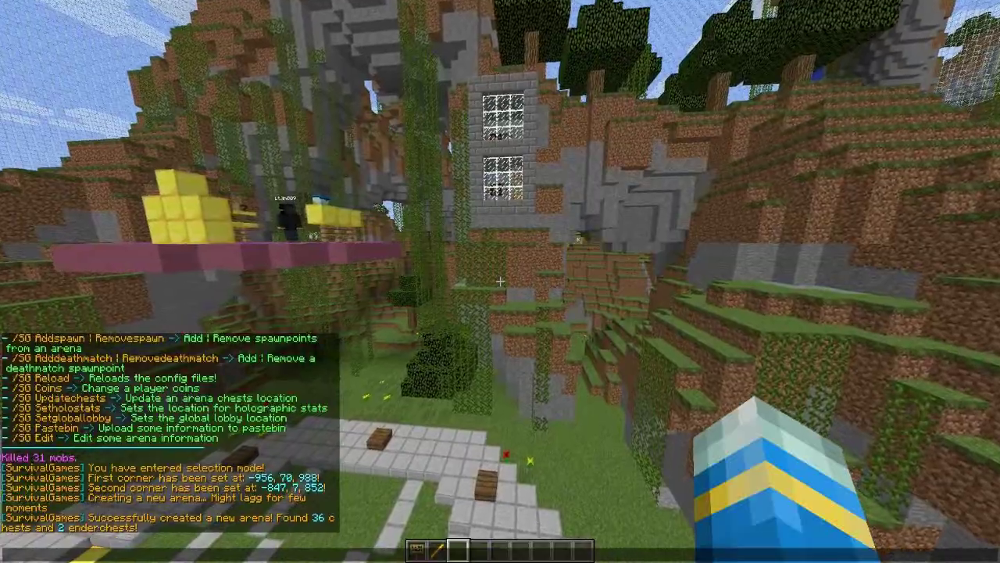
pyautogui.press('Escape')
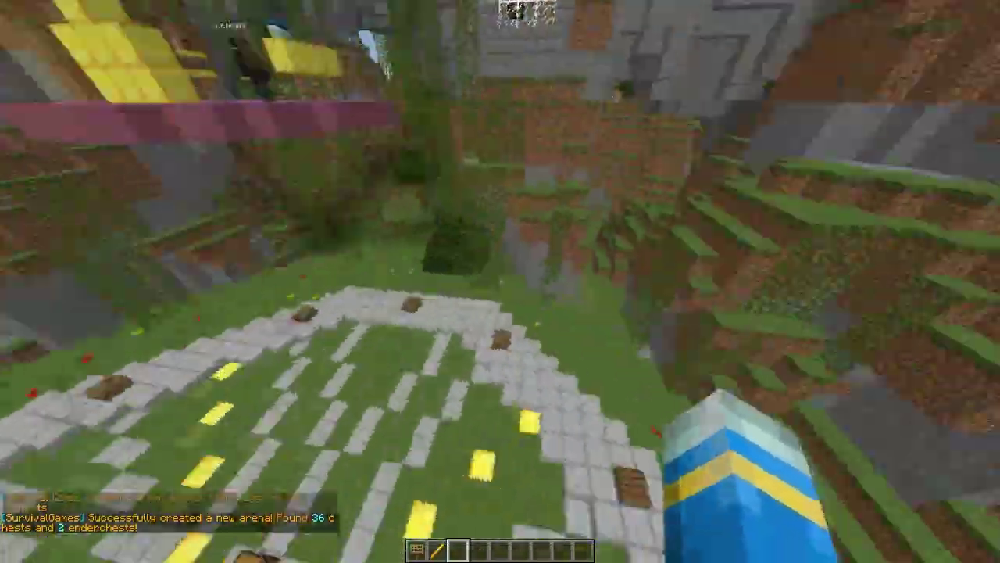
pyautogui.press('shift')
pyautogui.press('w')
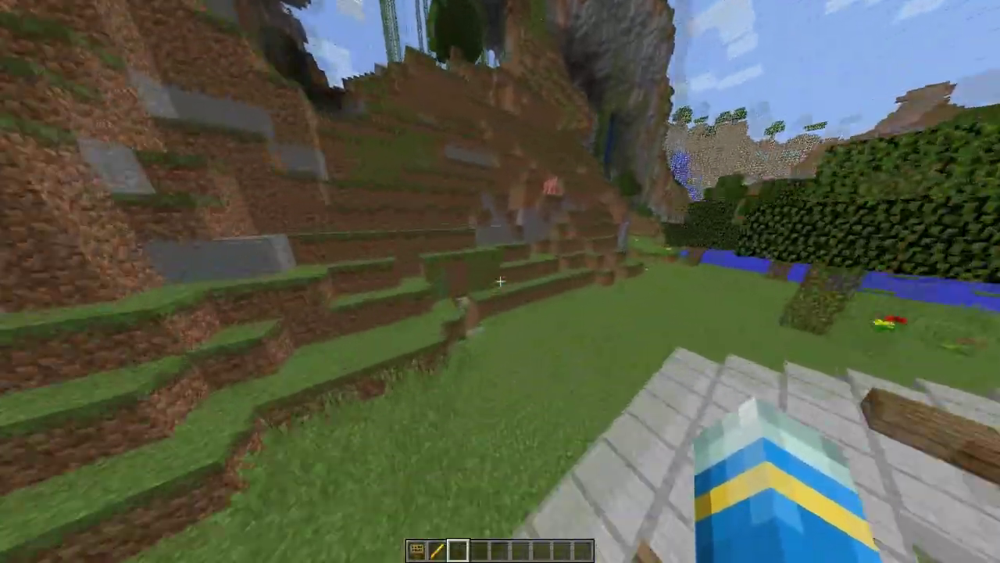
pyautogui.press('w')
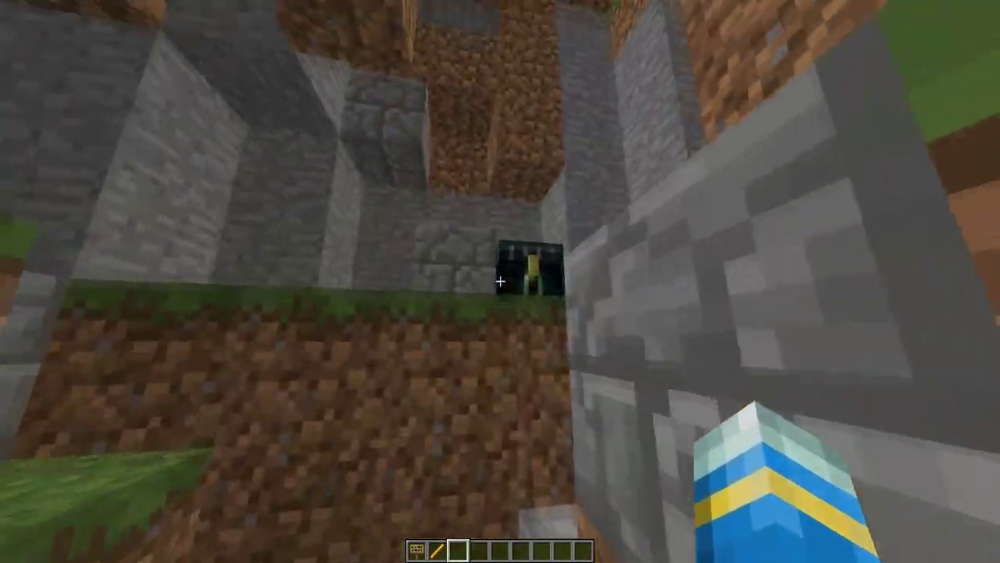
pyautogui.rightClick(501, 281)
pyautogui.press('Escape')
# Place extra ender chests on the grass below the terraced hillside, and clear the ender chest item from the hotbar.
pyautogui.press('w')
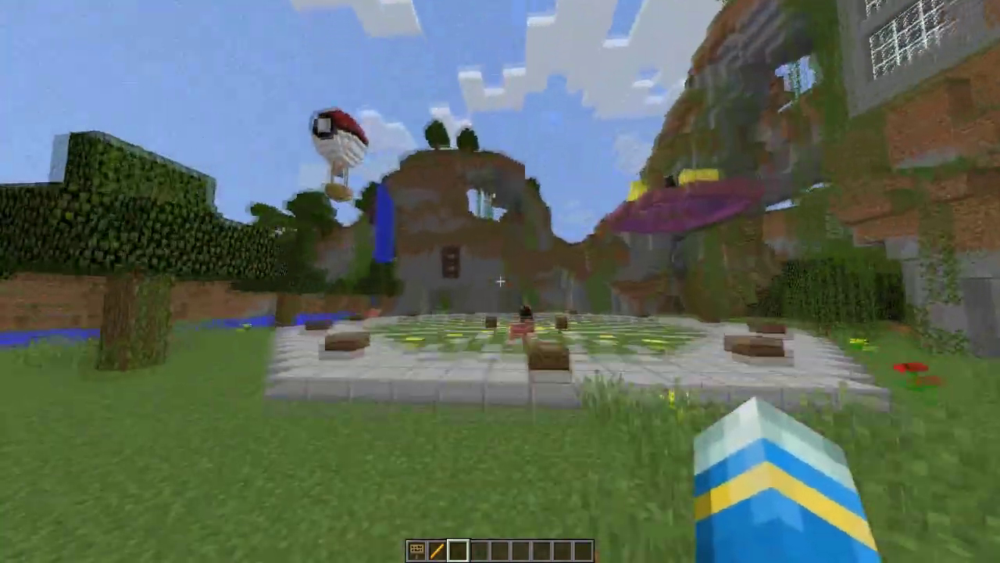
pyautogui.press('w')
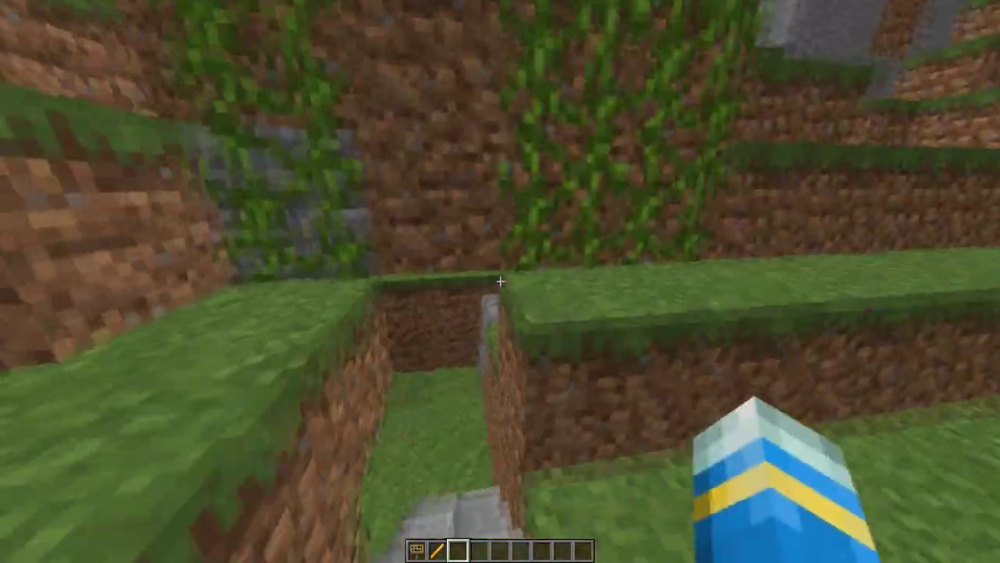
pyautogui.press('w')
pyautogui.press('space')
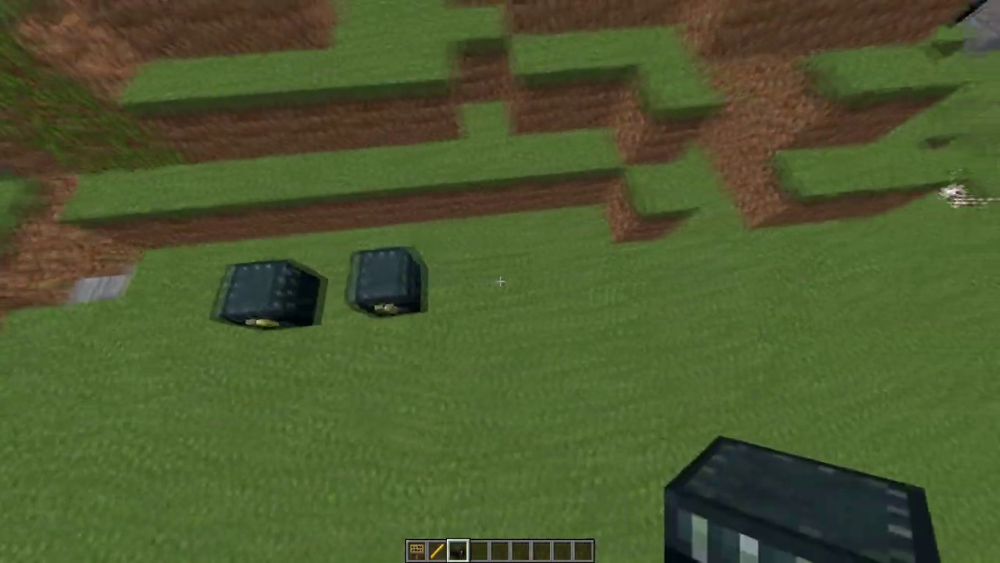
pyautogui.press('e')
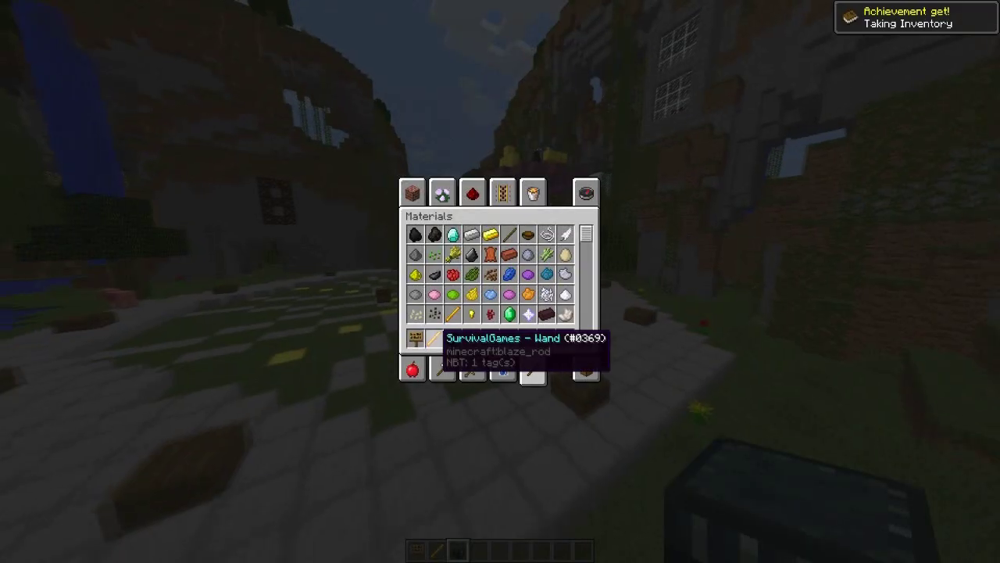
pyautogui.press('e')
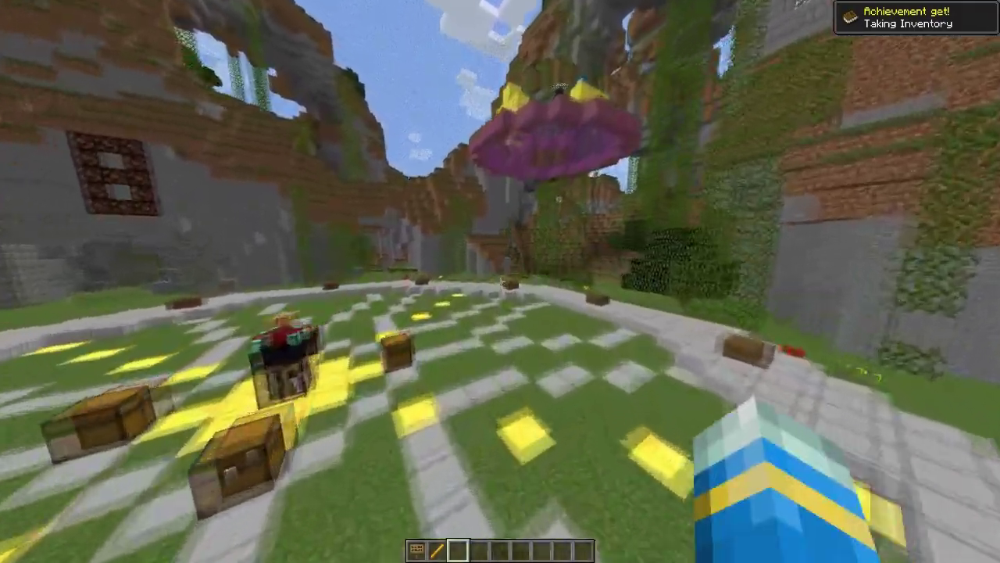
# Update the arena's registered chest locations to include the added ender chests.
pyautogui.press('w')
pyautogui.press('s')
pyautogui.press('space')
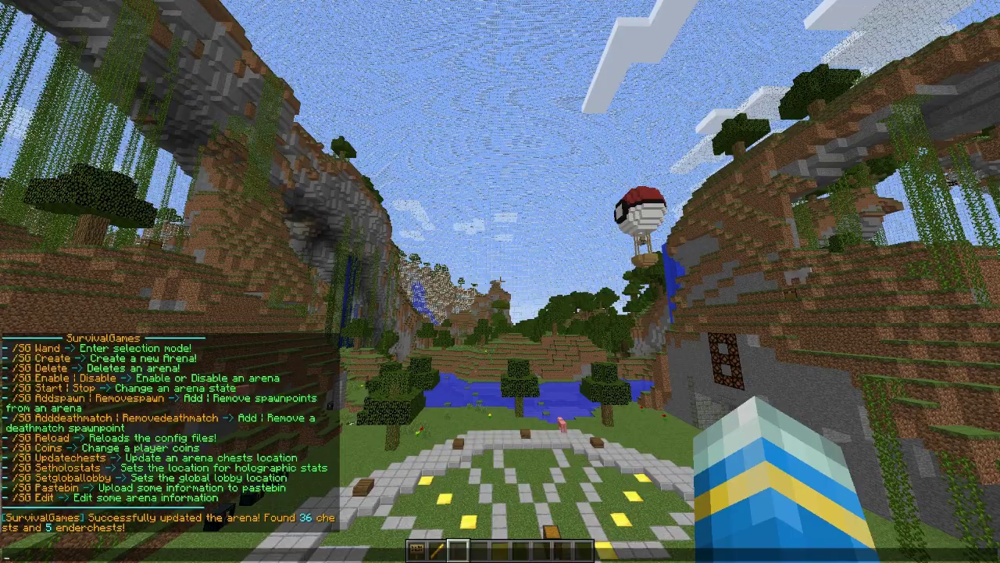
pyautogui.press('Escape')
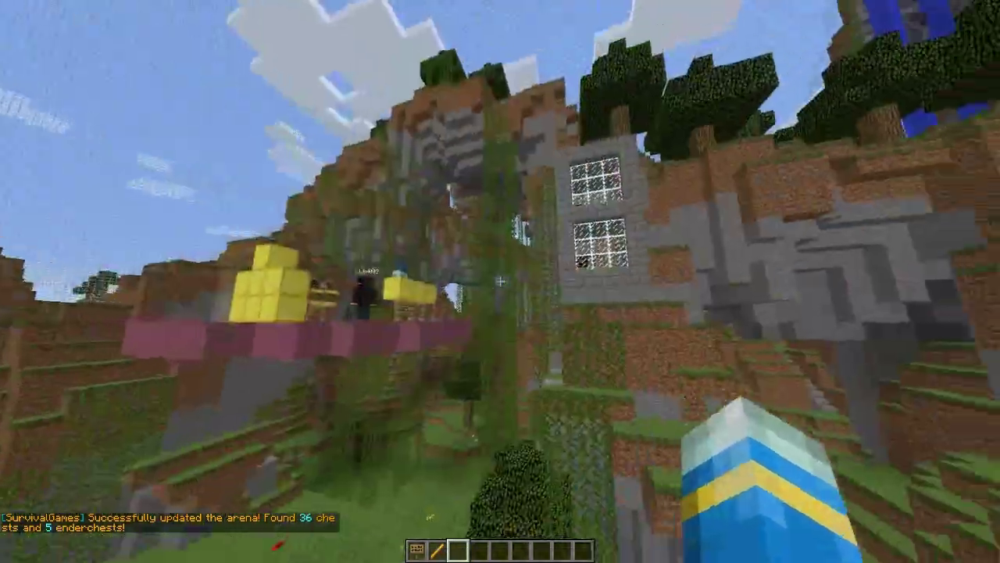
# Remove the wand from the hotbar and set the global lobby location on the purple platform with /sg setgloballobby.
pyautogui.press('e')
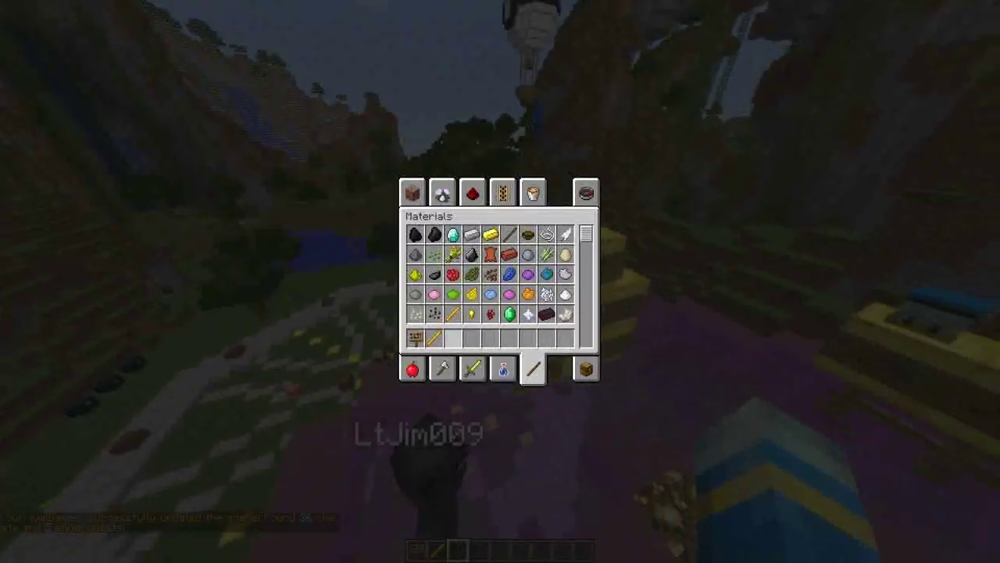
pyautogui.press('e')
pyautogui.press('w')
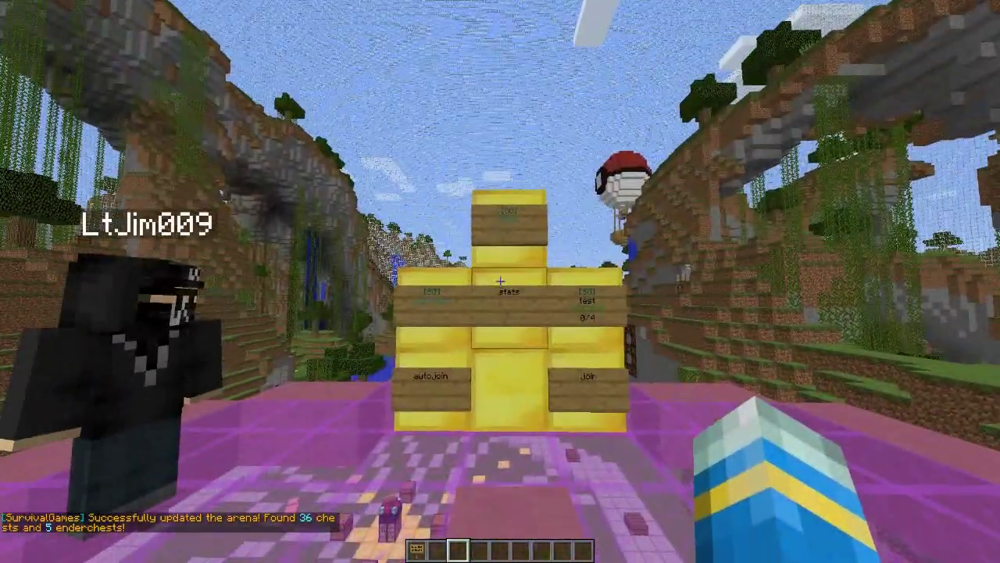
pyautogui.write('/sg setglob')
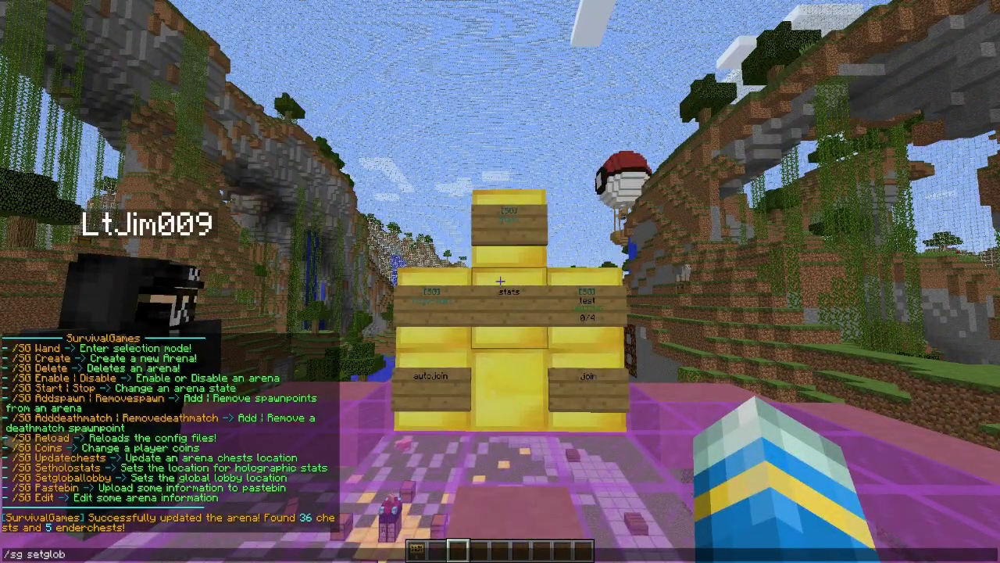
pyautogui.write('allobby')
pyautogui.press('Return')
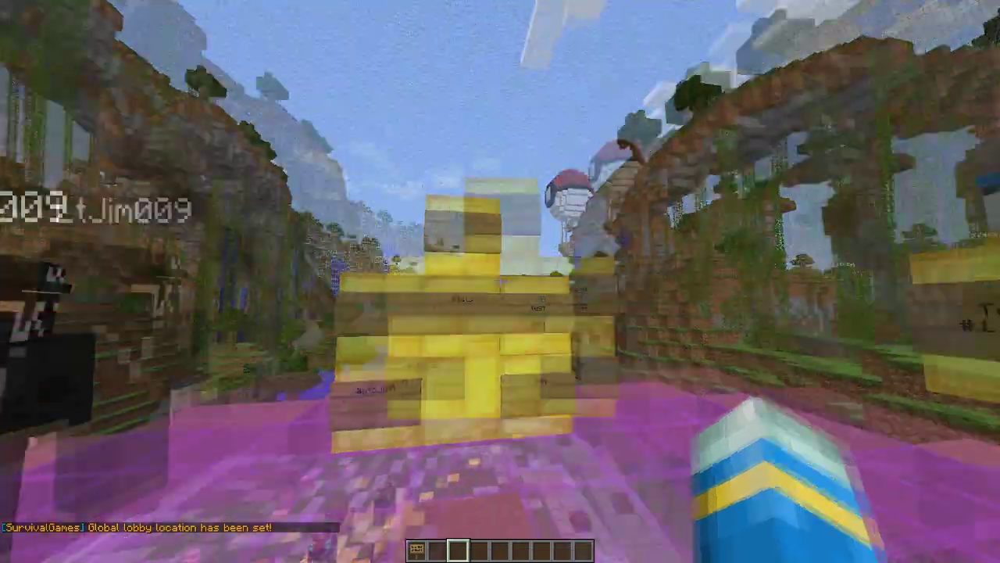
# Fly down to the arena's spawn circle and add the first spawn point with /sg addspawn youtube.
pyautogui.press('w')
pyautogui.press('shift')
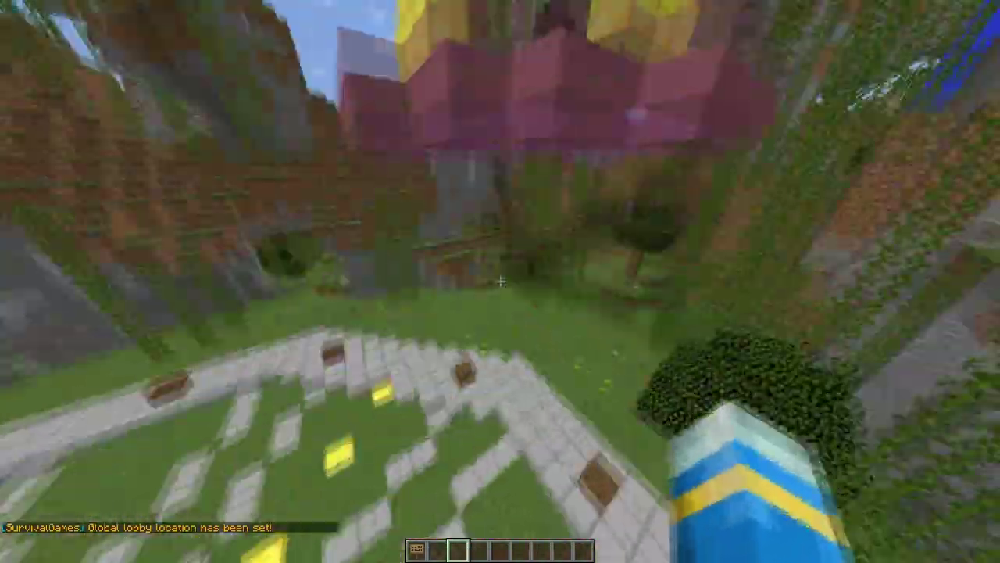
pyautogui.press('w')
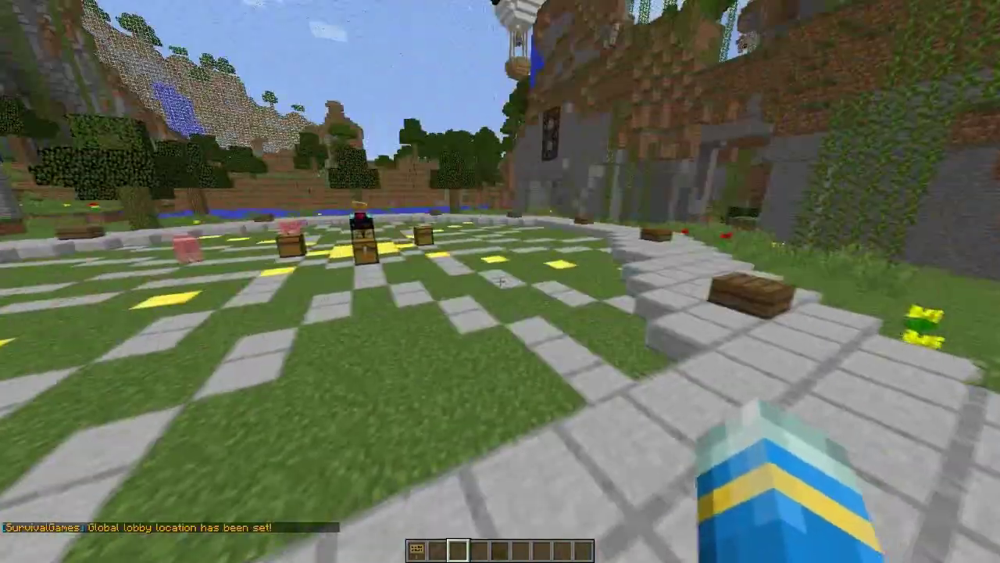
pyautogui.press('w')
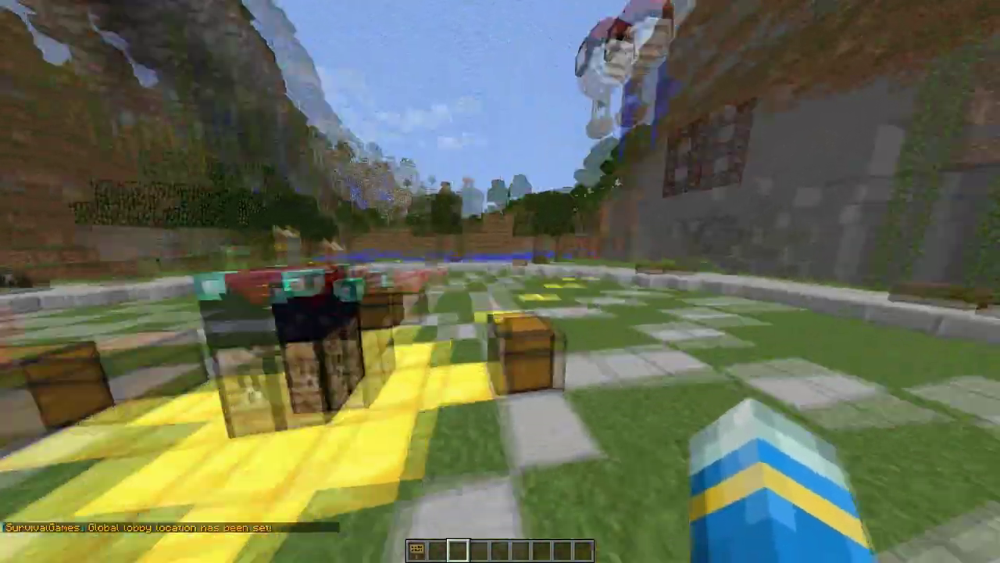
pyautogui.press('w')
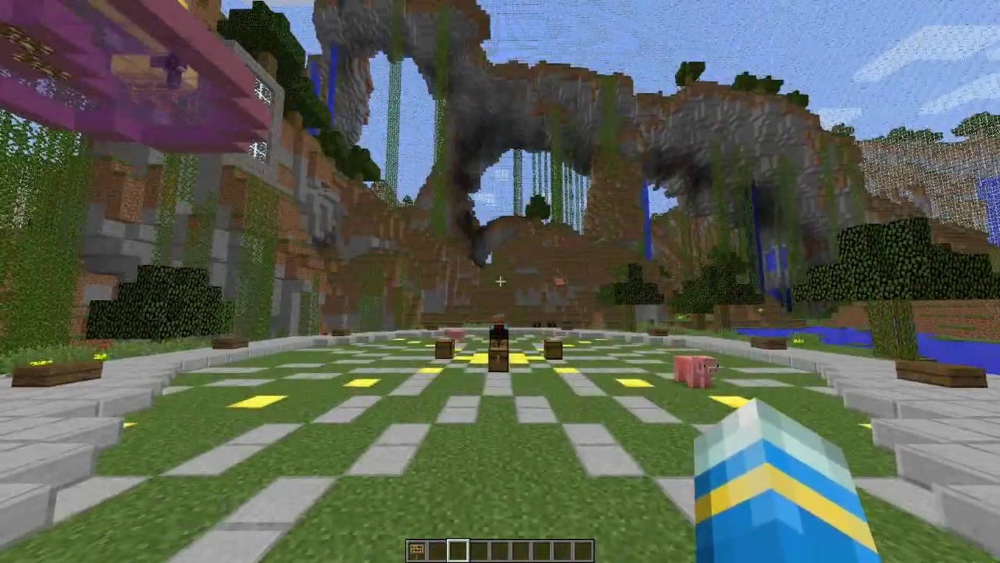
pyautogui.press('t')
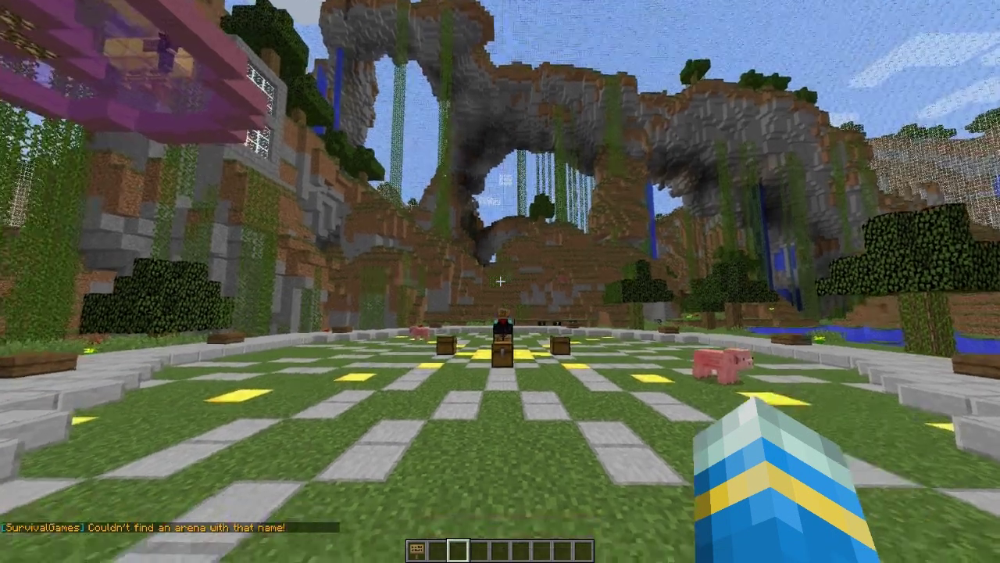
pyautogui.press('t')
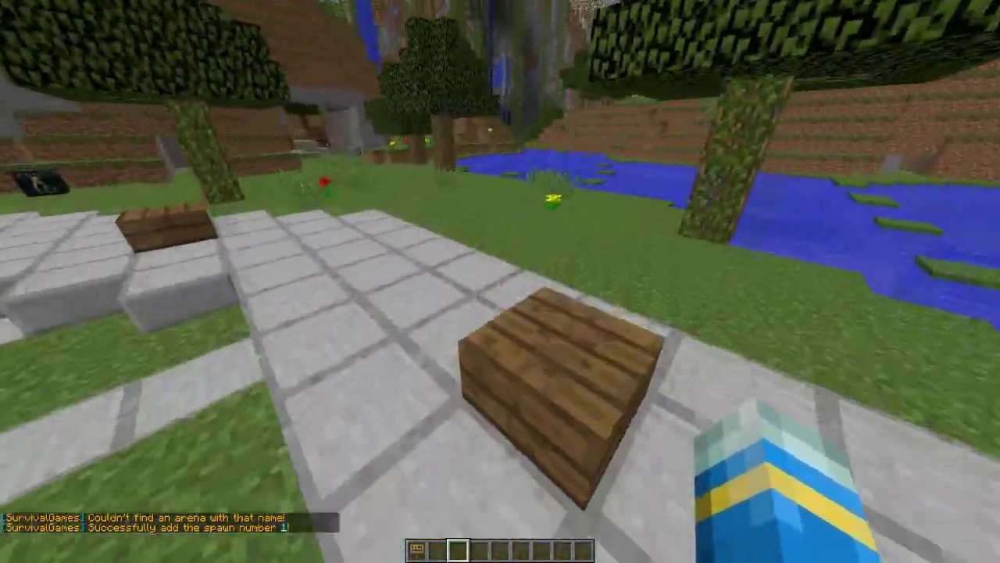
# Add spawn points 2, 3 and 4 for the youtube arena at other wooden pedestals around the stone circle.
pyautogui.press('t')
pyautogui.press('Return')
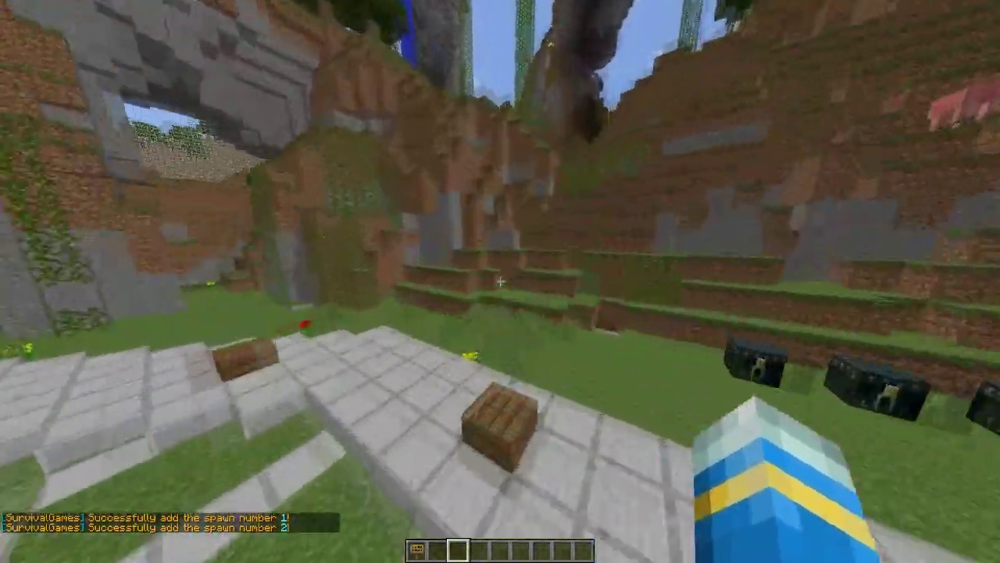
pyautogui.press('t')
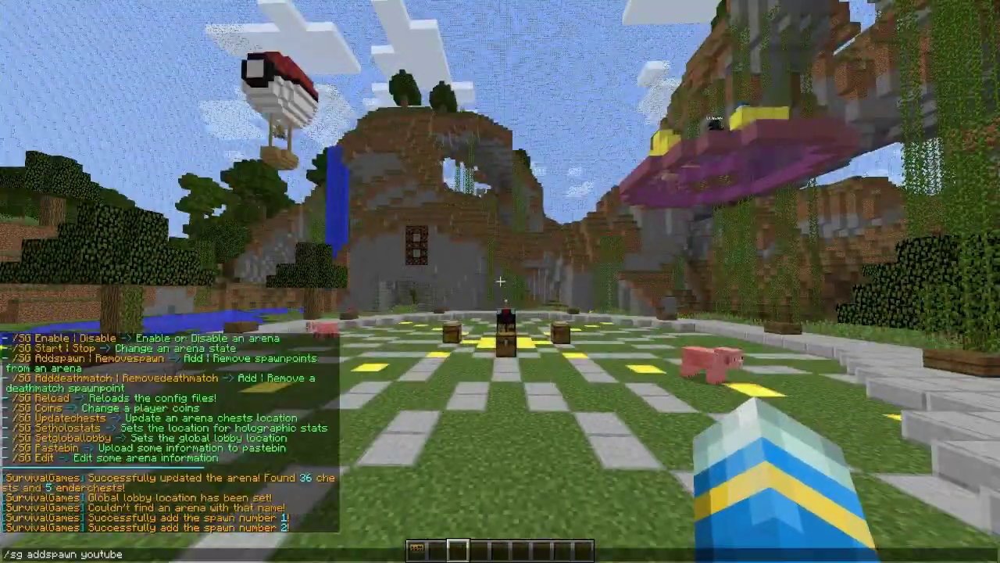
pyautogui.press('Return')
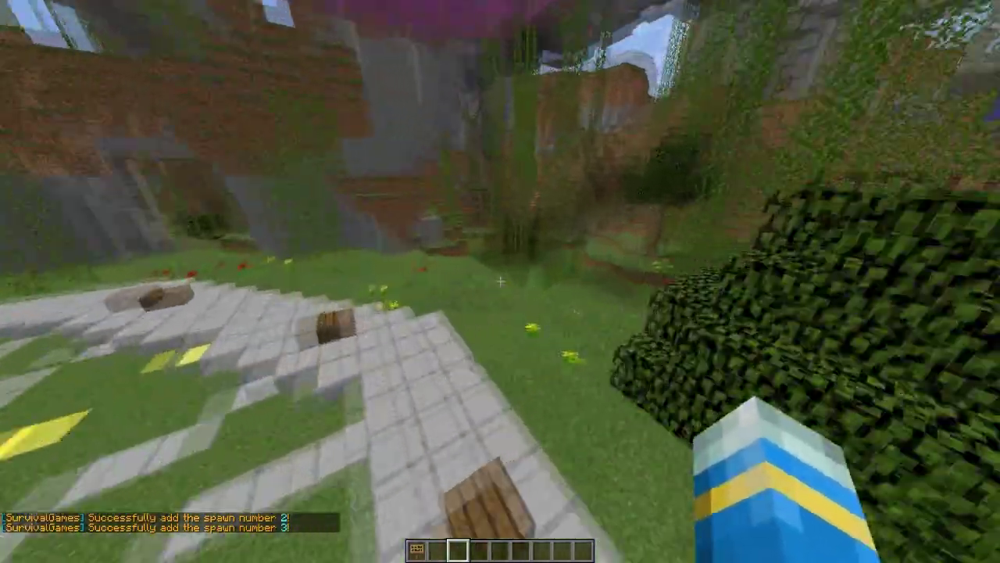
pyautogui.press('t')
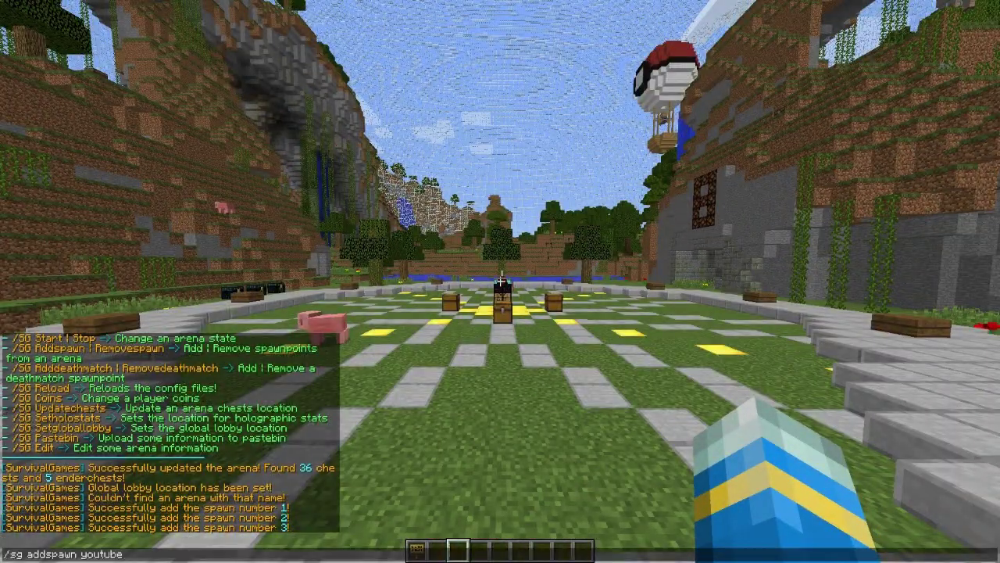
pyautogui.press('Return')
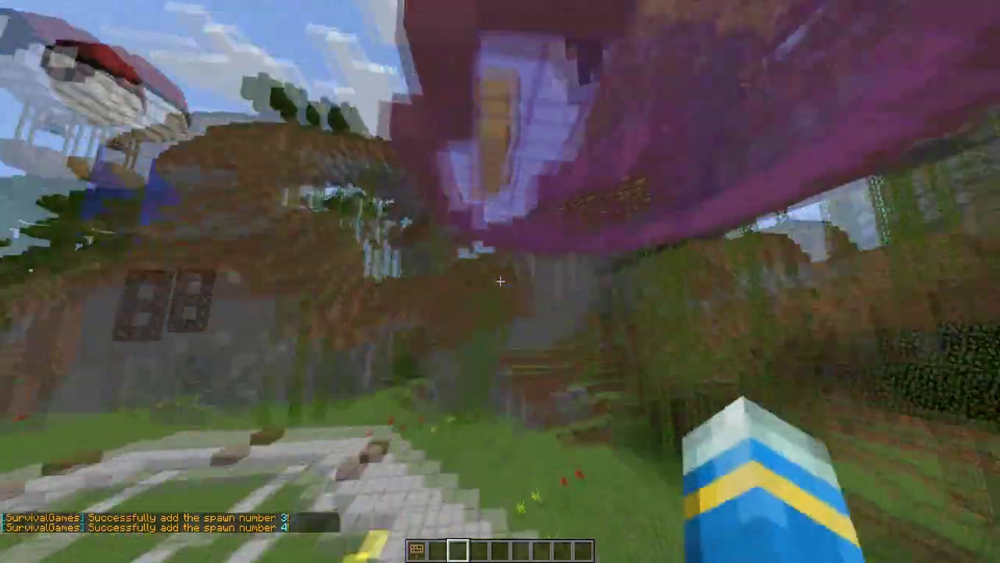
# Fly back up to the purple lobby platform and set the holographic stats location there with /sg setholostats.
pyautogui.press('space')
pyautogui.press('w')
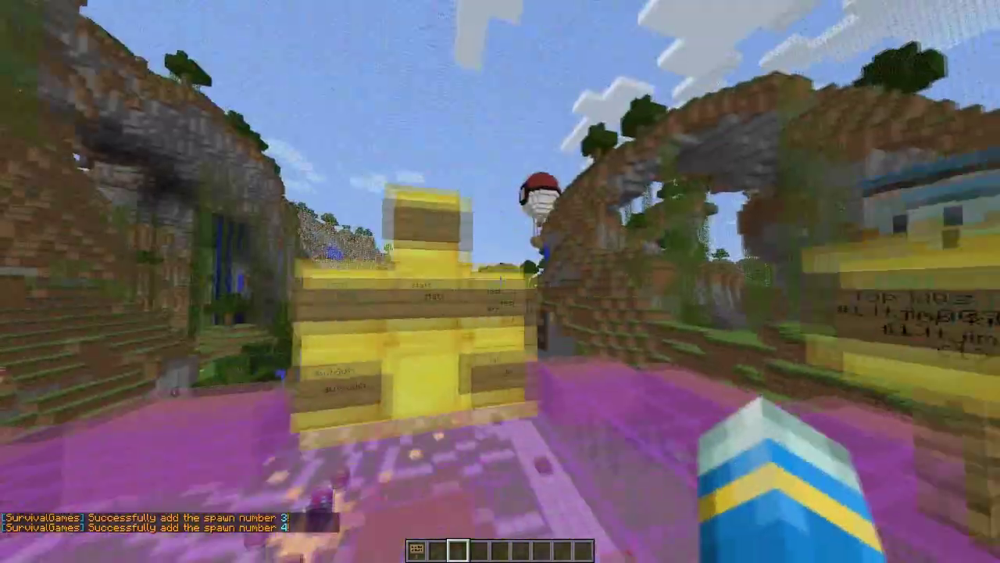
pyautogui.press('t')
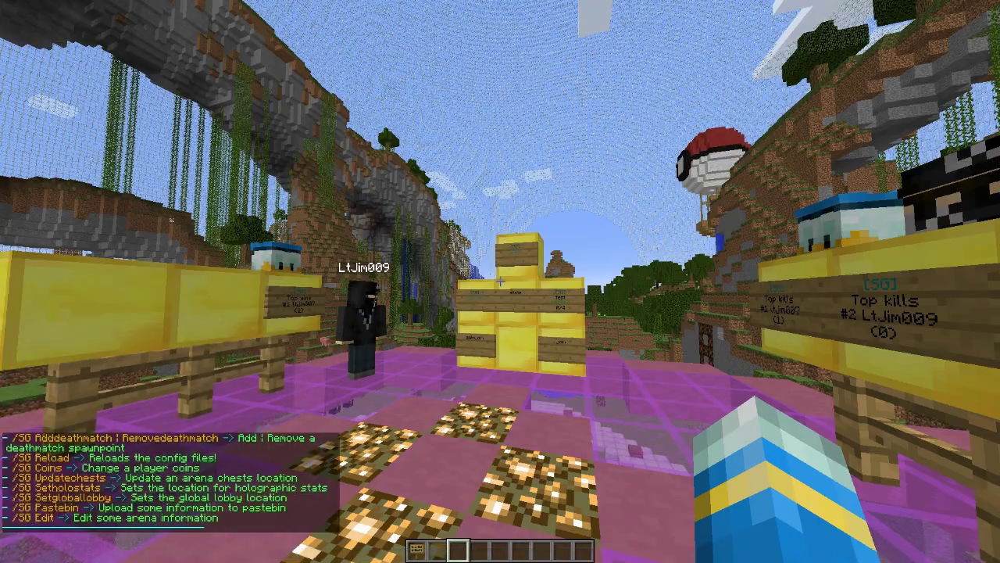
pyautogui.press('Escape')
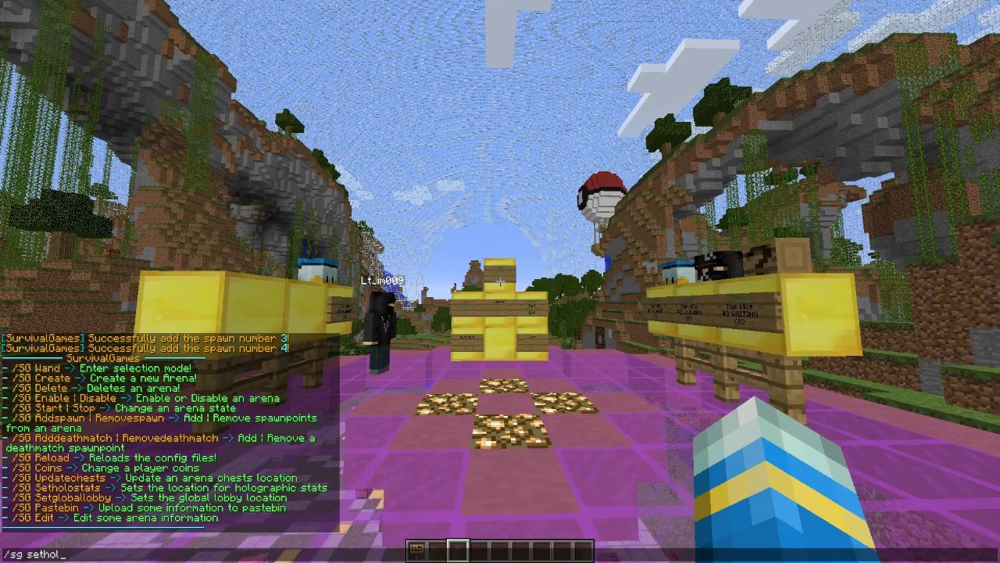
pyautogui.press('Return')
pyautogui.press('t')
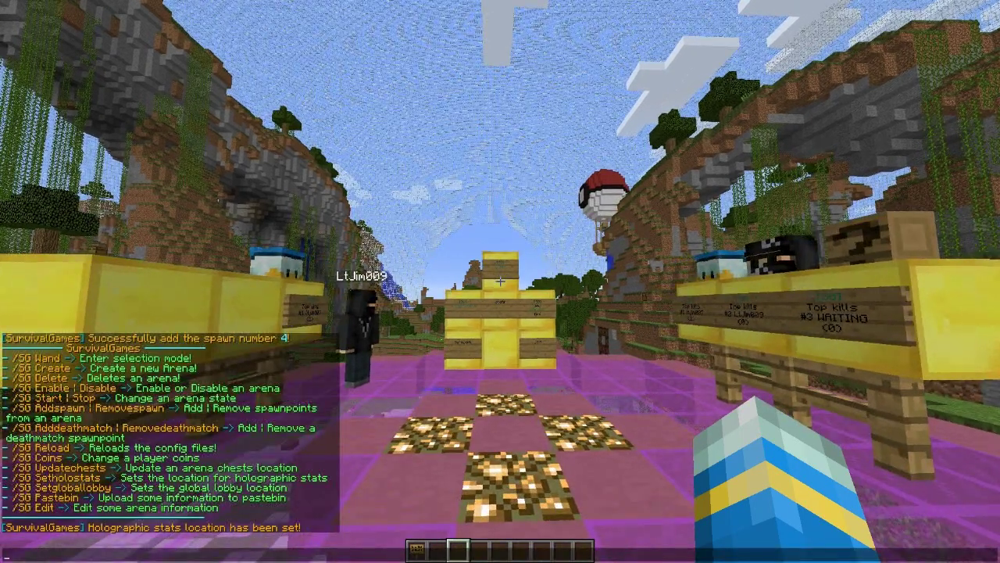
pyautogui.press('Escape')
pyautogui.press('w')
pyautogui.press('t')
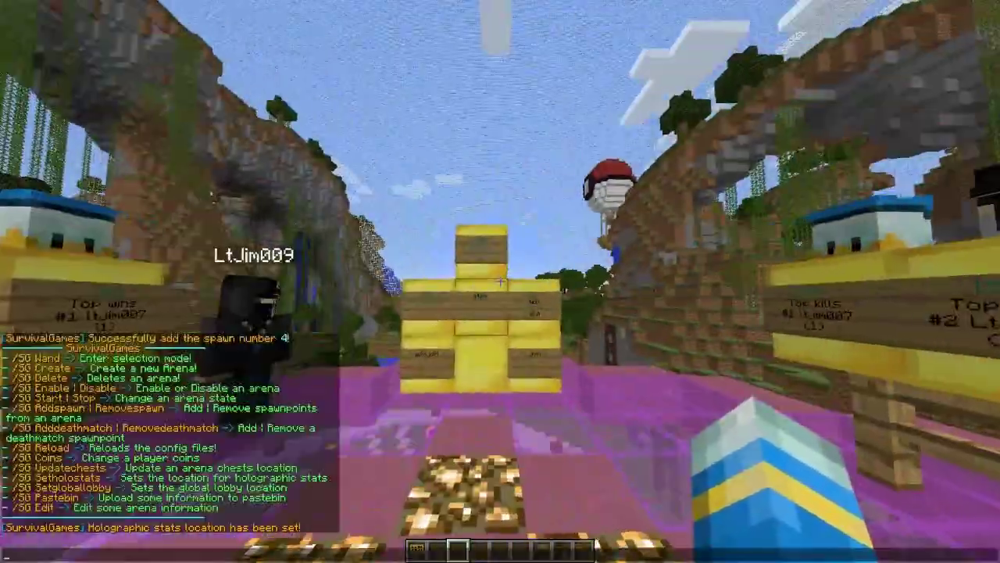
pyautogui.press('Escape')
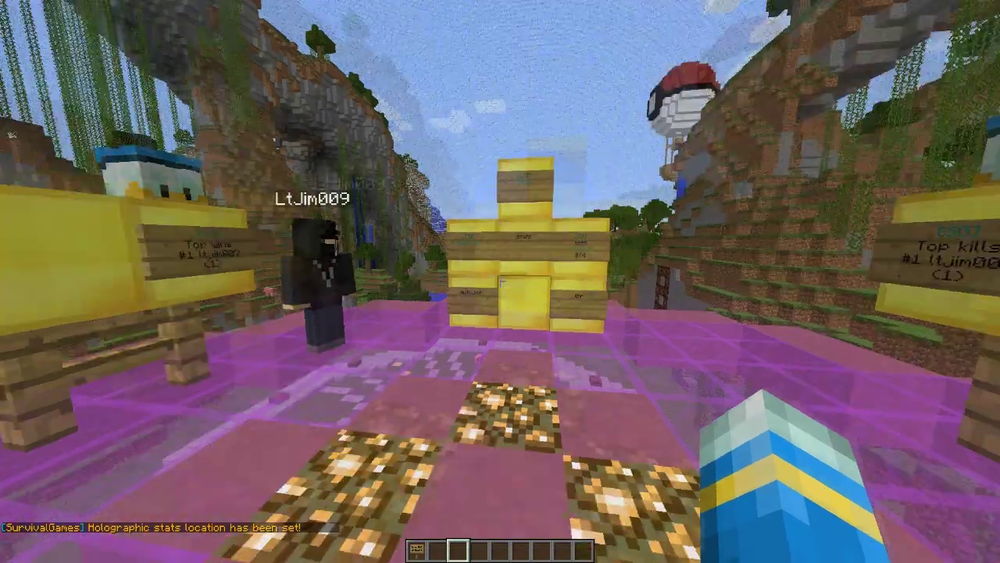
# Fly down to the chests at the circle's centre and add a deathmatch spawn point with /sg adddeathmatch youtube.
pyautogui.press('w')
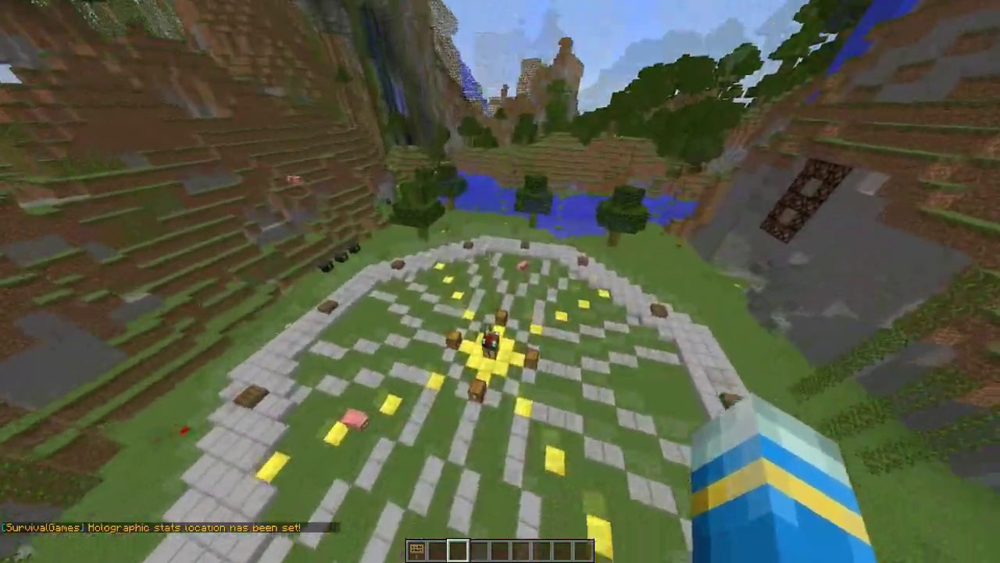
pyautogui.press('w')
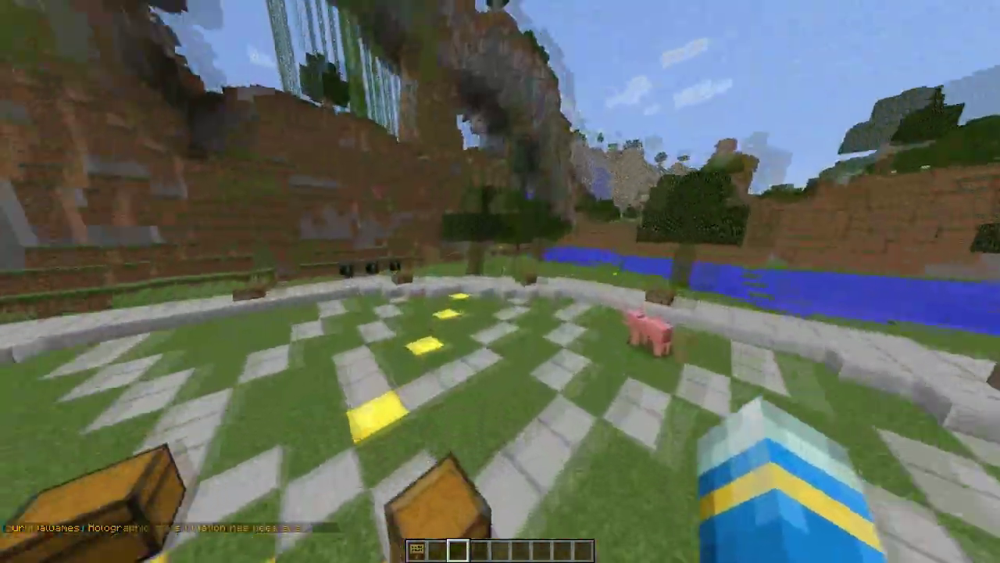
pyautogui.press('s')
pyautogui.press('w')
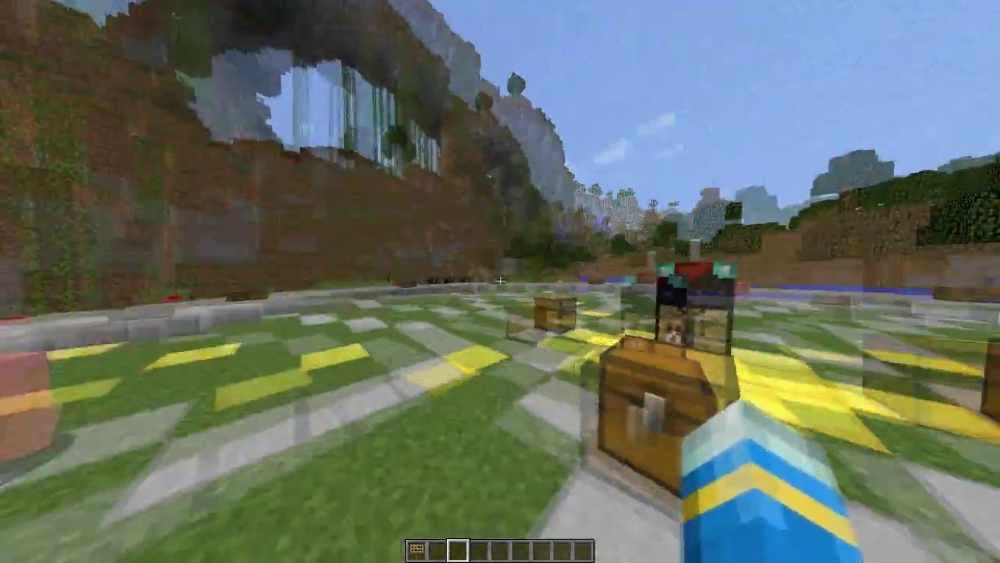
pyautogui.press('/')
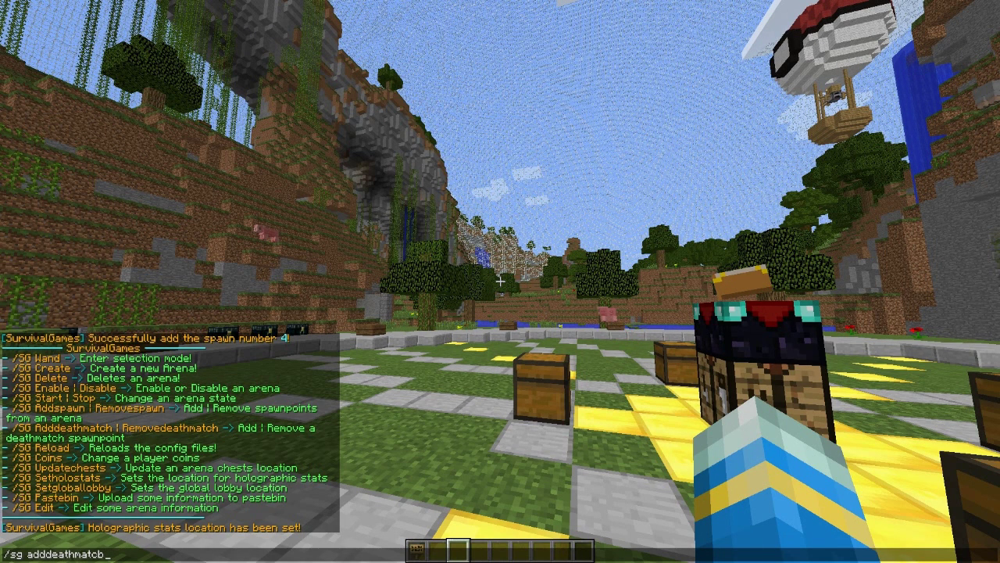
pyautogui.press('BackSpace')
pyautogui.write('h')
pyautogui.press('Return')
pyautogui.press('w')
pyautogui.press('t')
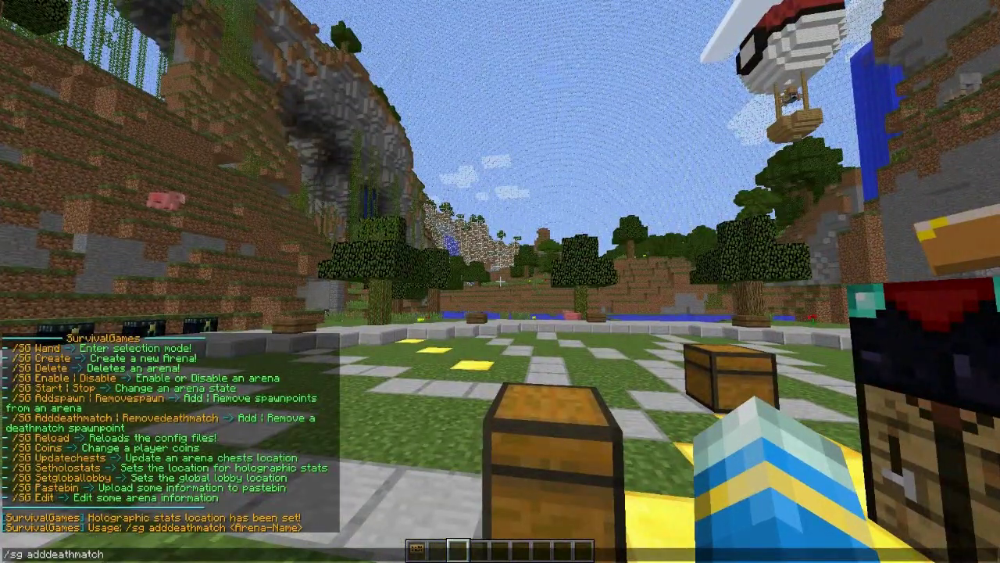
pyautogui.write('/sg adddeathmatch youtube')
pyautogui.press('Return')
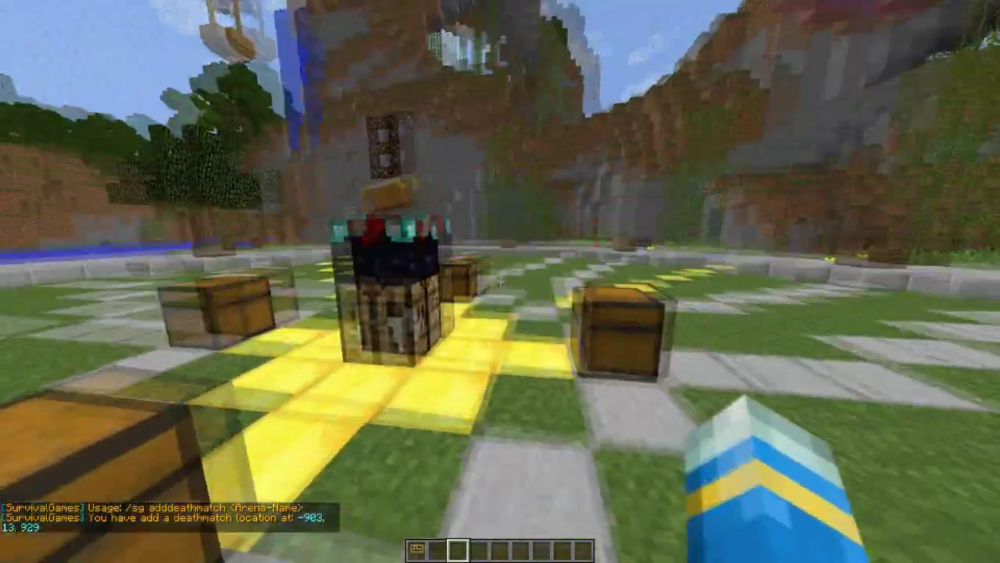
# Return to the lobby platform with the sign in hand and break the autojoin, stats and join label signs on the gold wall.
pyautogui.press('space')
pyautogui.press('space')
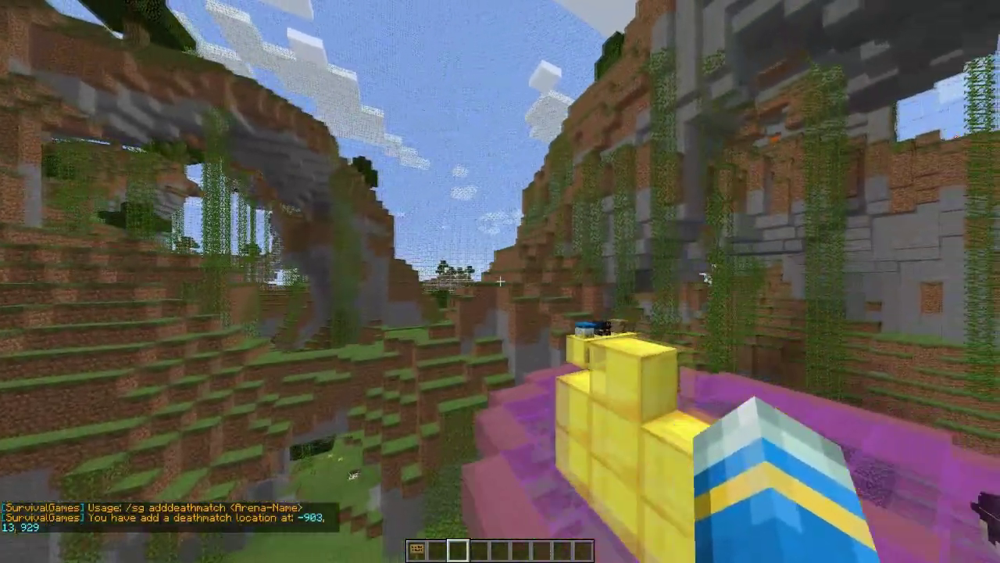
pyautogui.press('d')
pyautogui.press('s')
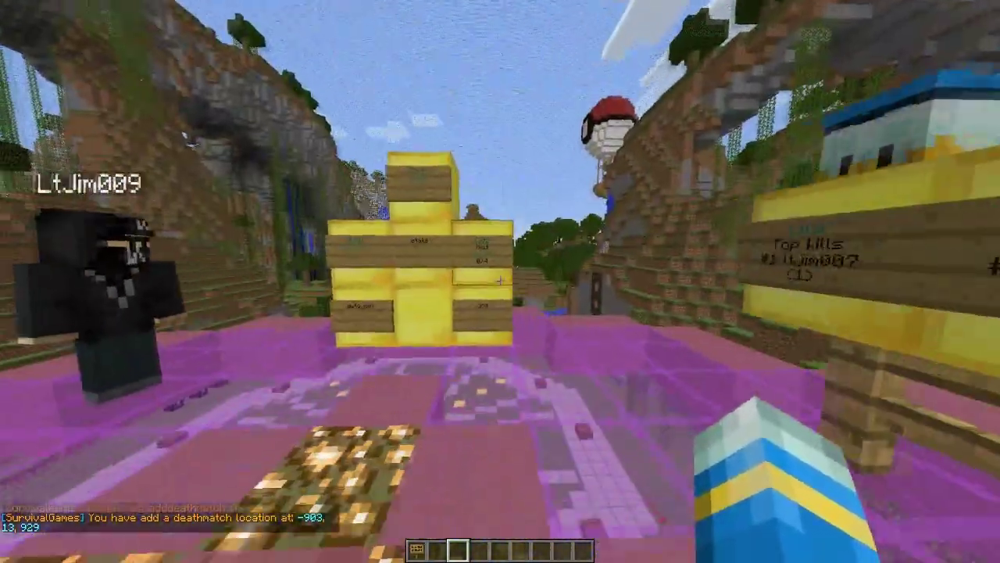
pyautogui.press('w')
pyautogui.press('1')
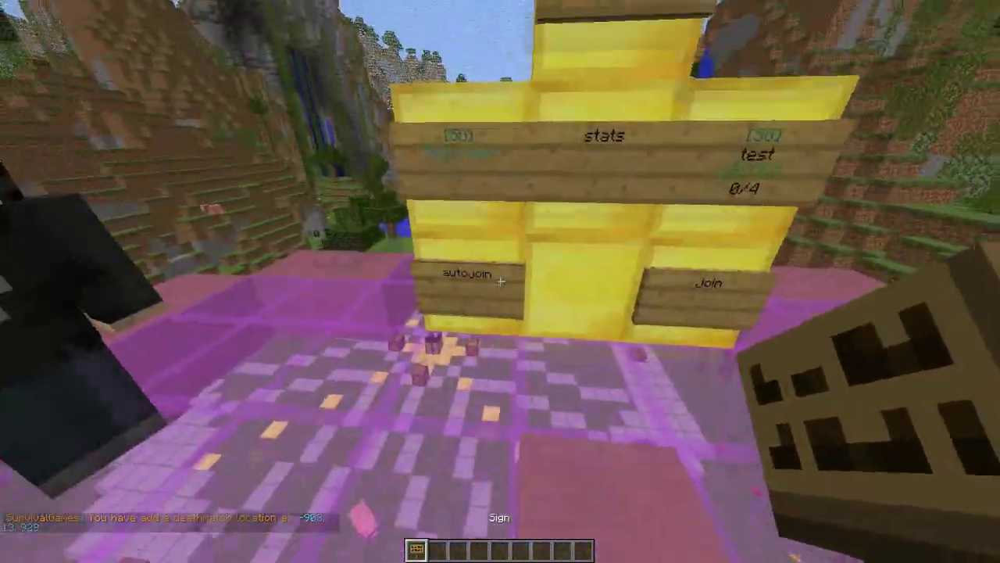
pyautogui.click(500, 281)
pyautogui.click(500, 282)
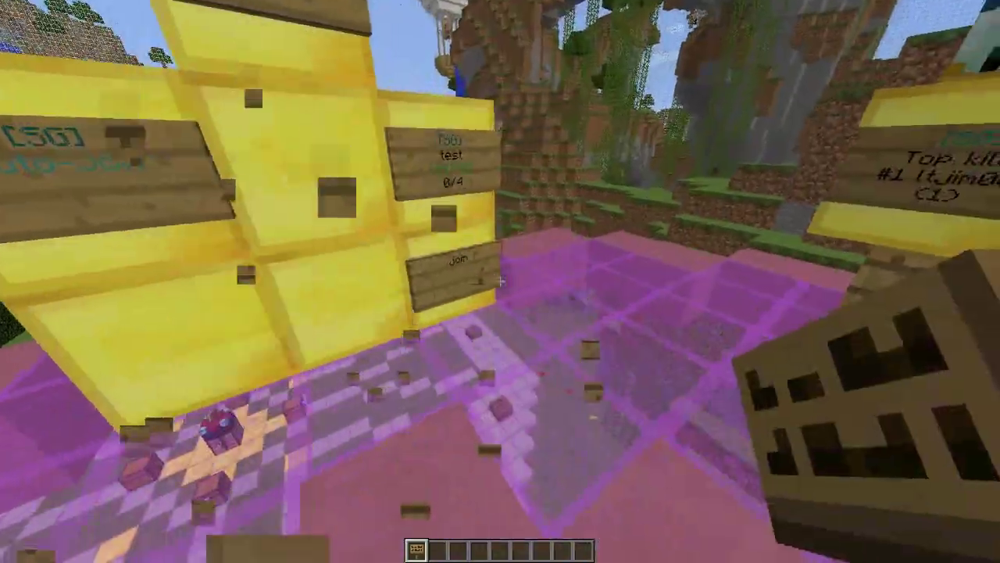
pyautogui.click(500, 281)
pyautogui.press('s')
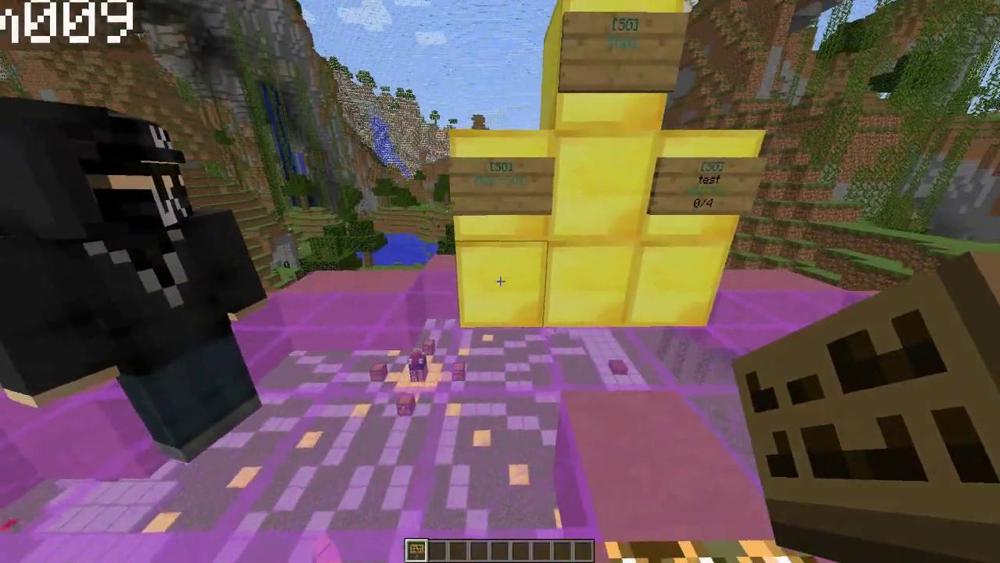
# Place an [sg] auto-join sign below the existing Auto-Join sign and an [sg] stats sign in the middle of the gold wall.
pyautogui.rightClick(500, 281)
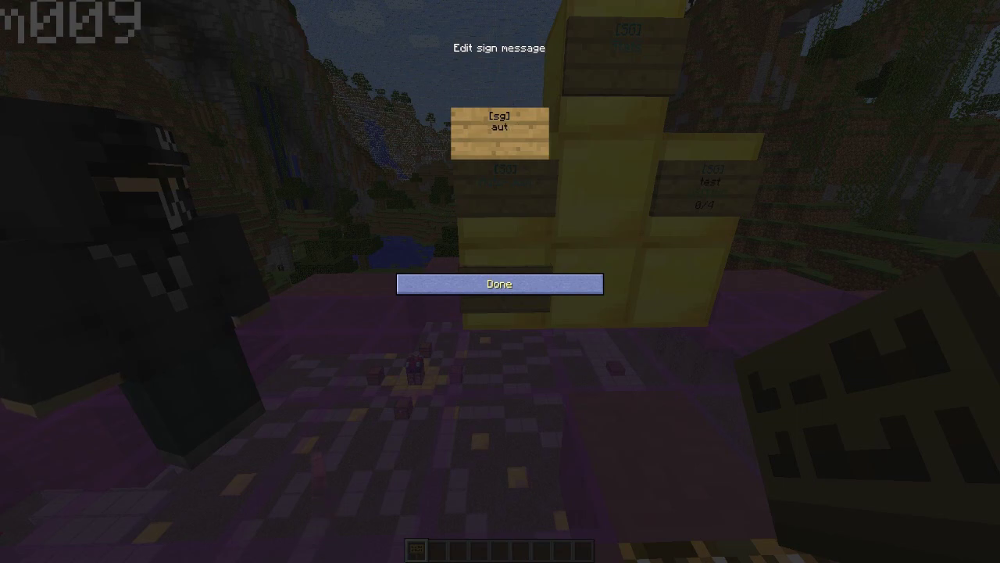
pyautogui.press('Escape')
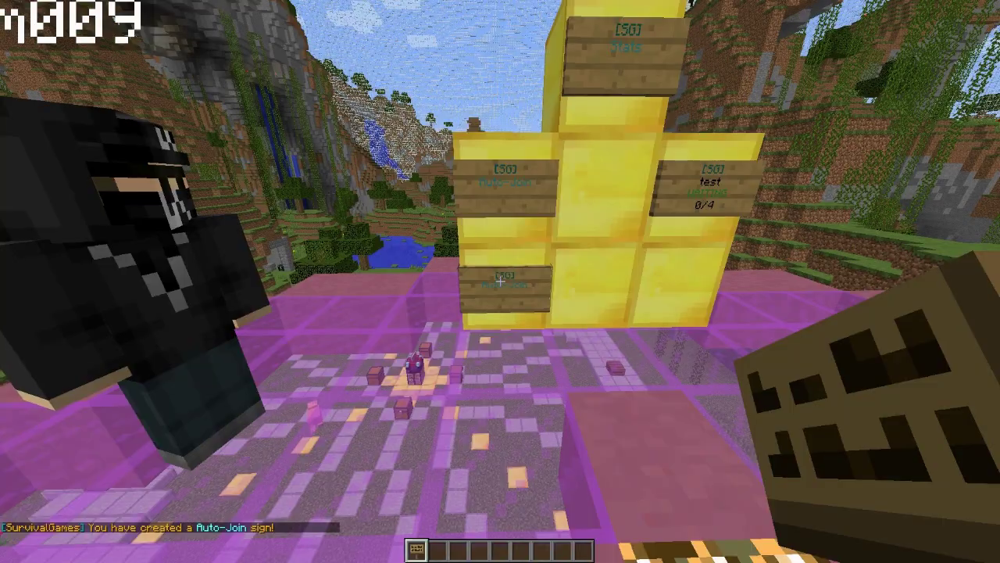
pyautogui.rightClick(500, 282)
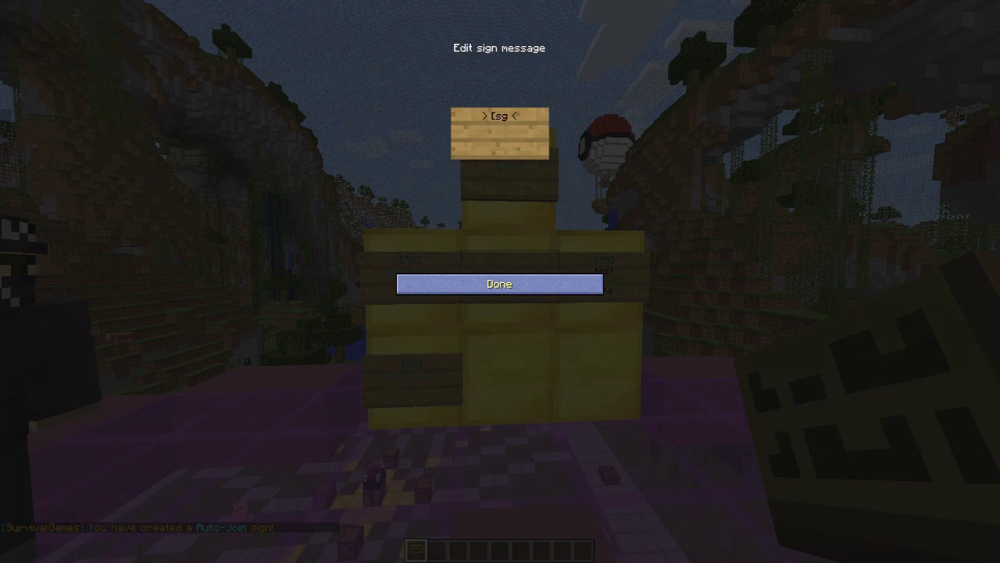
pyautogui.press('Escape')
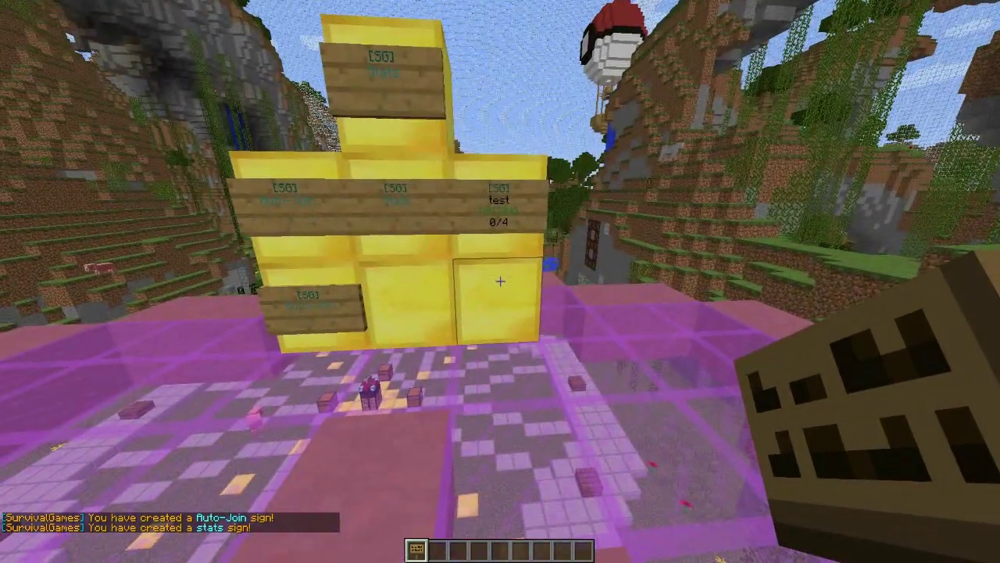
# Place a join sign below the test arena's sign with the lines [sg], join and youtube.
pyautogui.rightClick(500, 281)
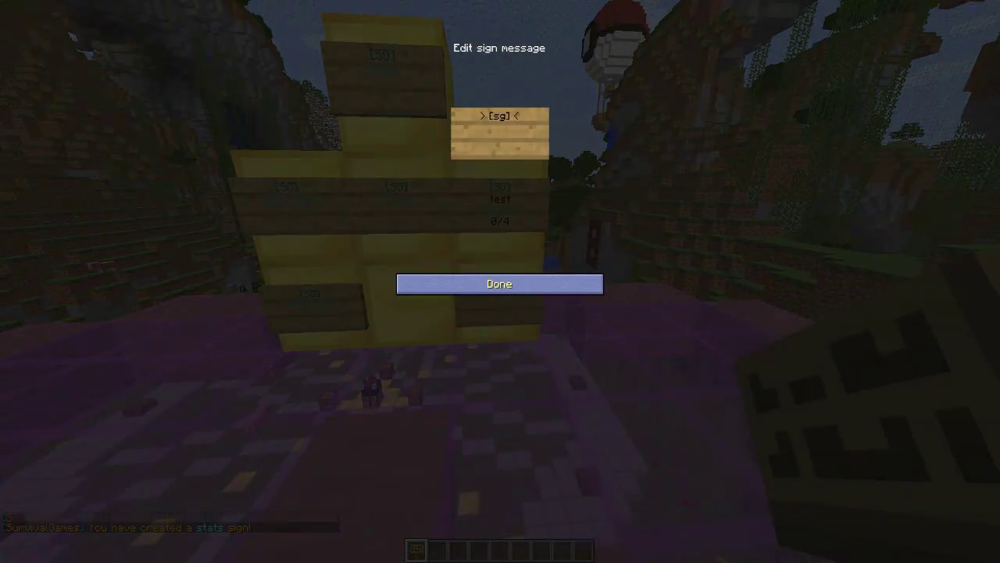
pyautogui.write('[sg]')
pyautogui.press('Return')
pyautogui.write('Jo')
pyautogui.press('BackSpace')
pyautogui.write('r')
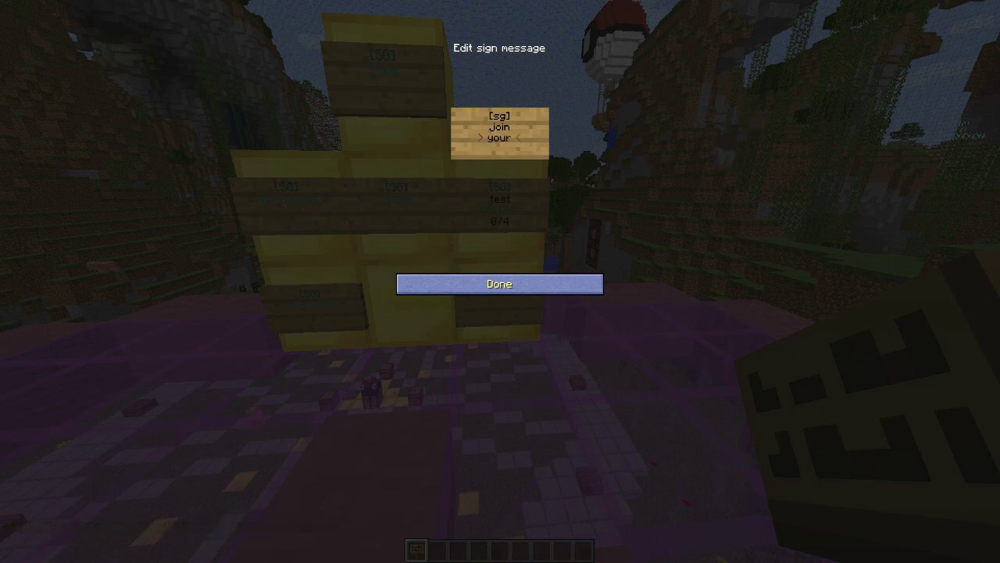
pyautogui.press('Escape')
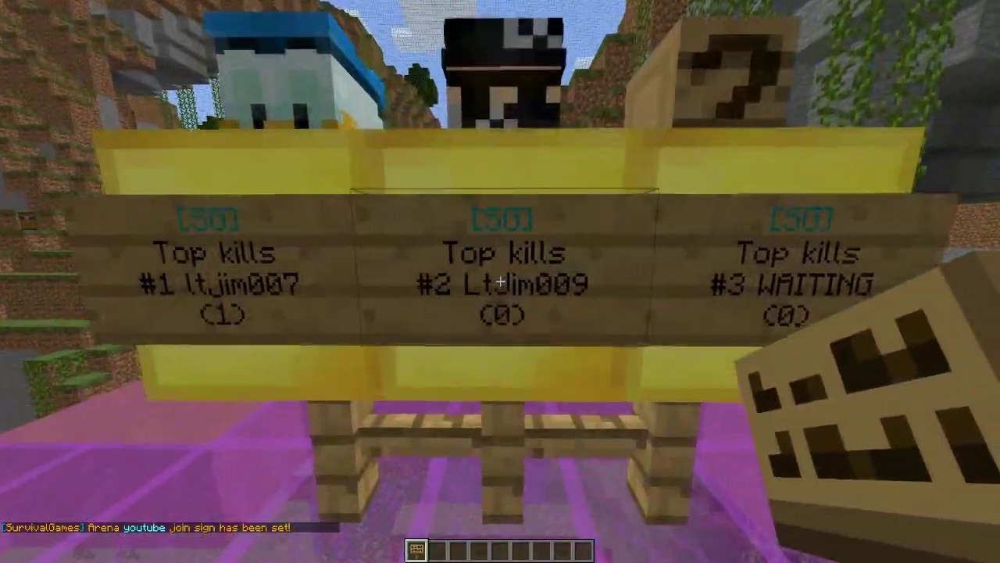
# Place two player heads on the bare gold blocks of the top wins stand, beside the existing head.
pyautogui.press('s')
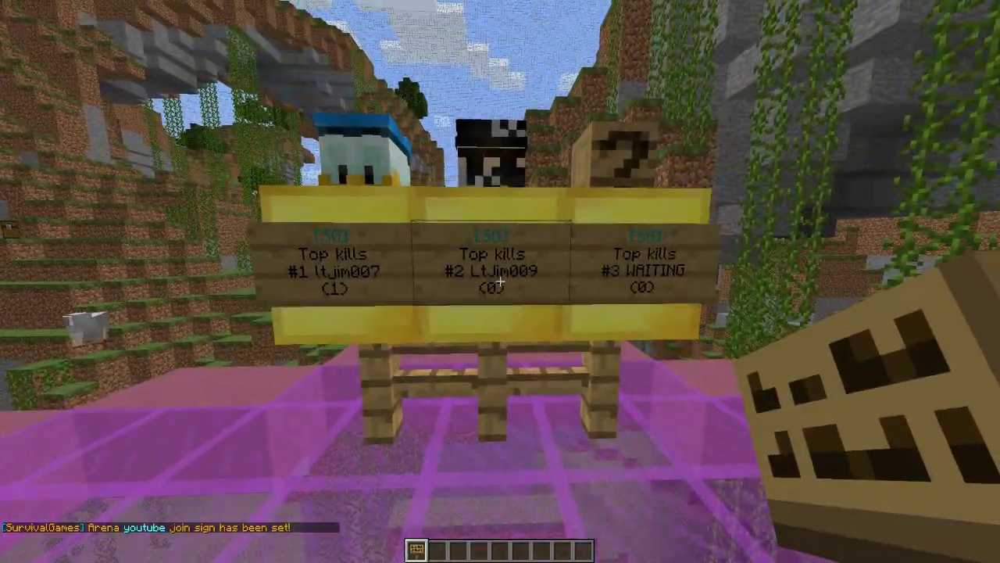
pyautogui.press('a')
pyautogui.press('a')
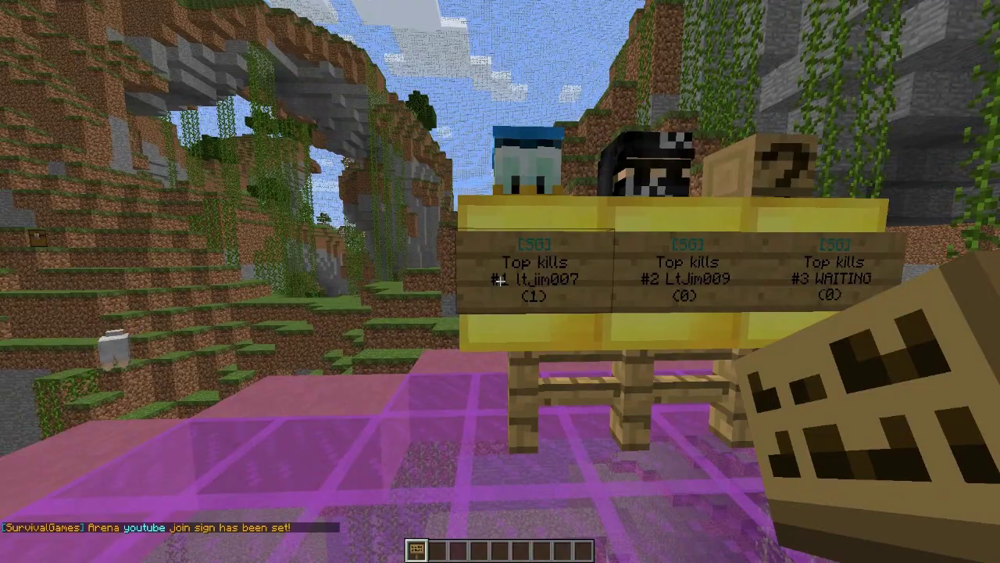
pyautogui.press('2')
pyautogui.press('w')
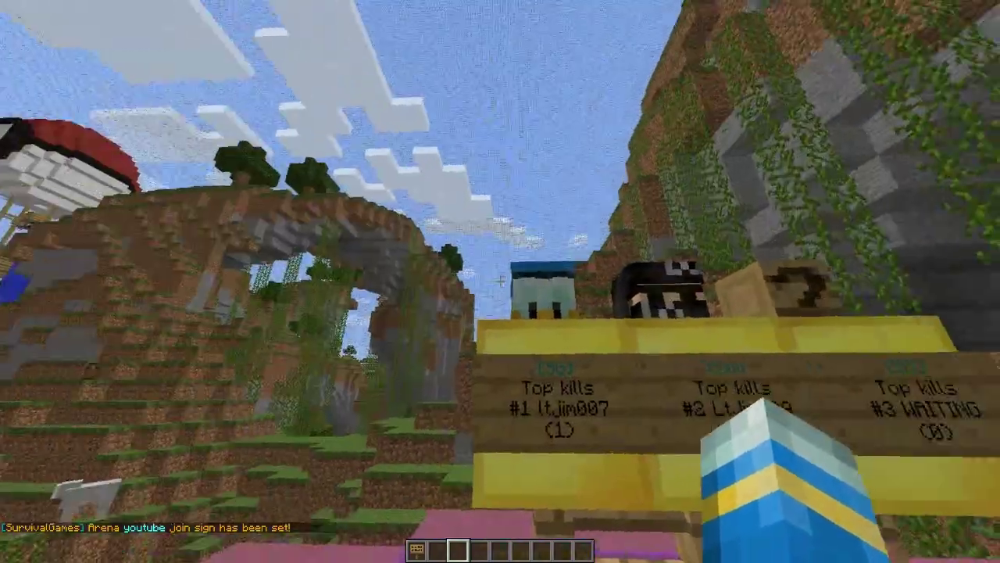
pyautogui.press('d')
pyautogui.press('2')
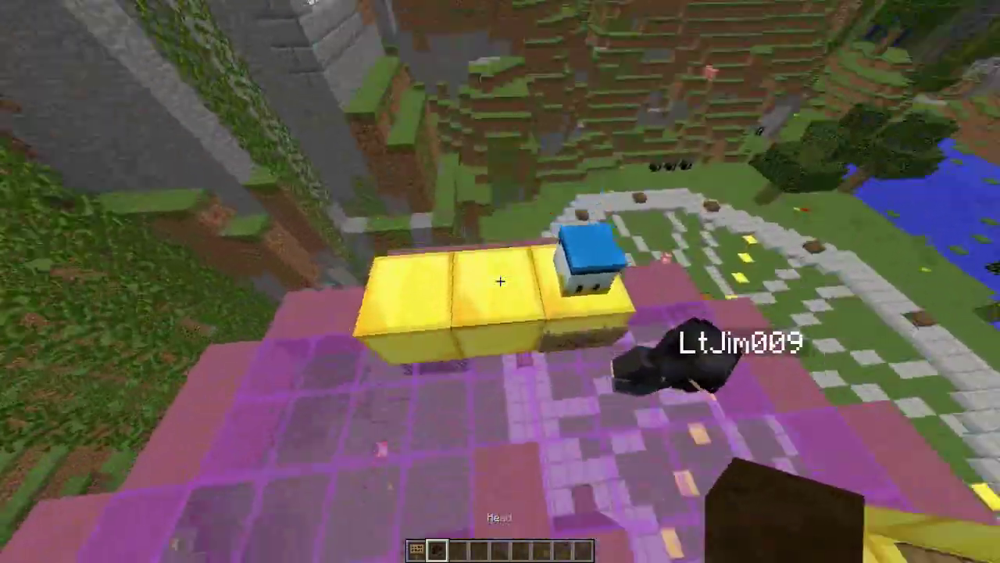
pyautogui.rightClick(500, 282)
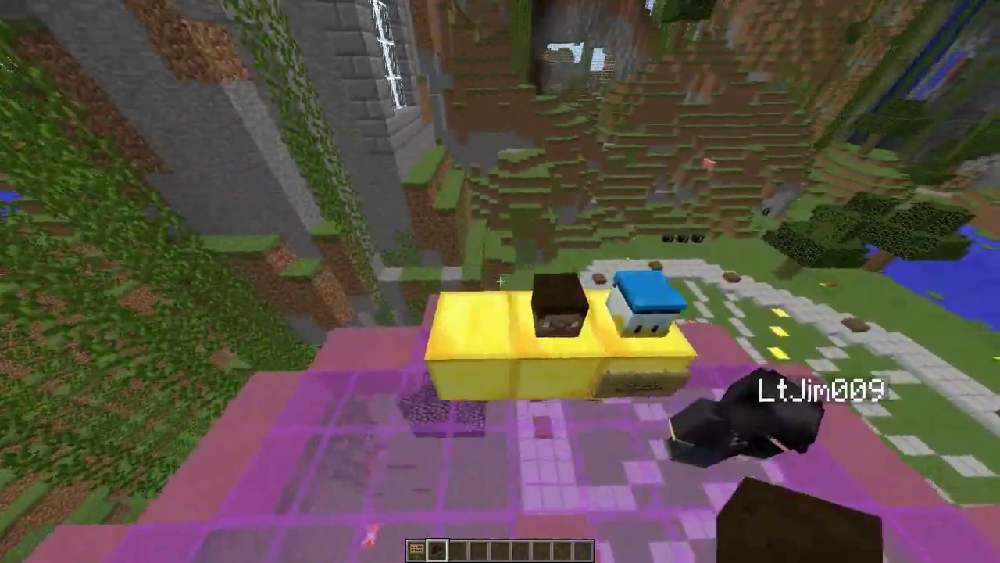
pyautogui.rightClick(501, 281)
pyautogui.press('e')
pyautogui.press('e')
# Place a rank 2 top wins sign on the middle gold block, starting with the lines [sg], top and wins.
pyautogui.press('w')
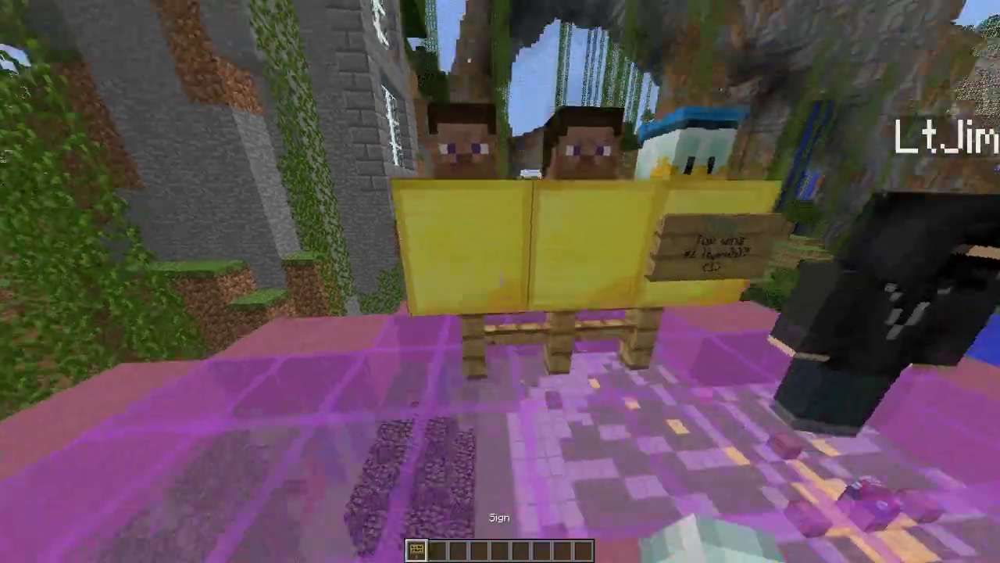
pyautogui.press('1')
pyautogui.press('s')
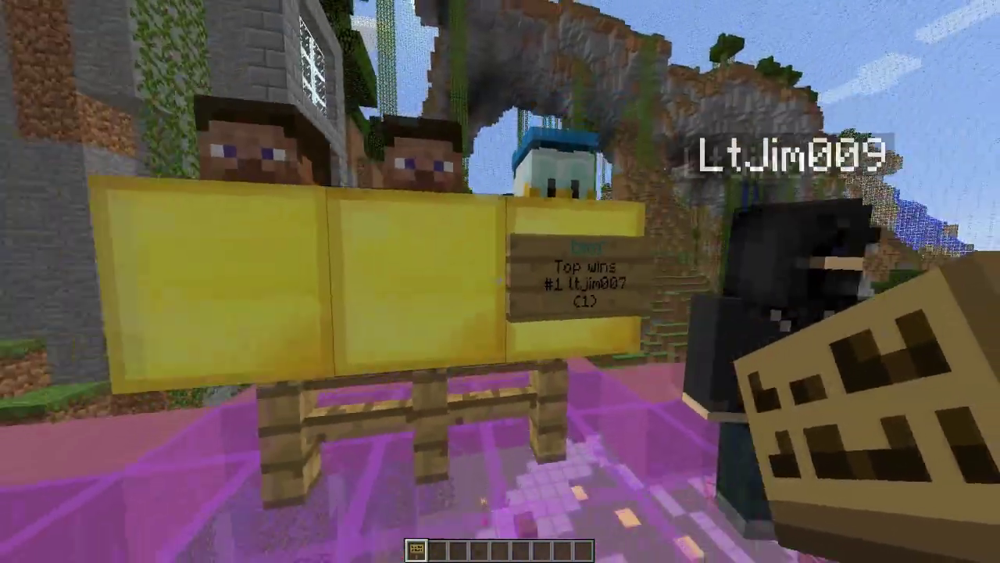
pyautogui.rightClick(500, 281)
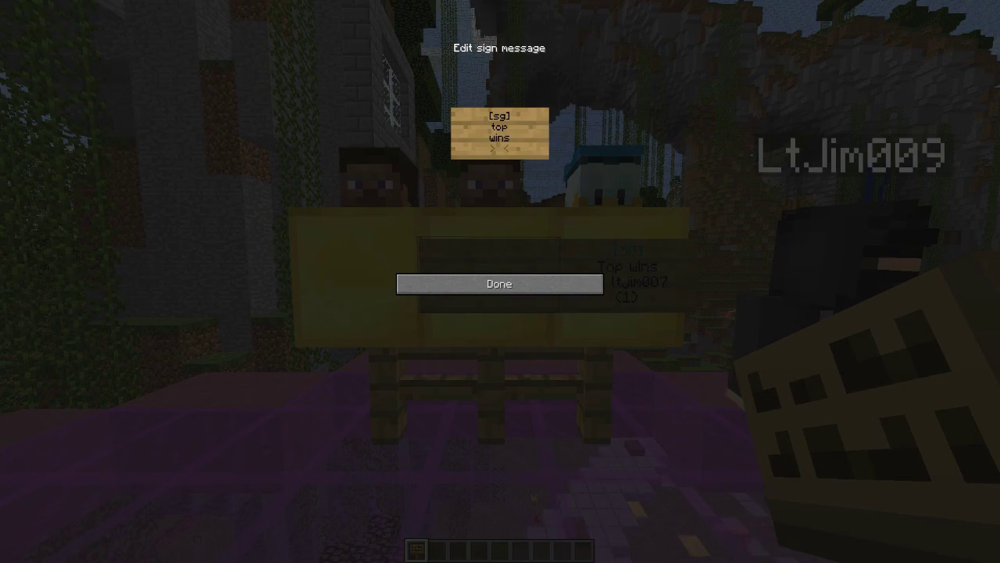
pyautogui.press('Escape')
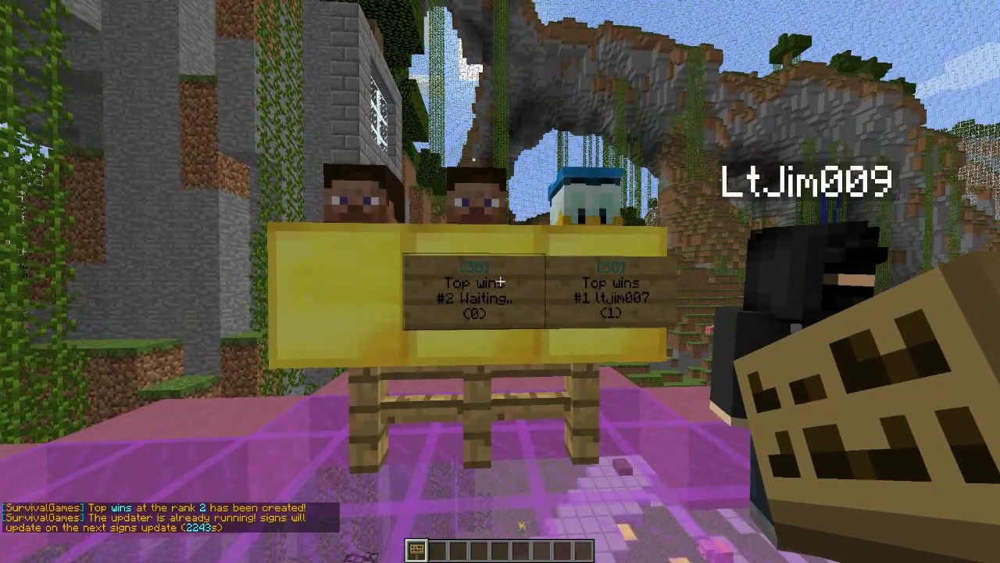
# Try to place a sign with the lines [sg], top and kills on the remaining gold block of the top wins stand.
pyautogui.press('w')
pyautogui.press('s')
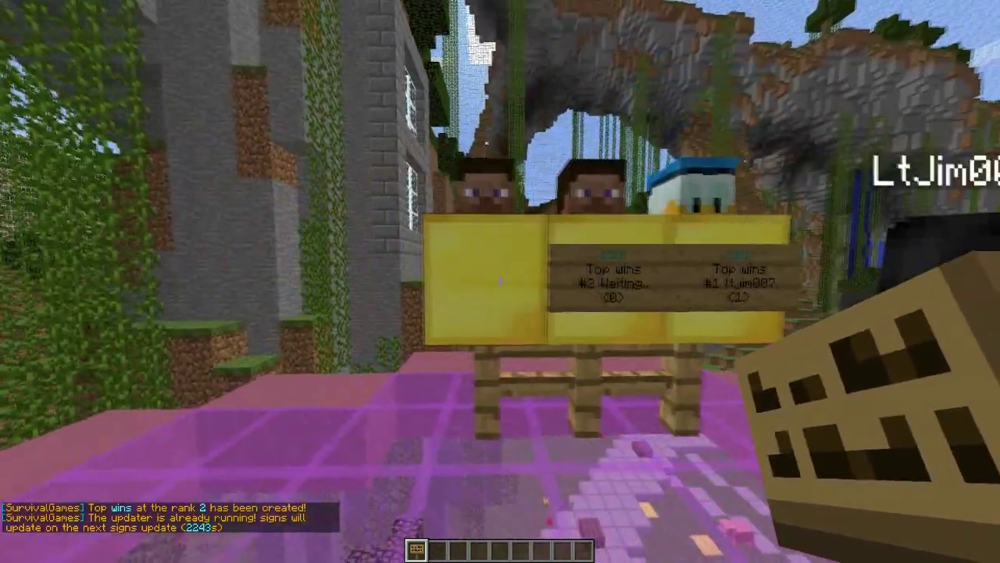
pyautogui.rightClick(500, 281)
pyautogui.write('[sg]')
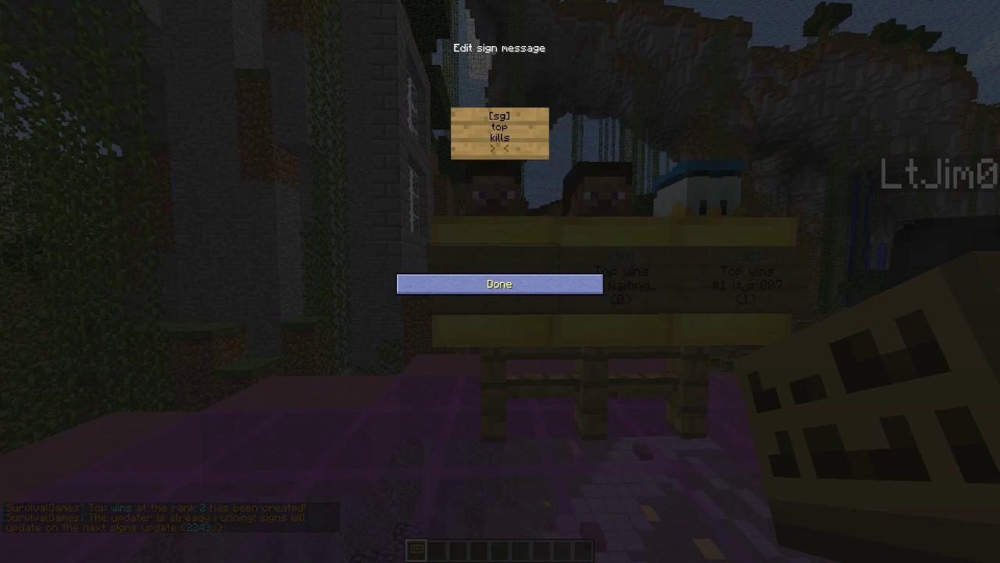
pyautogui.press('Escape')
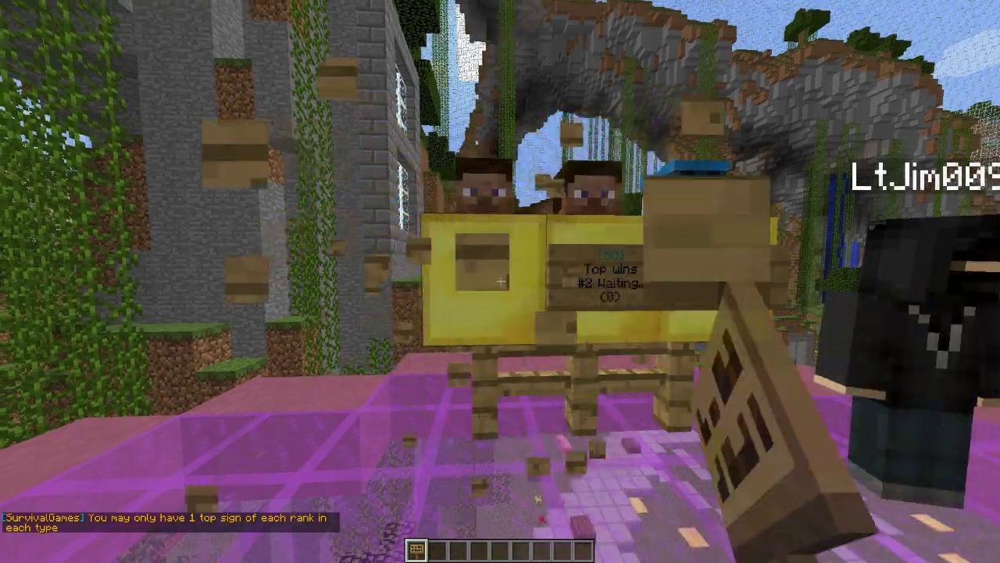
# Try again to place a top kills sign on the same empty gold block, with the lines [sg], top and kills.
pyautogui.rightClick(500, 281)
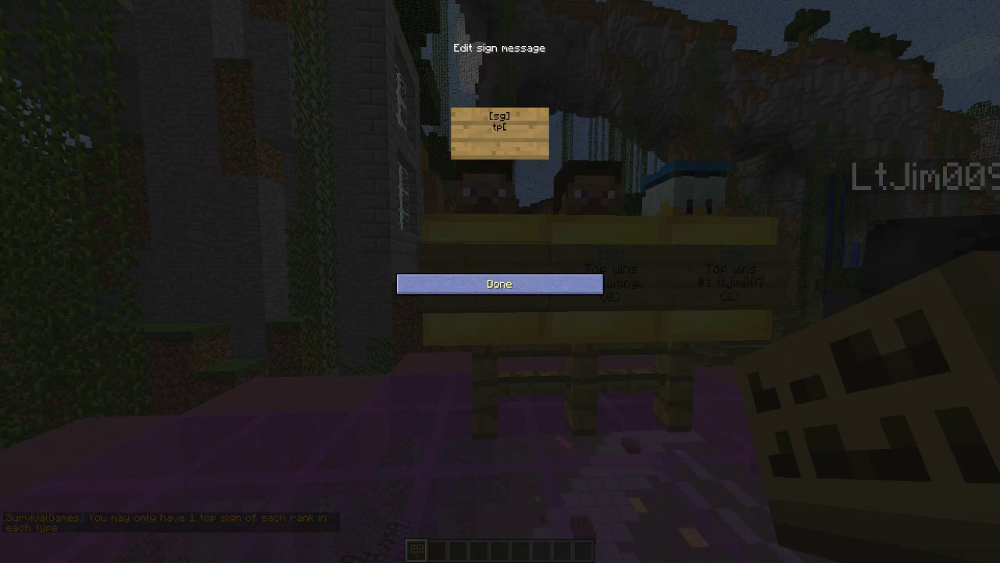
pyautogui.write('op[')
pyautogui.press('BackSpace')
pyautogui.press('Return')
pyautogui.write('kills')
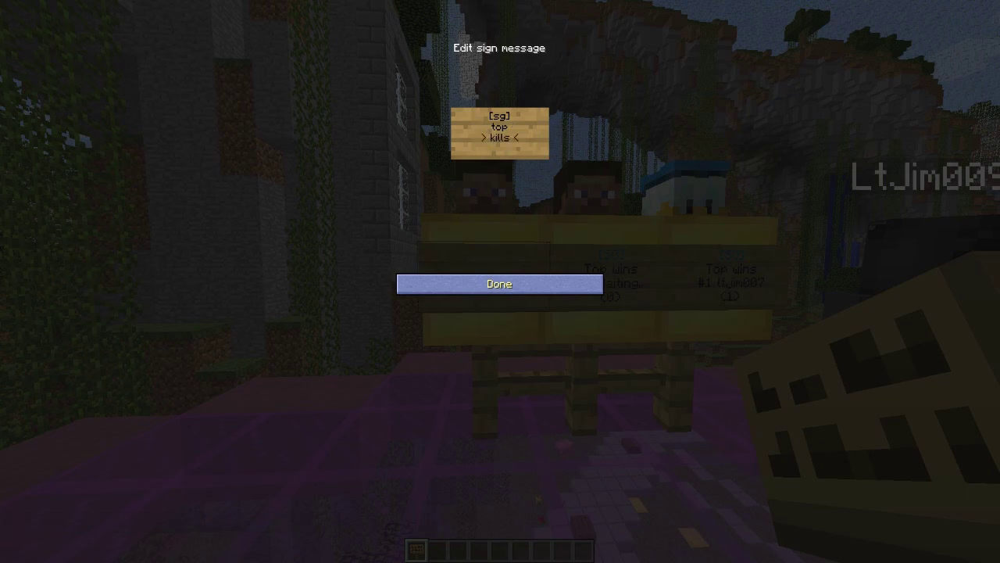
pyautogui.click(499, 284)
pyautogui.press('w')
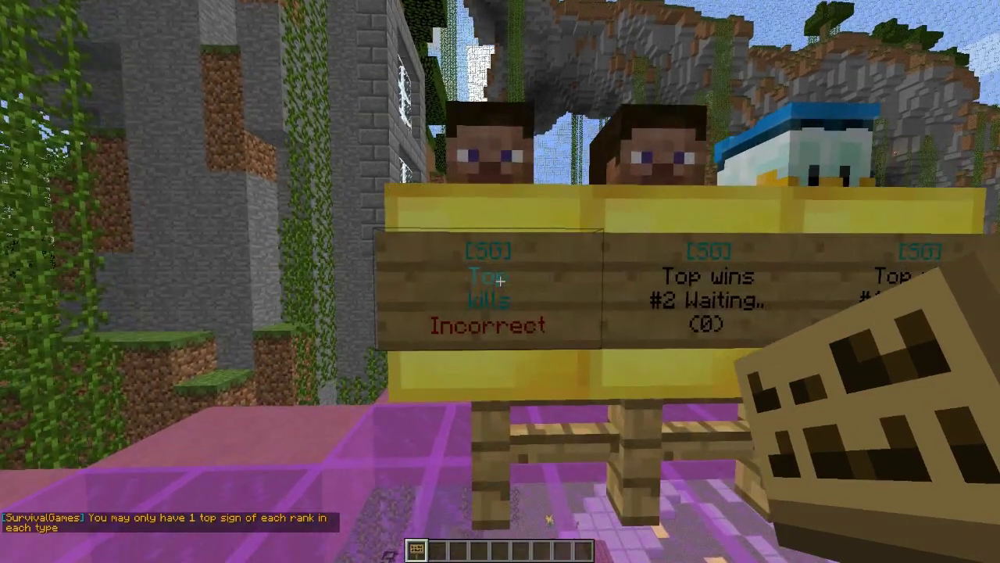
pyautogui.press('t')
pyautogui.press('Escape')
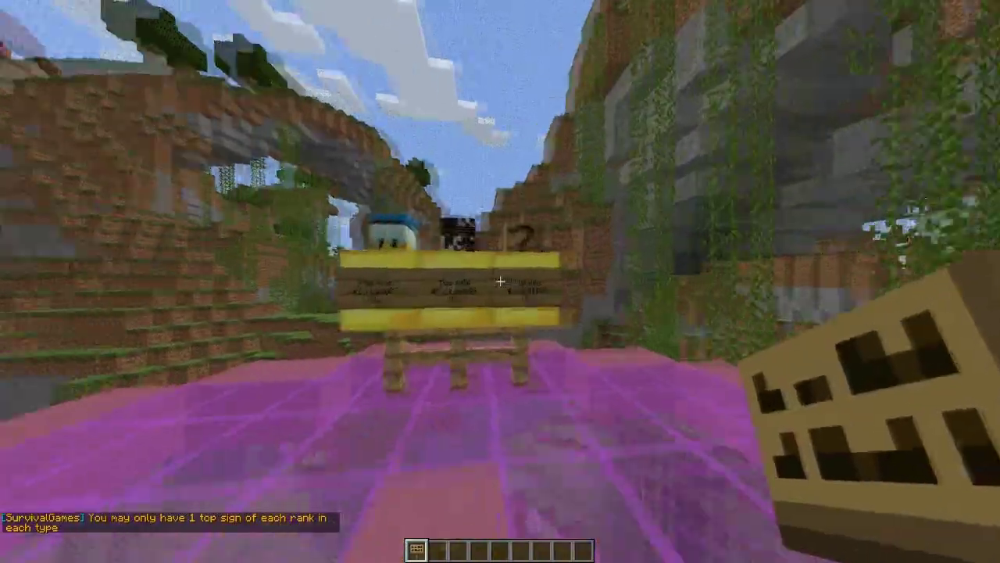
# Break the incorrect top kills sign on the top wins stand.
pyautogui.press('w')
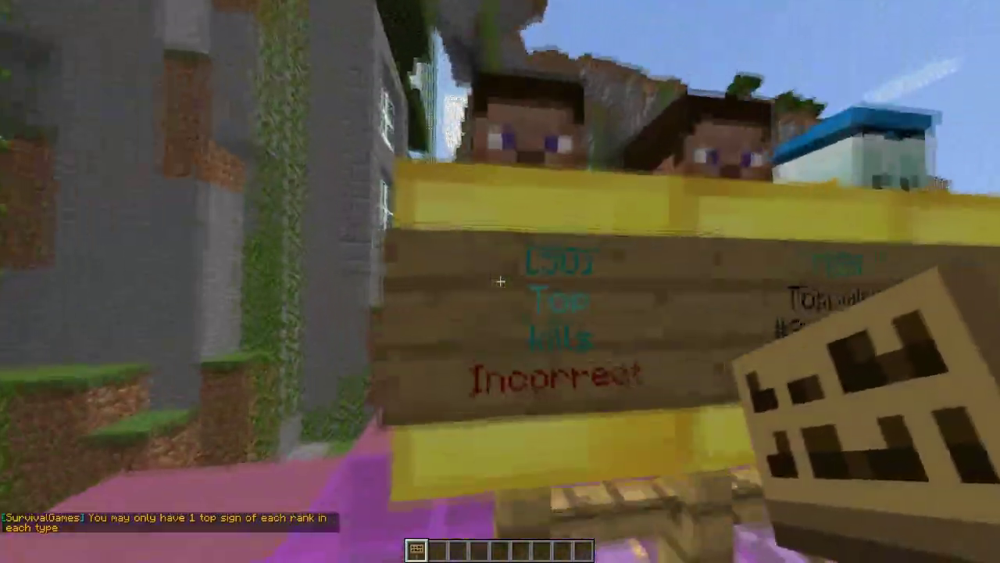
pyautogui.click(500, 281)
pyautogui.click(500, 282)
# Examine the top kills stand with its heads and signs, and compare it with the top wins stand across the platform.
pyautogui.press('s')
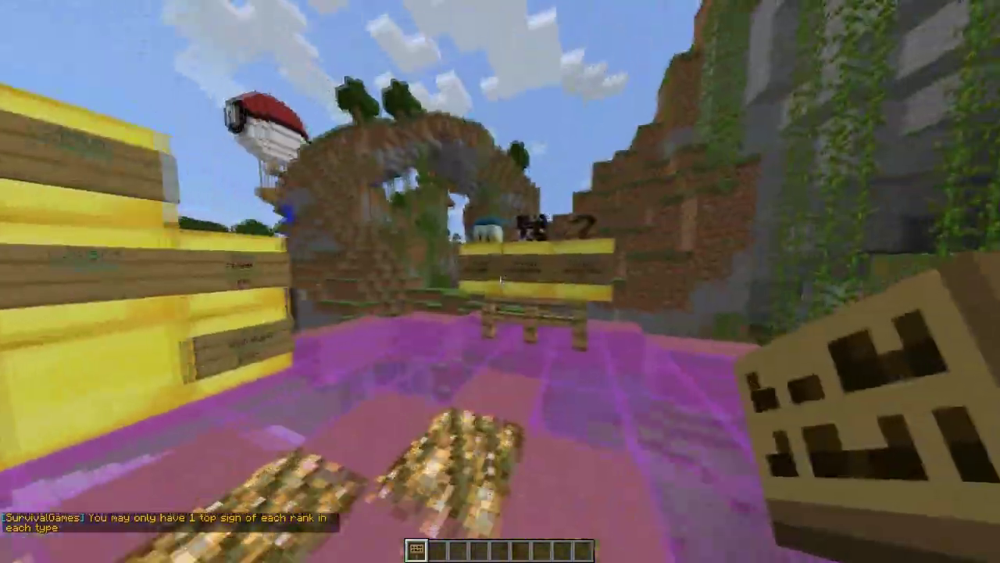
pyautogui.press('w')
pyautogui.press('w')
pyautogui.press('3')
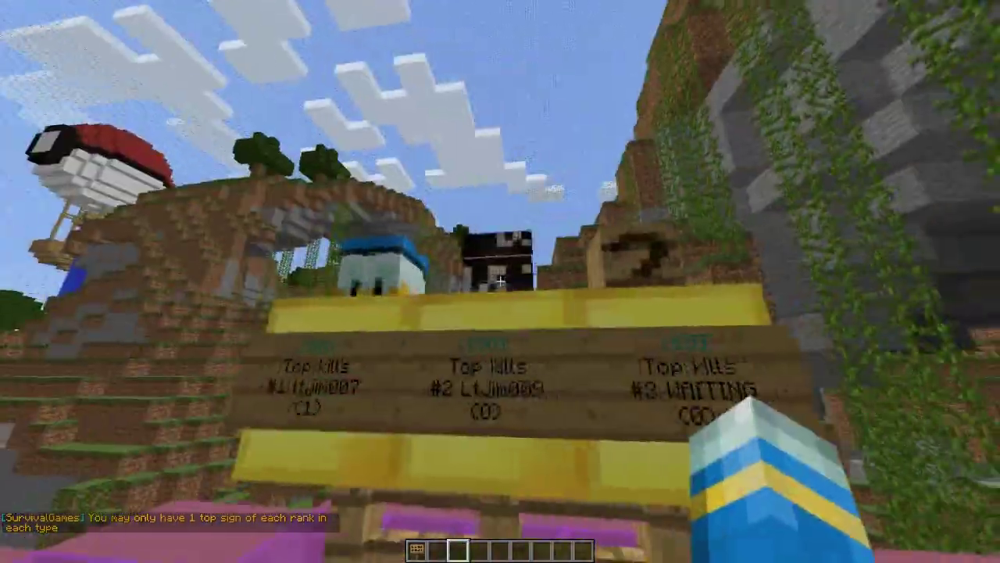
pyautogui.press('s')
pyautogui.press('w')
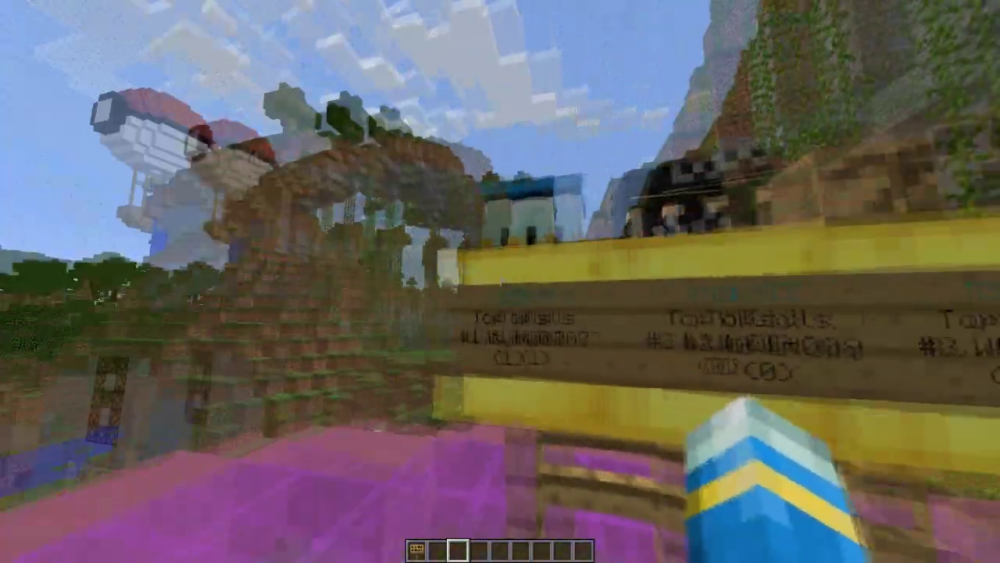
pyautogui.click(500, 282)
pyautogui.press('w')
pyautogui.click(500, 281)
pyautogui.press('s')
pyautogui.click(500, 282)
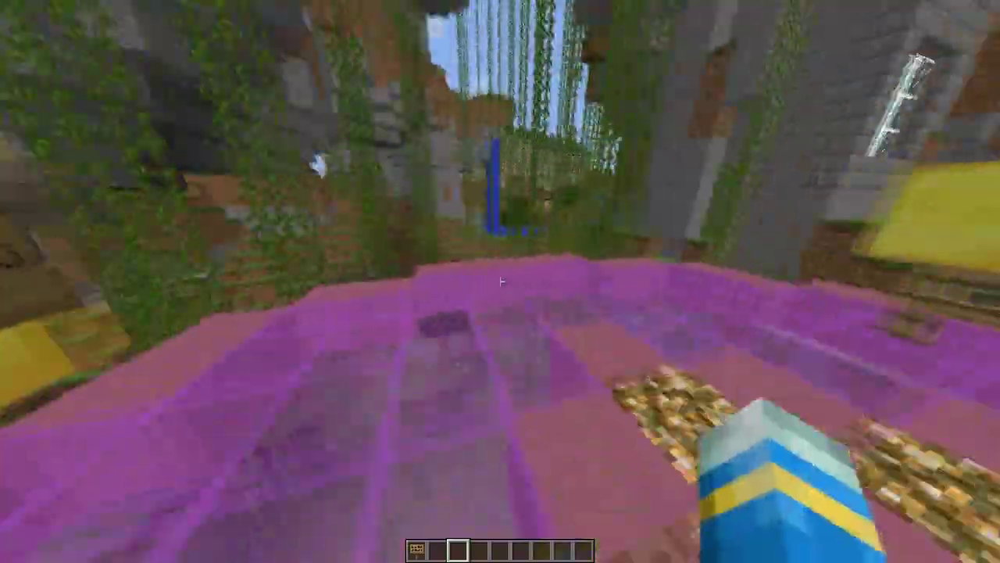
pyautogui.press('w')
pyautogui.scroll(1, 500, 282)
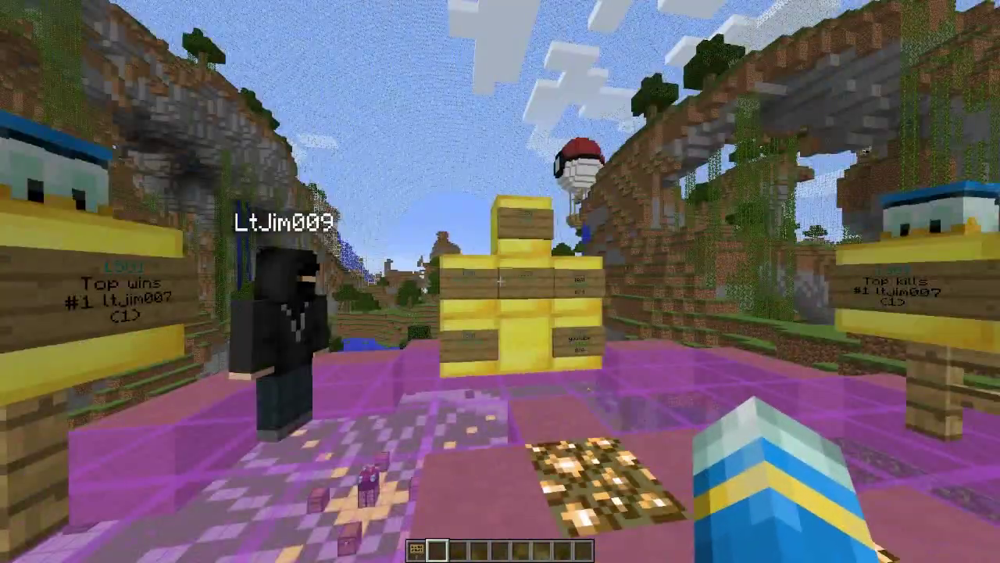
# List the plugin's admin commands with /sg admin.
pyautogui.write('w/sg a')
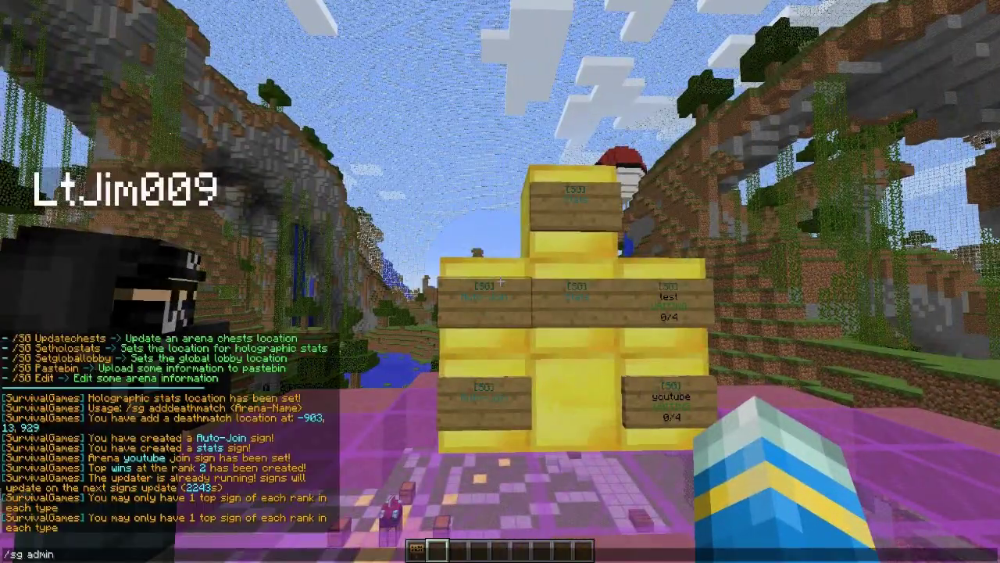
pyautogui.write('dmin')
pyautogui.press('Return')
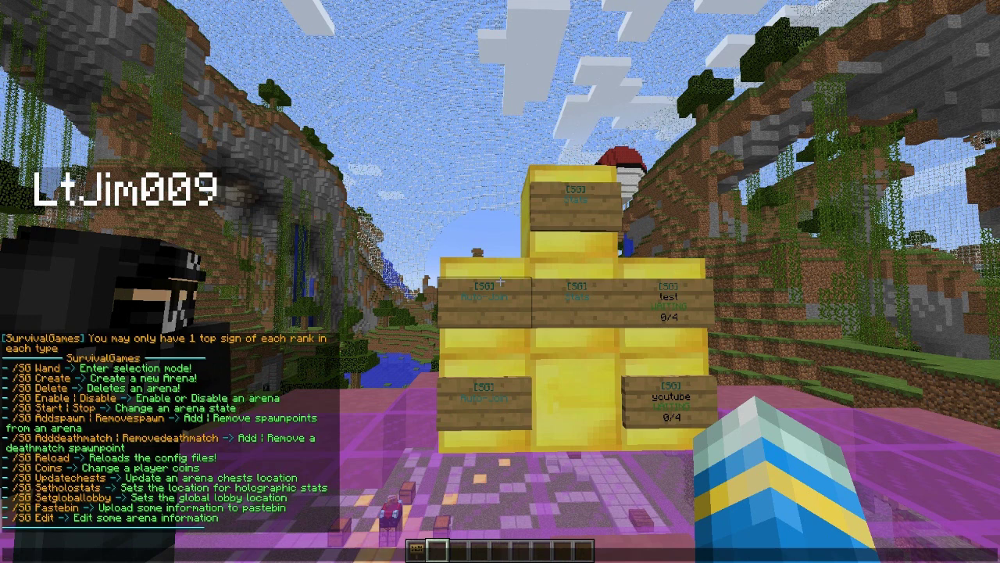
# Add 1000 coins to your own player with the /sg coins add command.
pyautogui.write('/sg coins')
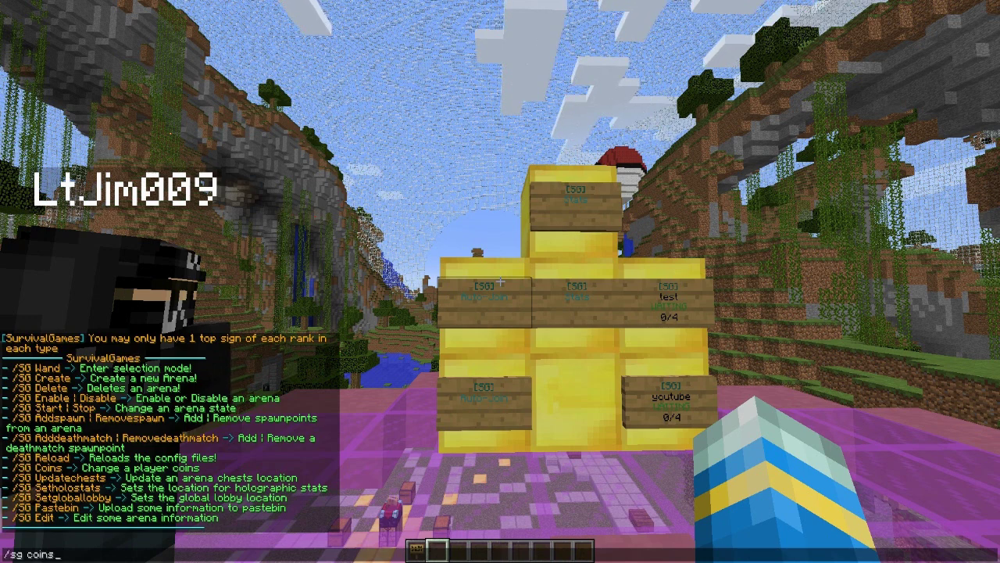
pyautogui.write(' add')
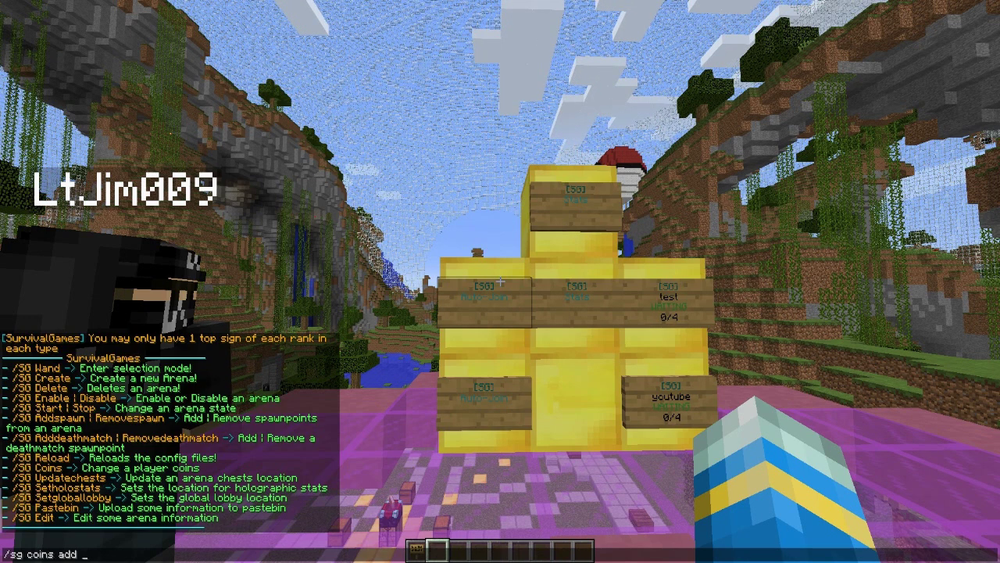
pyautogui.write(' l')
pyautogui.press('Tab')
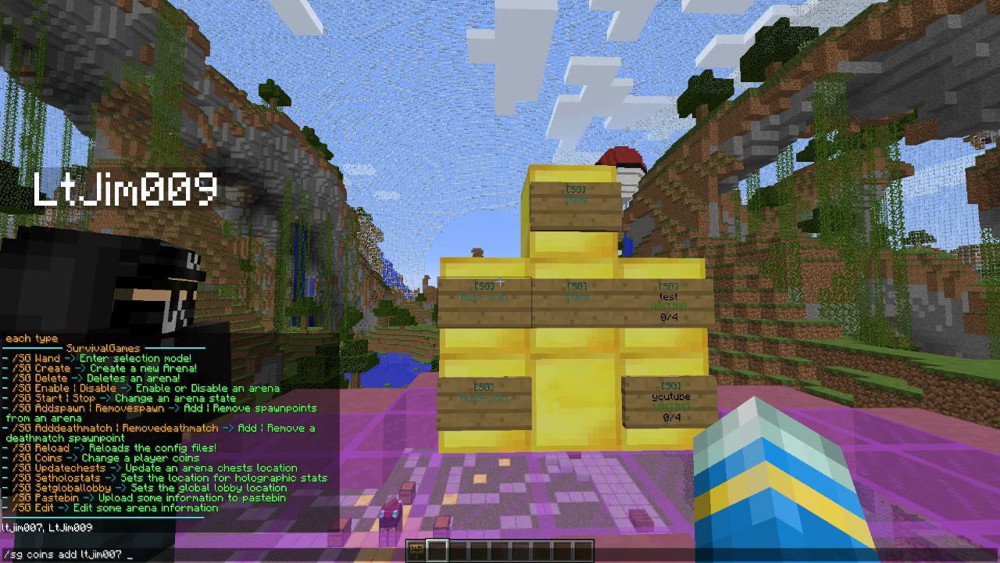
pyautogui.write('1000')
pyautogui.press('Return')
pyautogui.press('s')
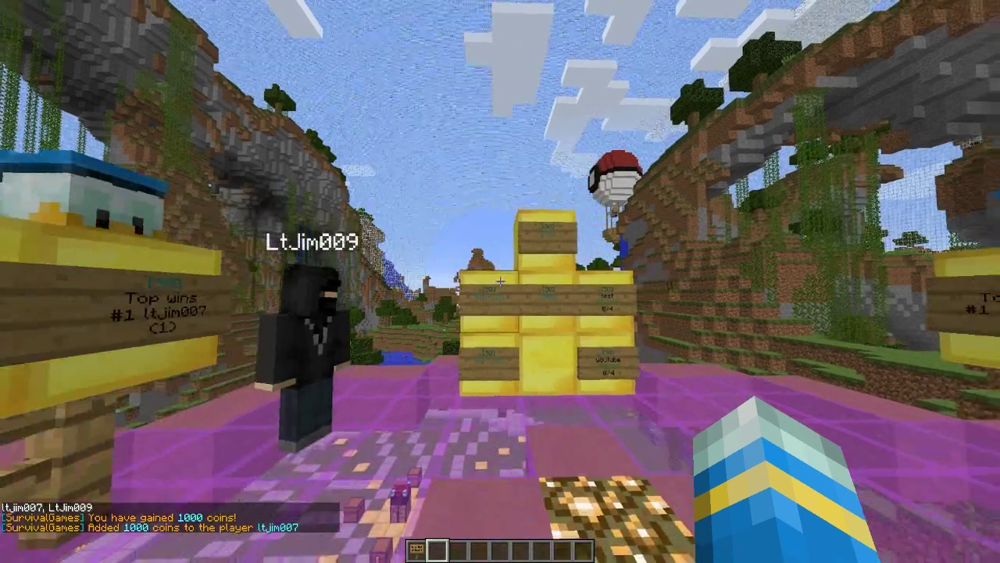
# List the regular player commands with /sg.
pyautogui.press('t')
pyautogui.press('Escape')
pyautogui.press('w')
pyautogui.press('t')
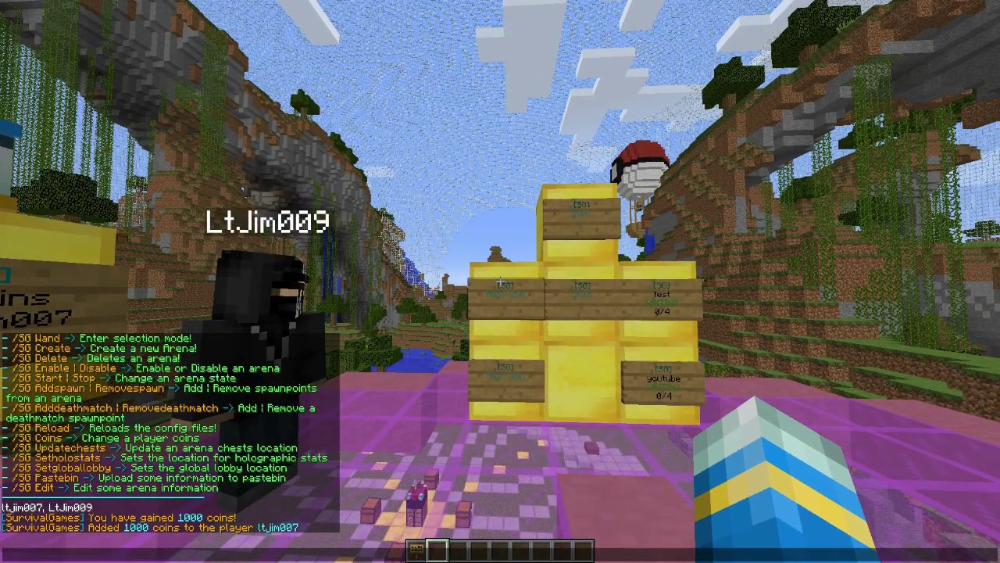
pyautogui.write('/sg')
pyautogui.press('Return')
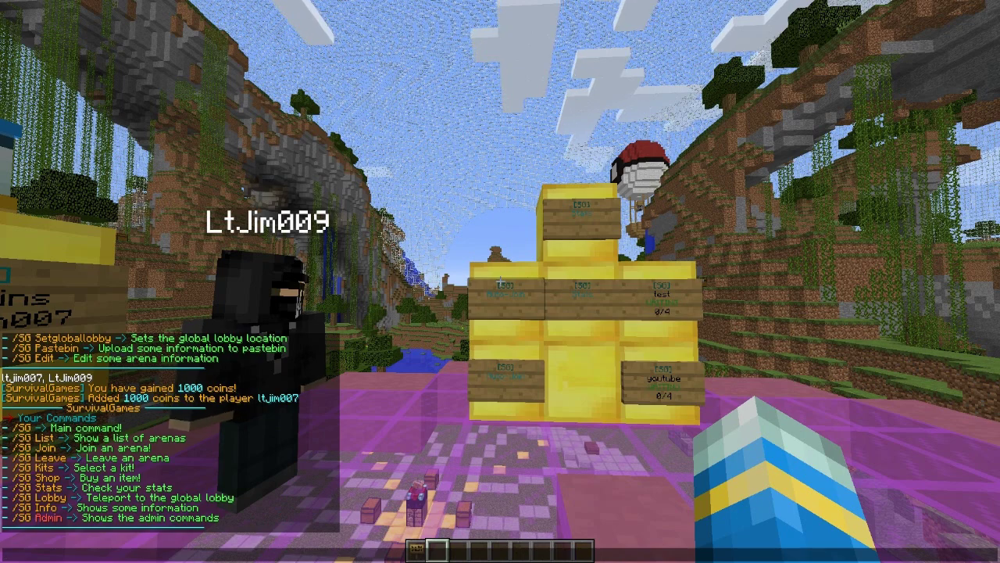
pyautogui.press('Escape')
# Join the youtube arena through its sign and choose the bow kit from My kits in the kit menu.
pyautogui.press('w')
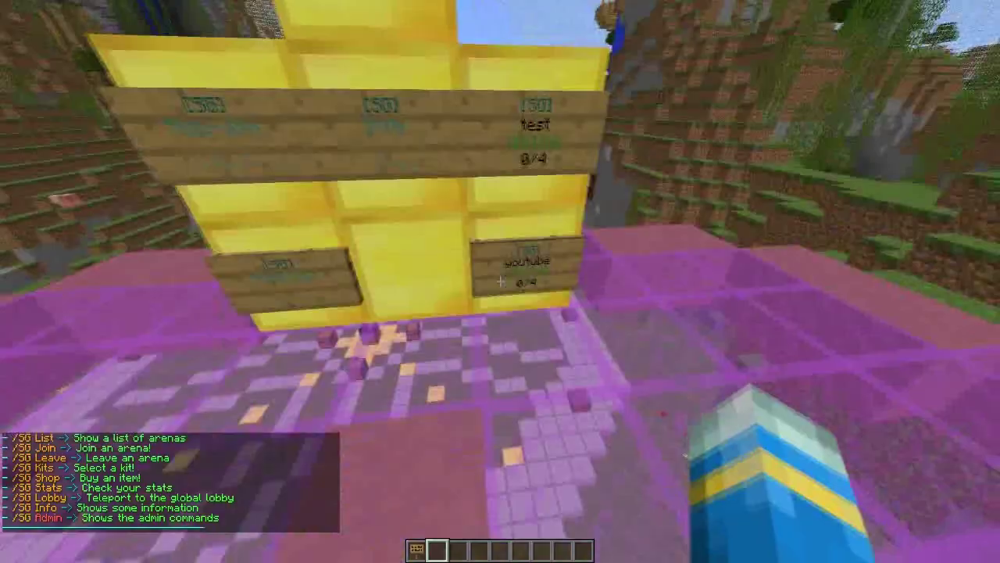
pyautogui.rightClick(500, 281)
pyautogui.rightClick(501, 281)
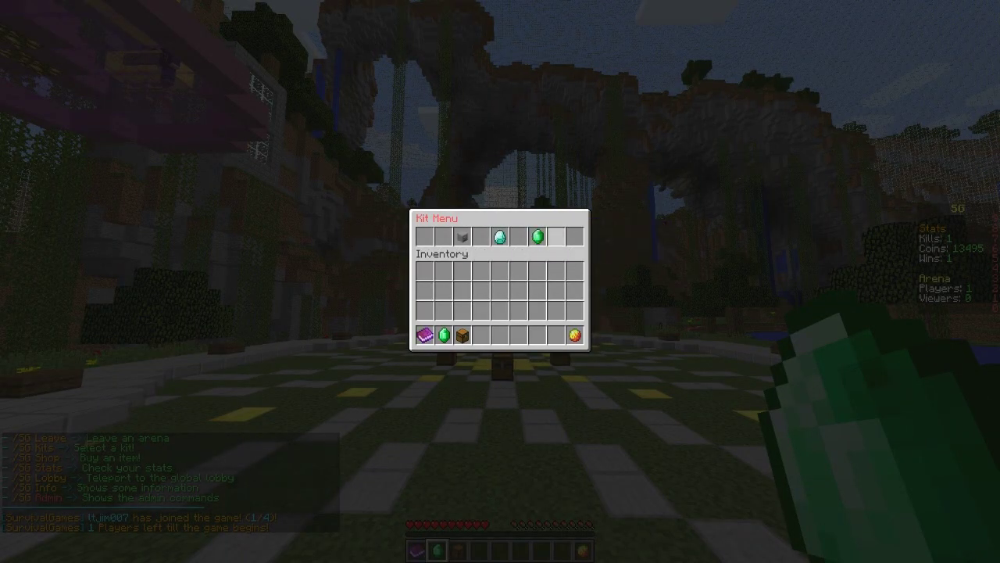
pyautogui.click(539, 236)
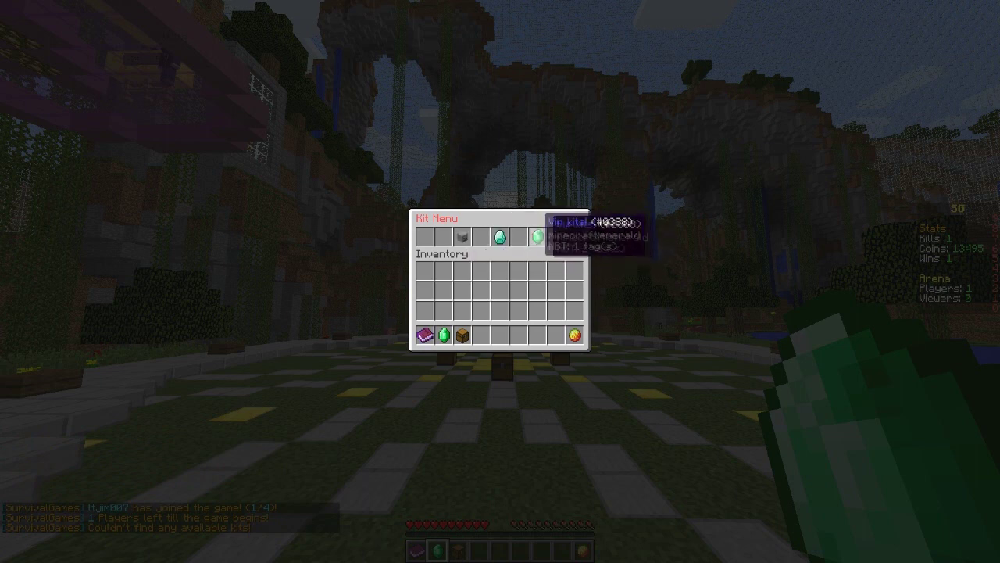
pyautogui.click(500, 236)
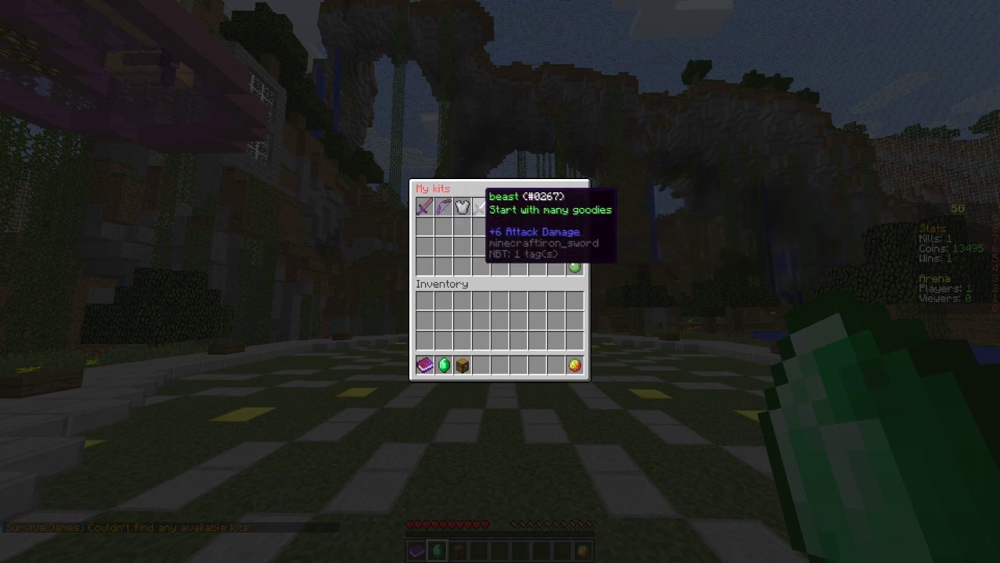
pyautogui.click(443, 205)
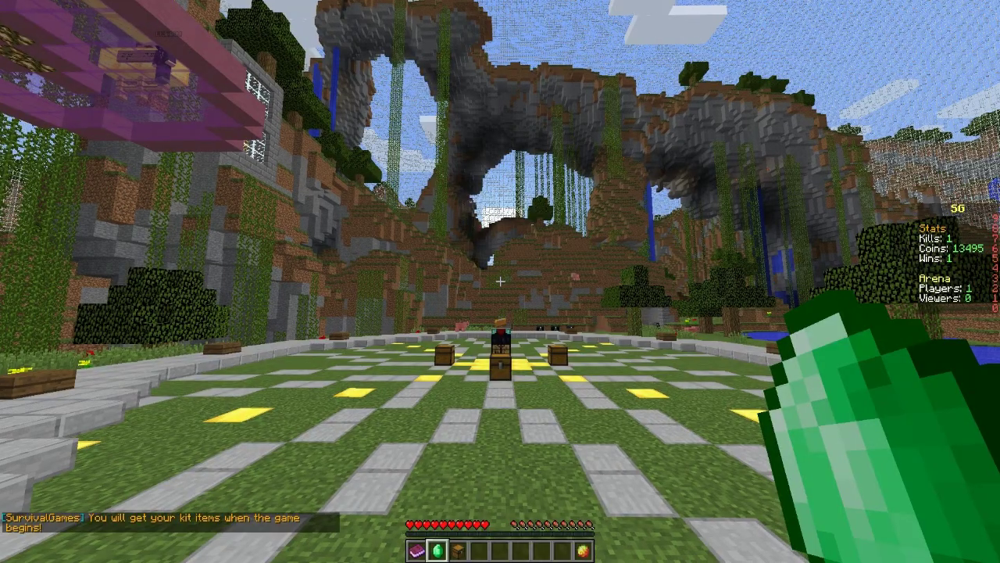
# Buy two TNT, two Bottles o' Enchanting, five bread and an iron sword from the Items Shop.
pyautogui.rightClick(500, 282)
pyautogui.press('Escape')
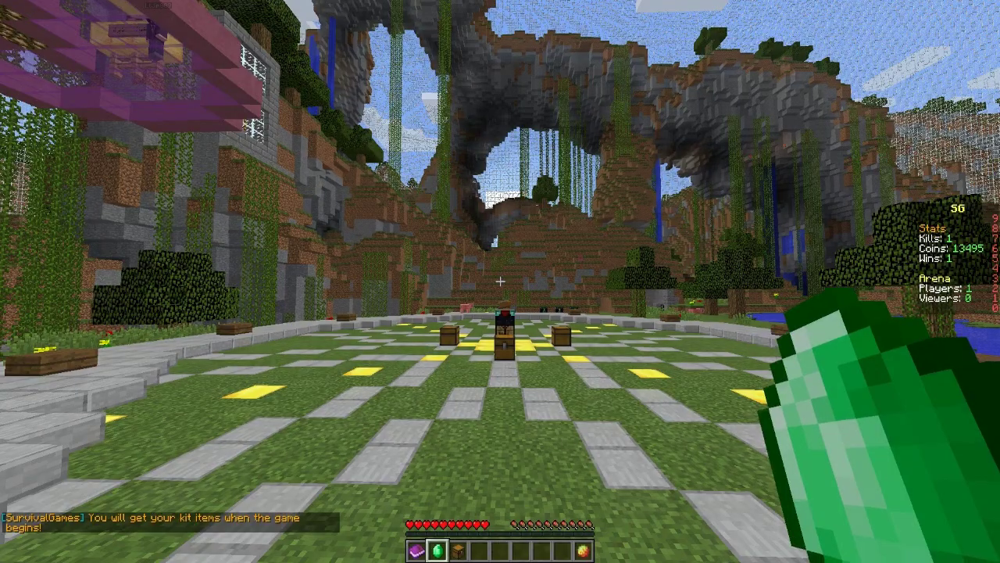
pyautogui.scroll(-1, 500, 281)
pyautogui.scroll(1, 500, 282)
pyautogui.rightClick(500, 281)
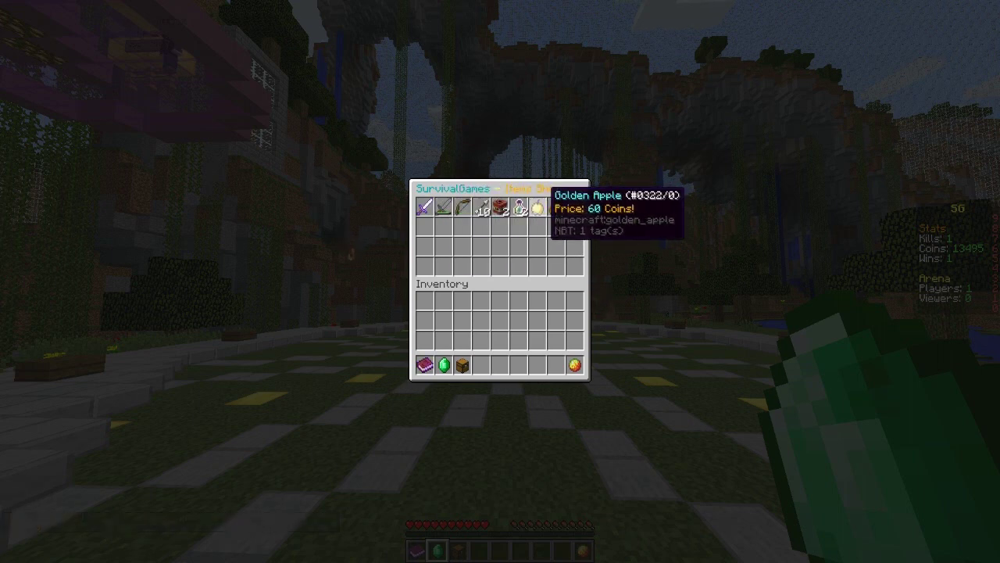
pyautogui.click(500, 208)
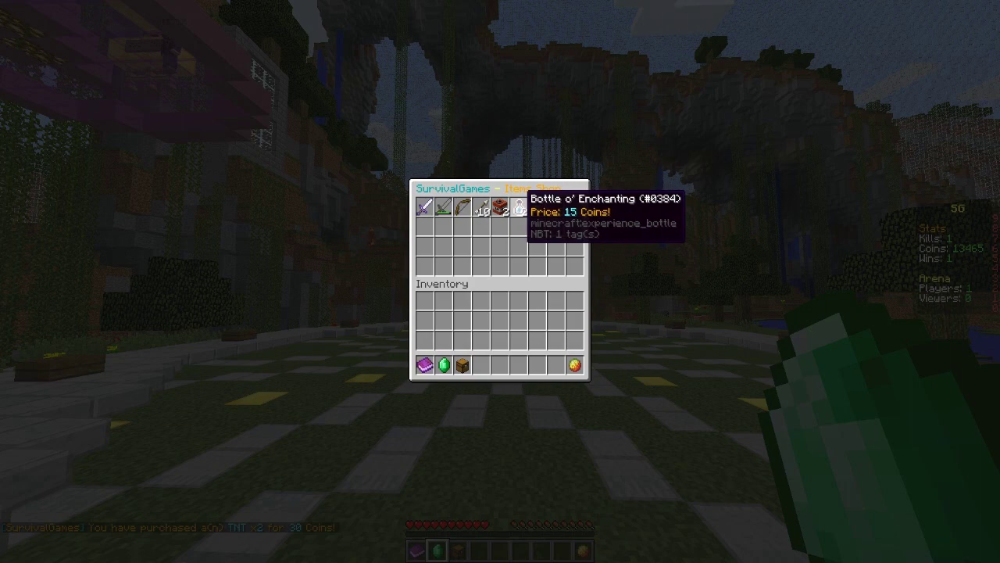
pyautogui.click(519, 207)
pyautogui.click(557, 207)
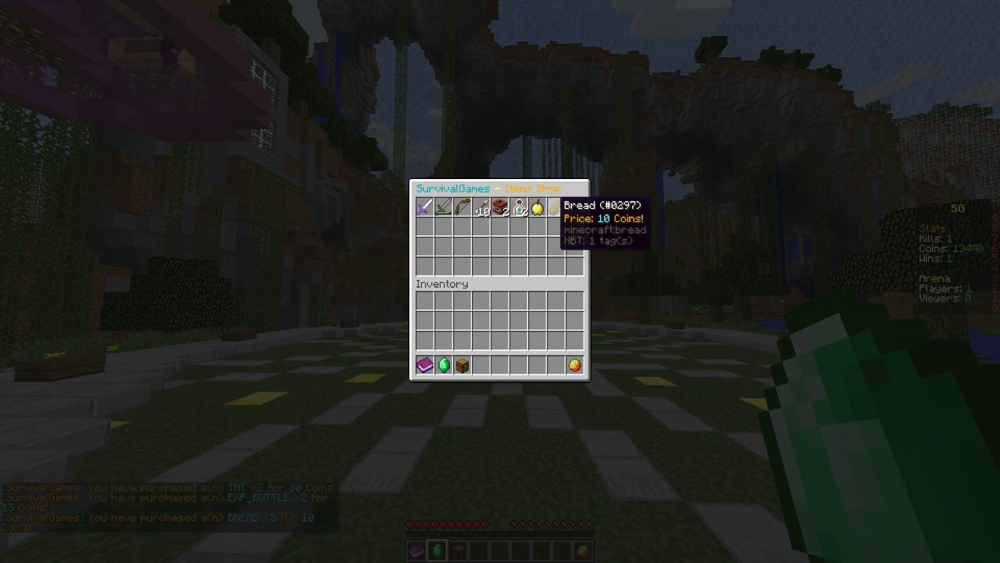
pyautogui.click(424, 207)
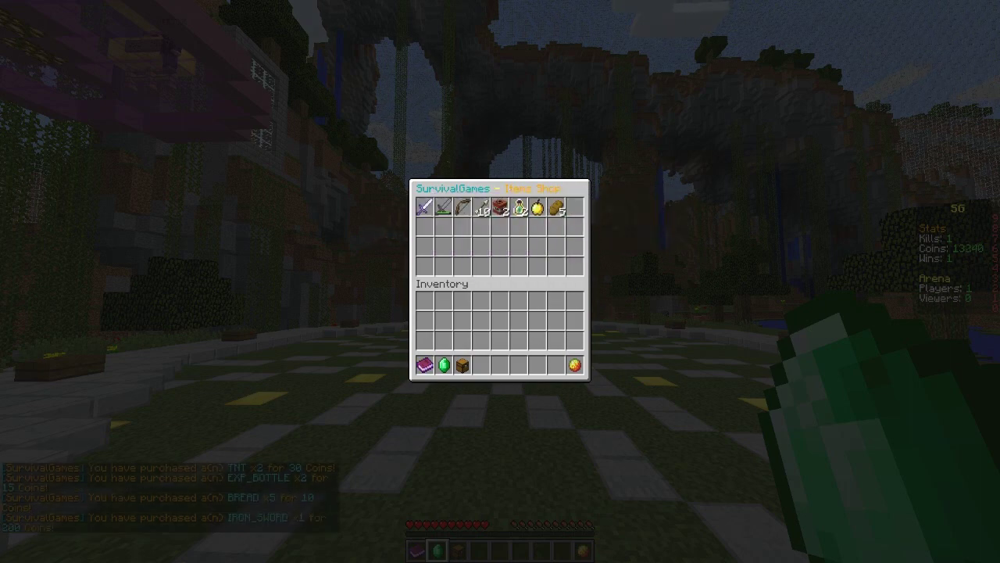
pyautogui.press('Escape')
# Look through the lobby inventory and the kit menu while waiting for the match.
pyautogui.press('1')
pyautogui.press('e')
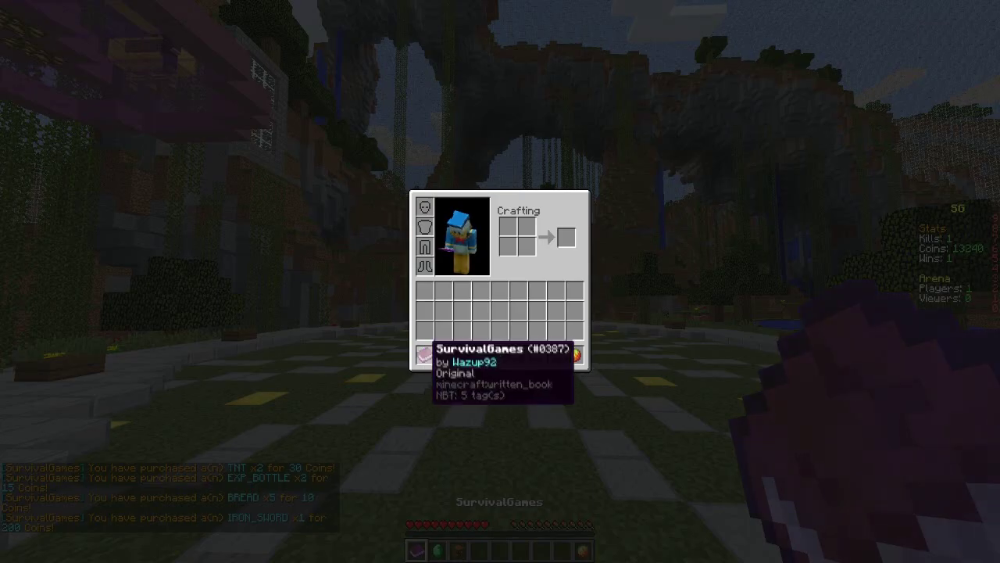
pyautogui.press('e')
pyautogui.press('2')
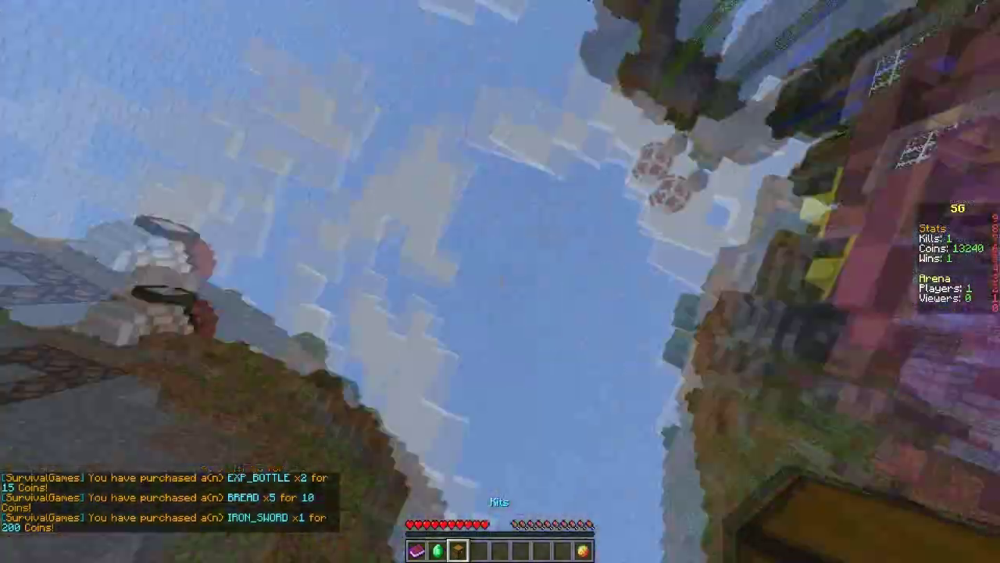
pyautogui.press('3')
pyautogui.rightClick(500, 281)
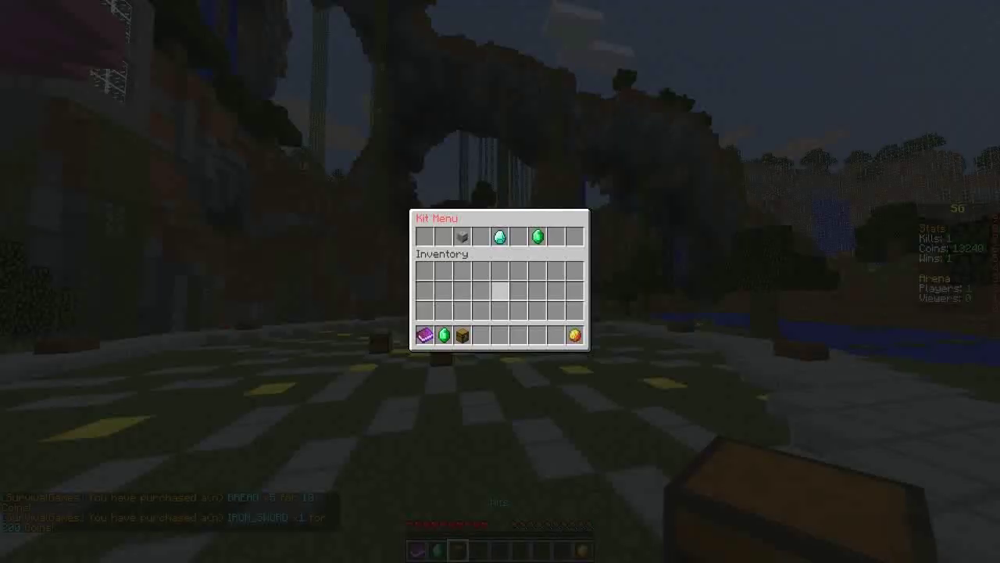
pyautogui.press('Escape')
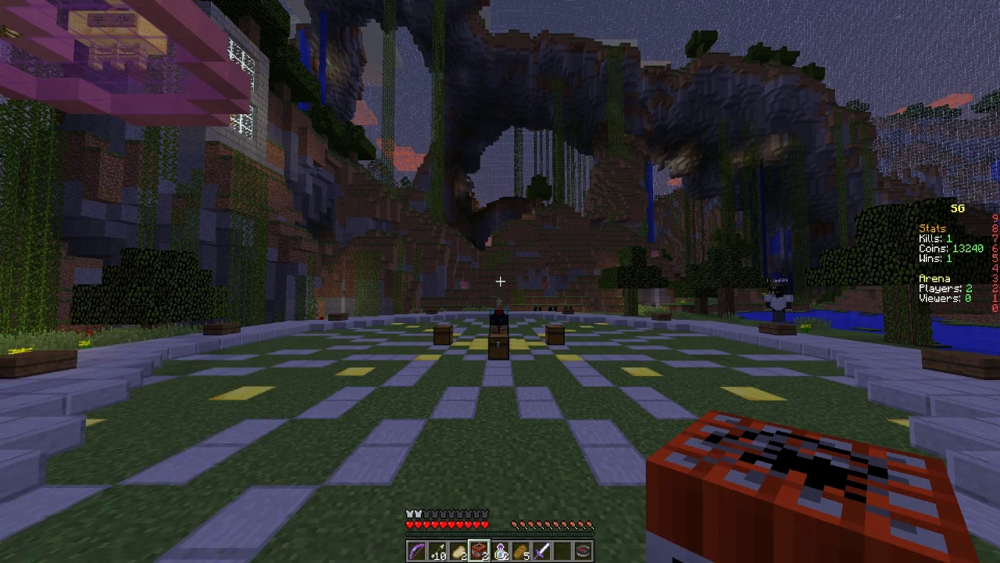
# Check the inventory for the bow kit gear and the items bought from the shop.
pyautogui.scroll(-1, 501, 281)
pyautogui.scroll(1, 500, 282)
pyautogui.press('e')
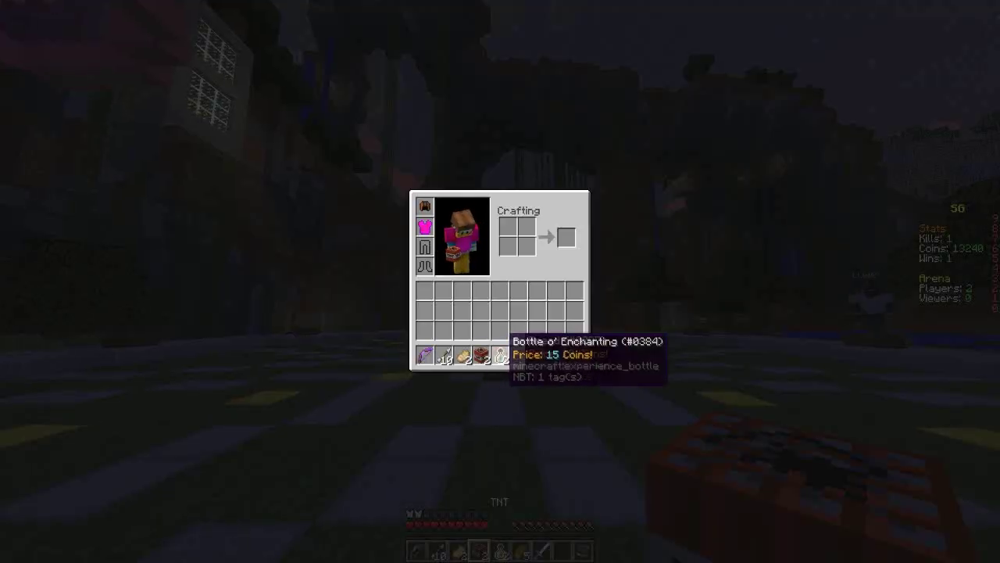
pyautogui.press('e')
# Run to the chests at the centre of the arena and switch to the bow.
pyautogui.press('w')
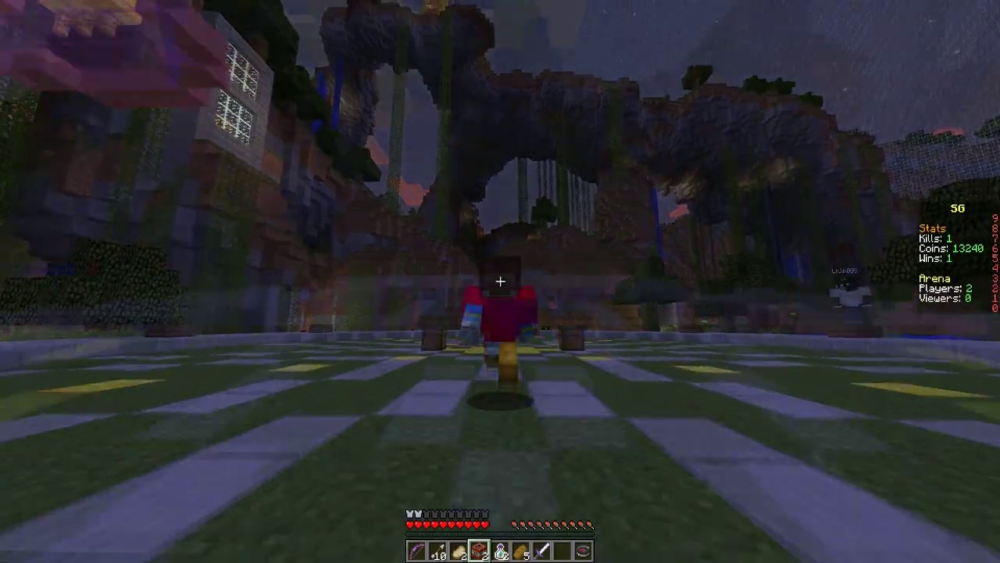
pyautogui.press('e')
pyautogui.press('e')
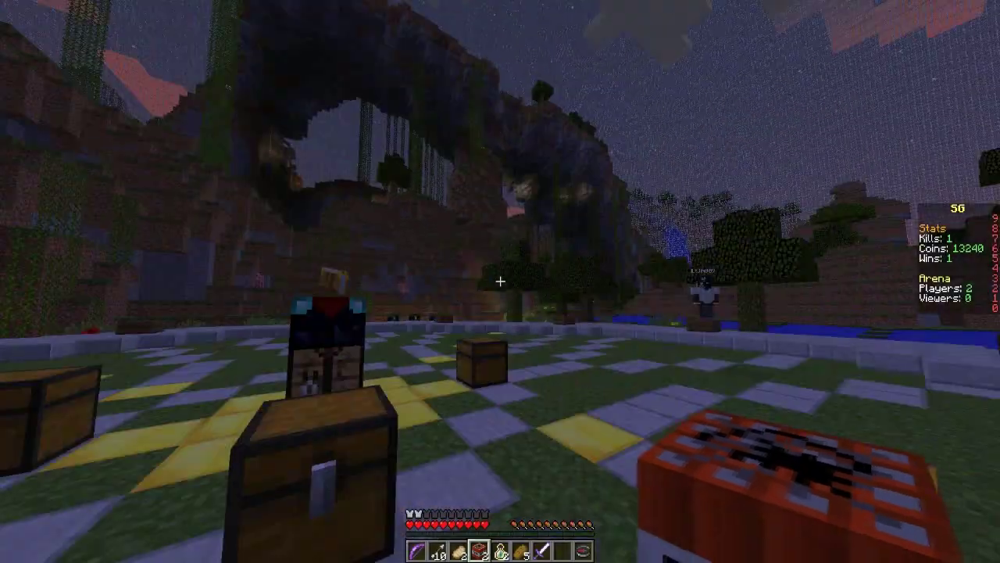
pyautogui.press('1')
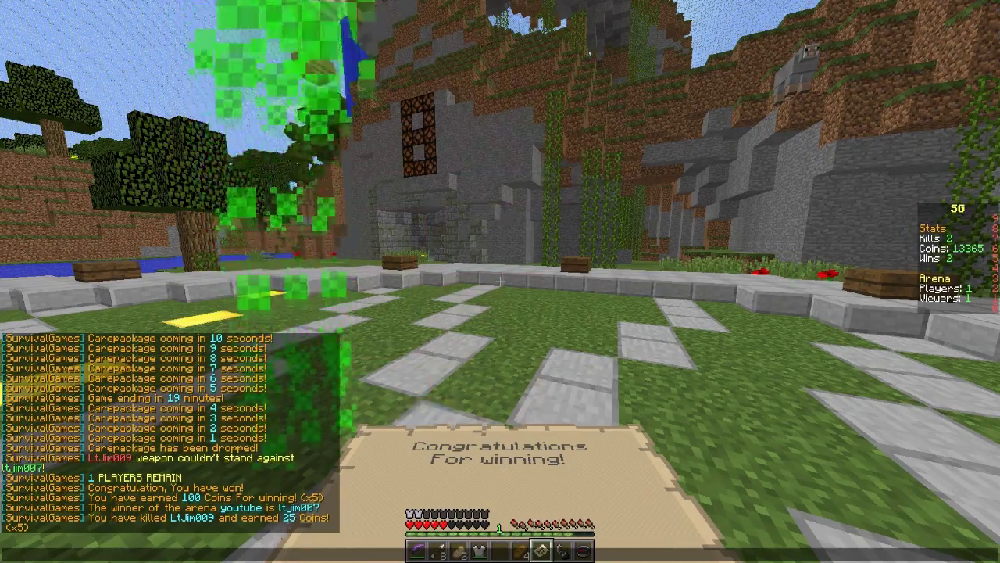
# Check the Top kills and Top wins signs in the lobby after the match.
pyautogui.press('Escape')
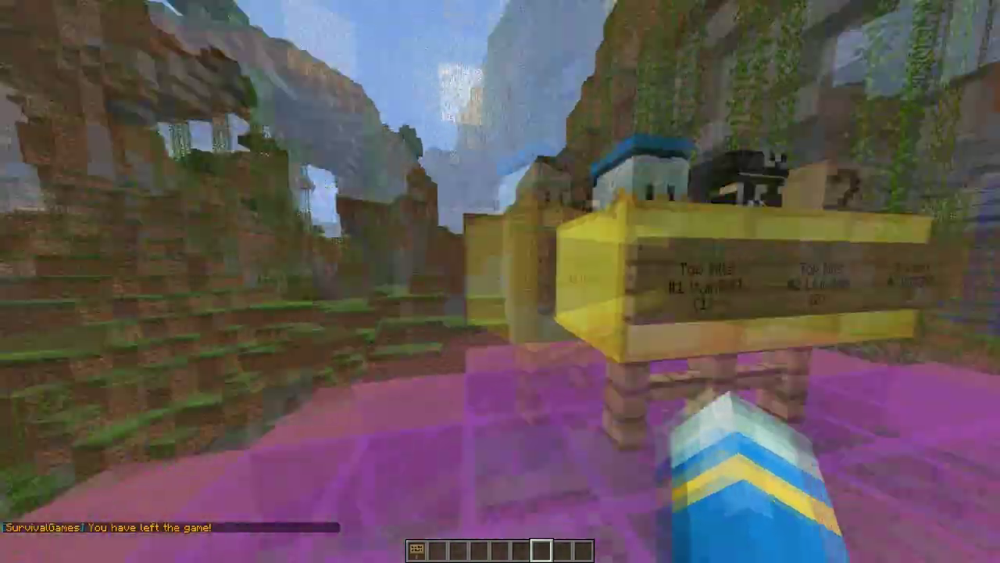
pyautogui.press('w')
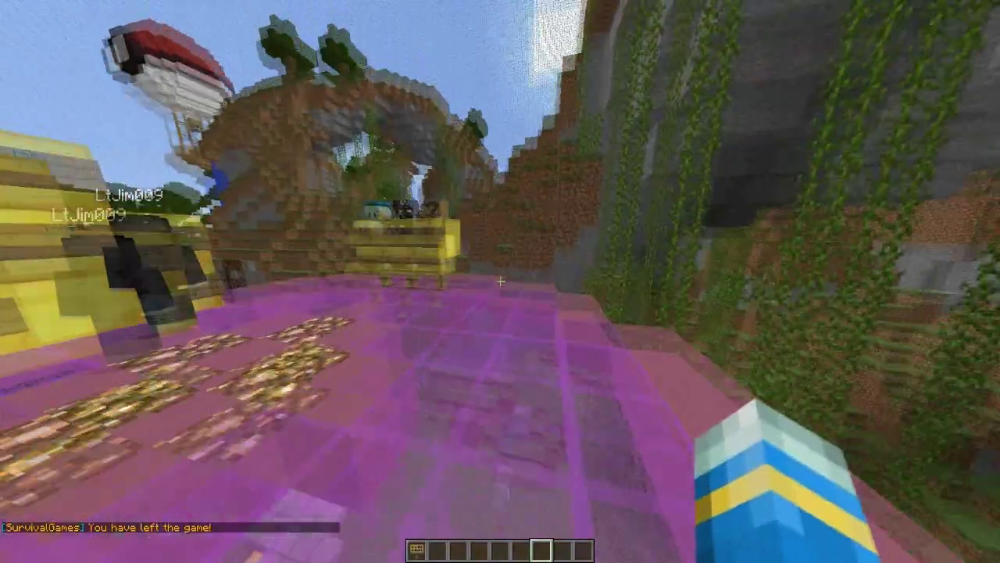
pyautogui.press('w')
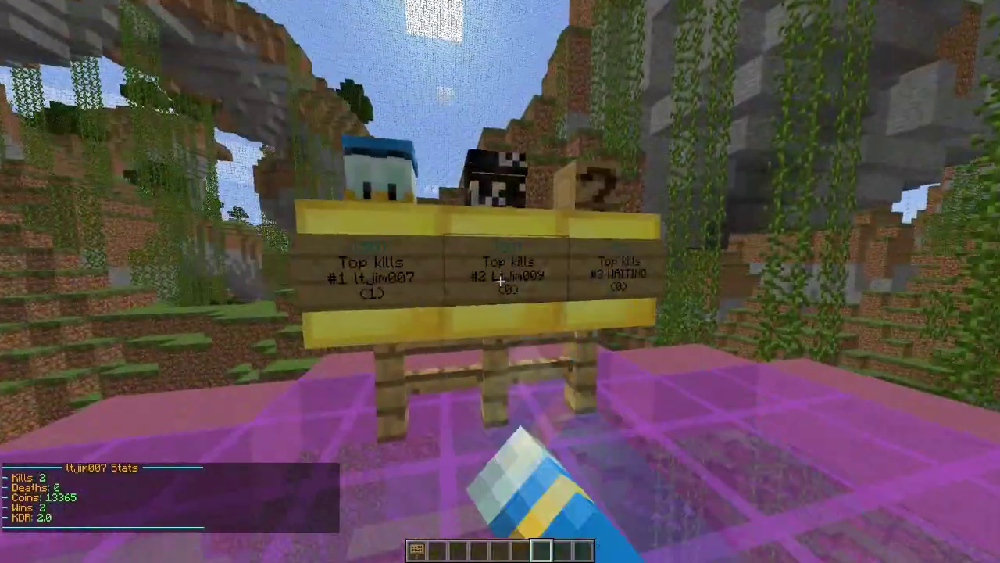
pyautogui.click(501, 282)
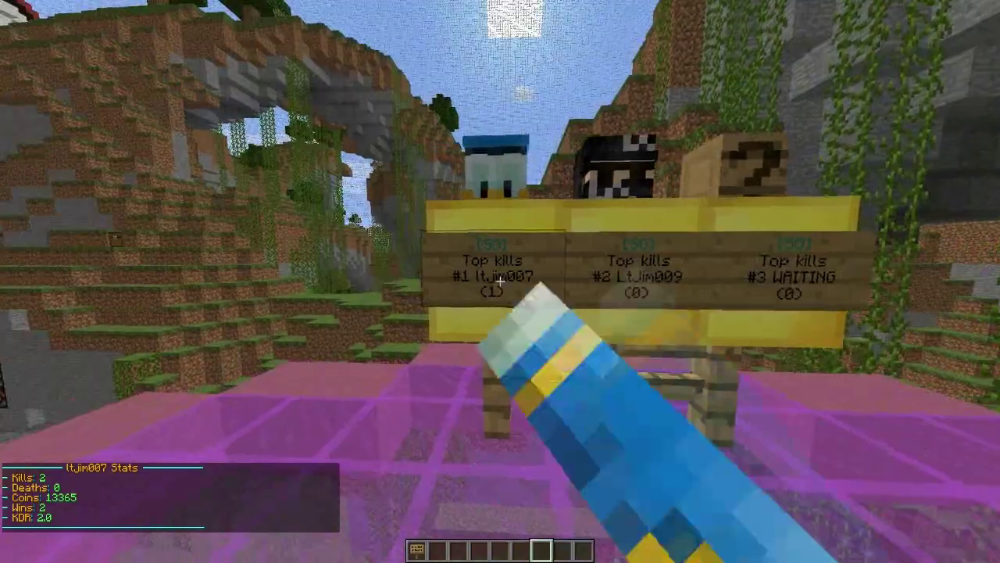
pyautogui.press('w')
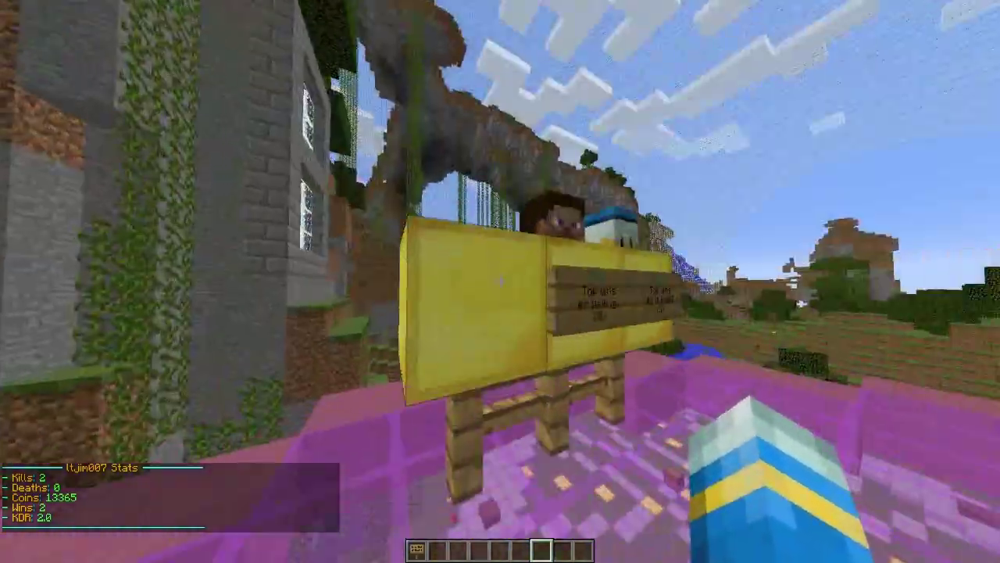
pyautogui.press('w')
pyautogui.click(501, 281)
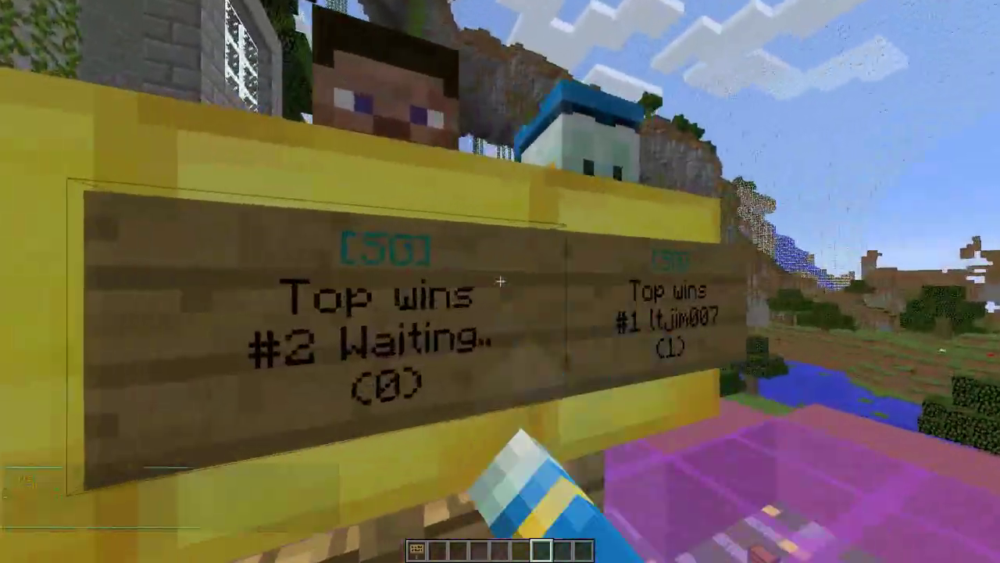
pyautogui.click(501, 281)
pyautogui.press('s')
pyautogui.scroll(1, 501, 282)
pyautogui.scroll(4, 501, 282)
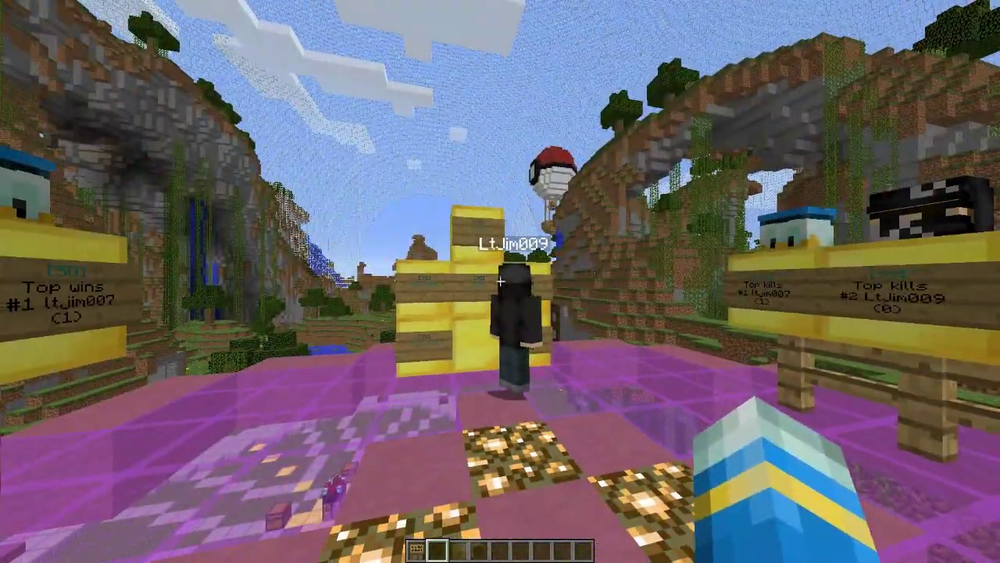
pyautogui.press('w')
pyautogui.press('w')
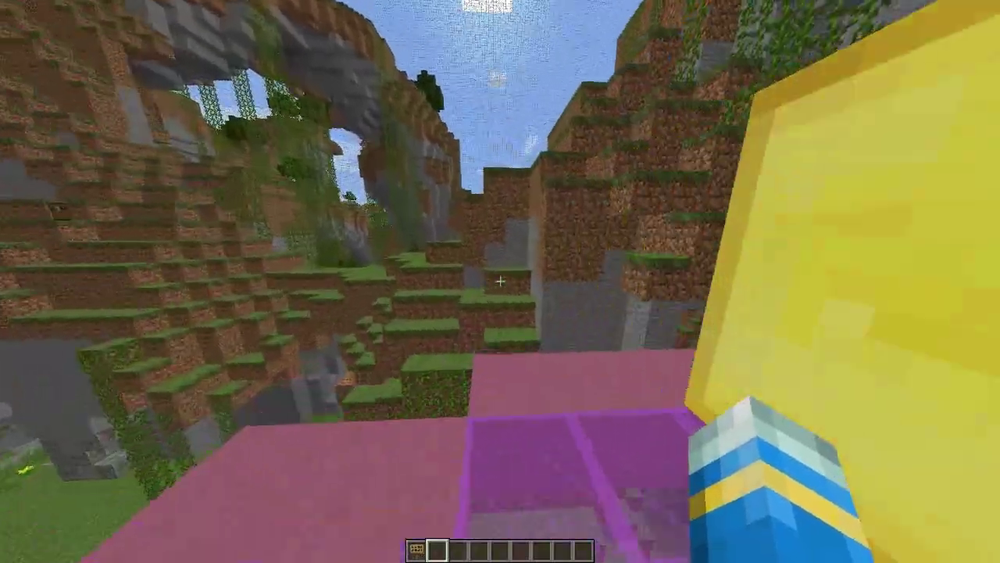
pyautogui.press('w')
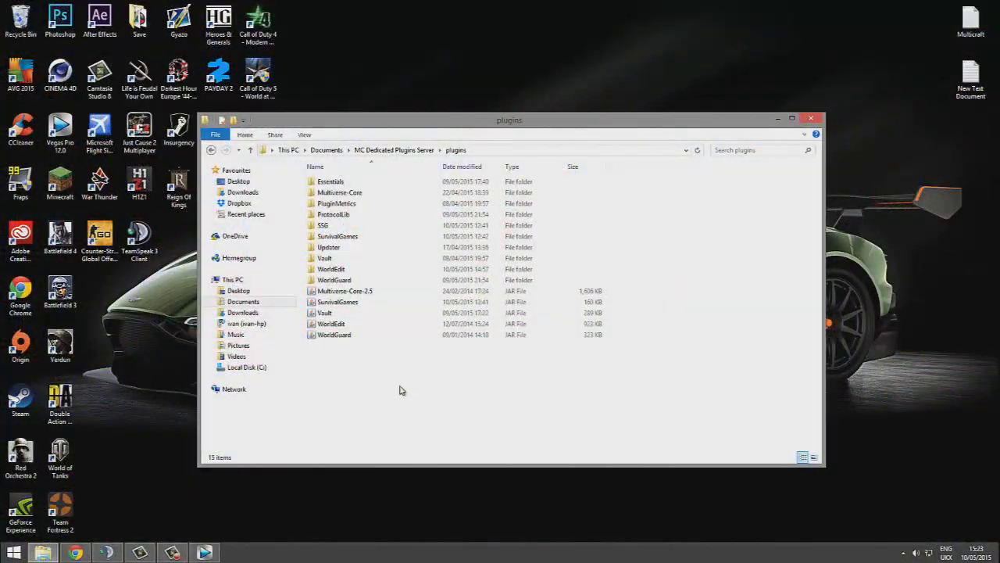
# Switch to File Explorer and open the SurvivalGames folder inside the server's plugins folder to show its configuration files.
pyautogui.click(369, 240)
pyautogui.doubleClick(370, 238)
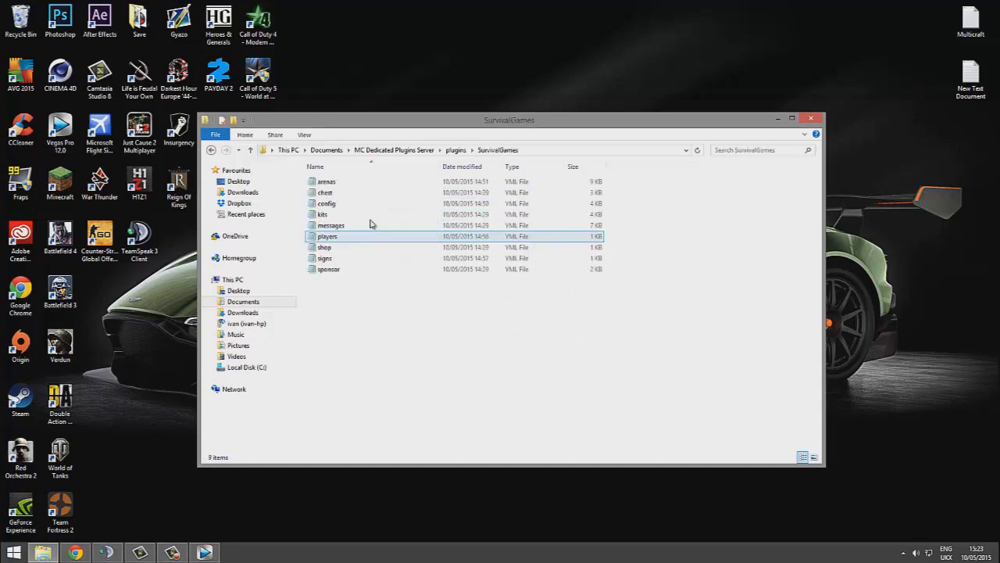
pyautogui.moveTo(384, 299); pyautogui.dragTo(373, 172)
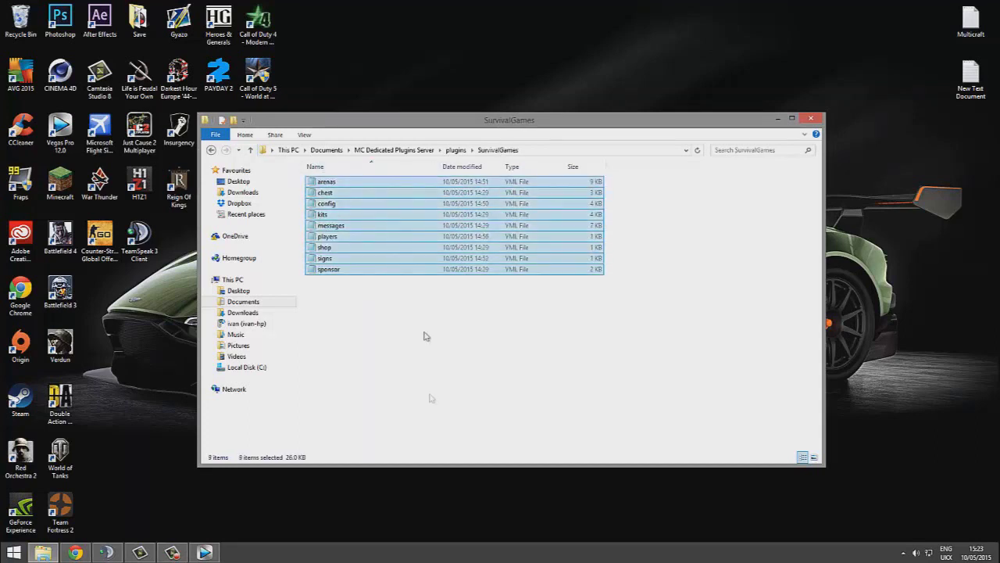
pyautogui.moveTo(433, 393); pyautogui.dragTo(410, 195)
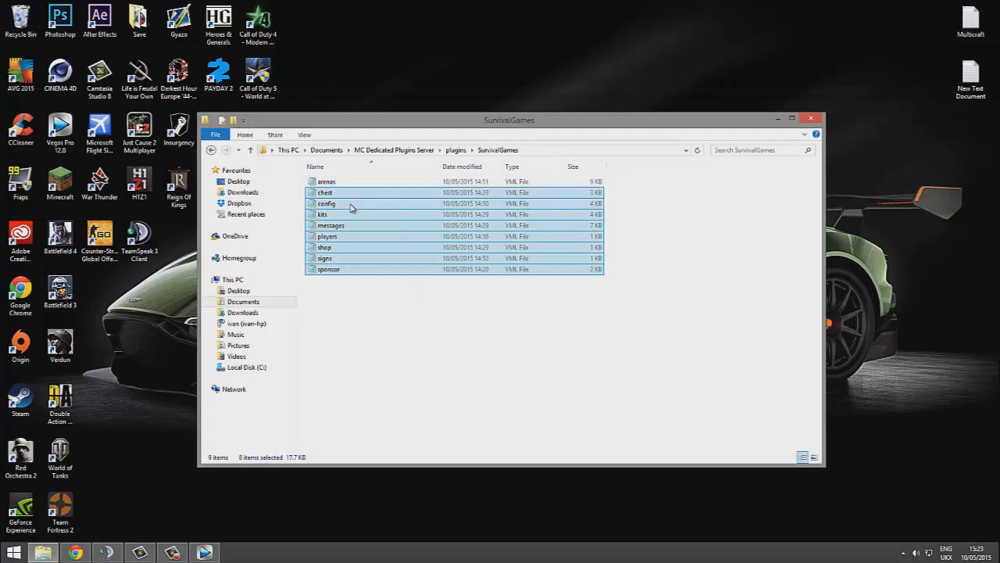
# Open the arenas YML file in Notepad++ and skim its spawnpoint, deathmatch and chest entries.
pyautogui.rightClick(353, 183)
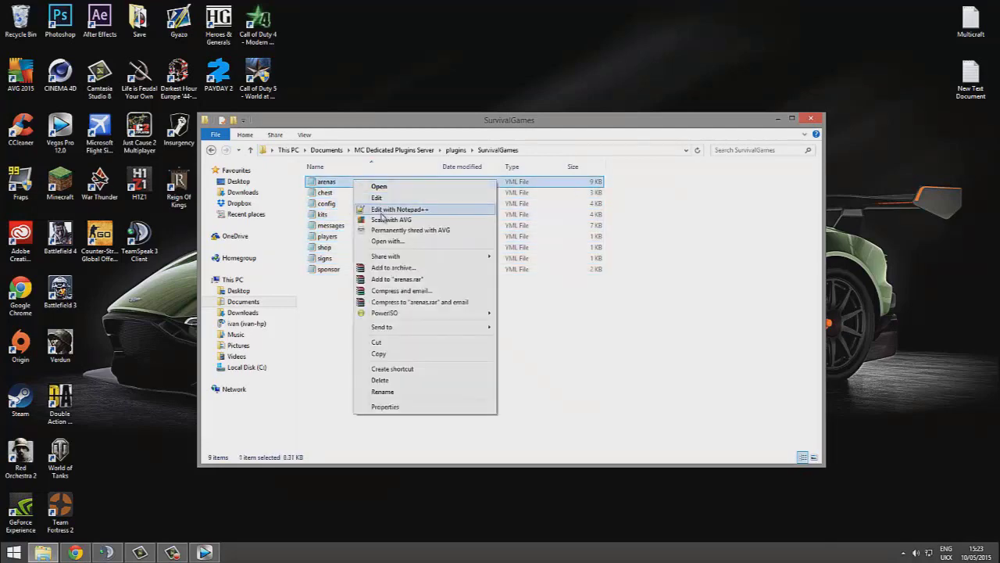
pyautogui.click(383, 210)
pyautogui.scroll(-4, 375, 312)
pyautogui.scroll(-4, 591, 245)
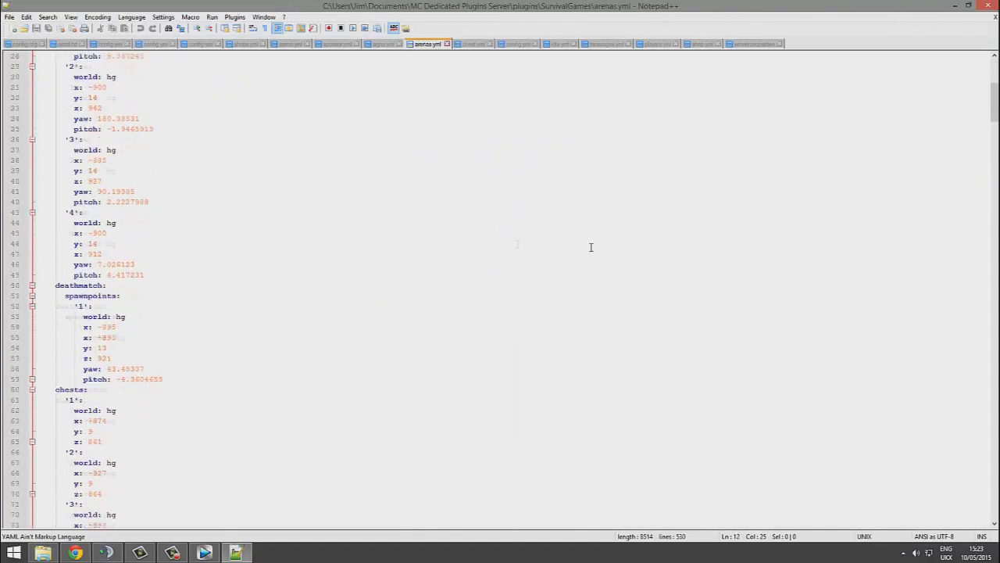
pyautogui.moveTo(994, 109); pyautogui.dragTo(960, 92)
pyautogui.scroll(5, 961, 93)
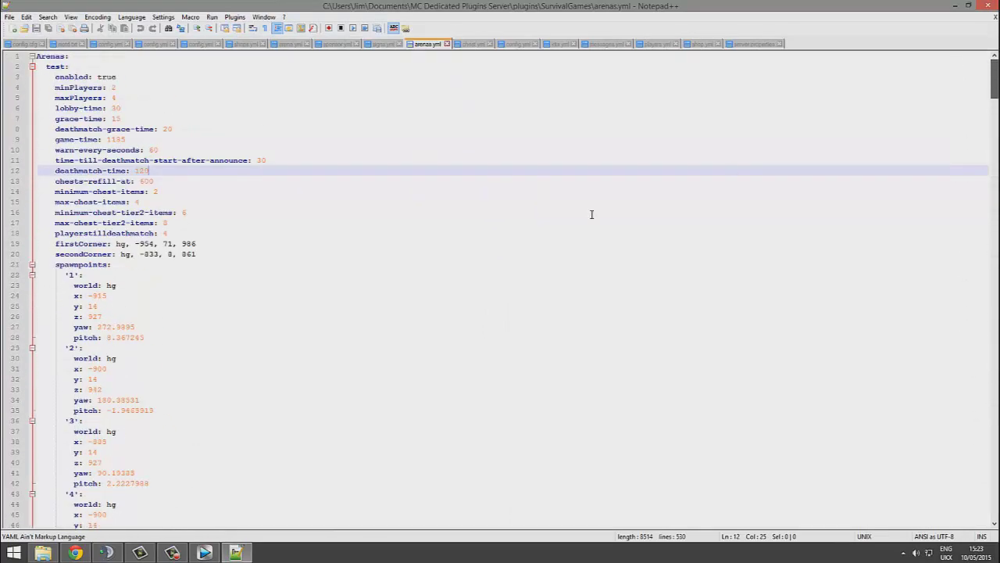
# Examine the test arena's general settings, from enabled and the player limits to the time and chest item values.
pyautogui.moveTo(223, 225); pyautogui.dragTo(4, 77)
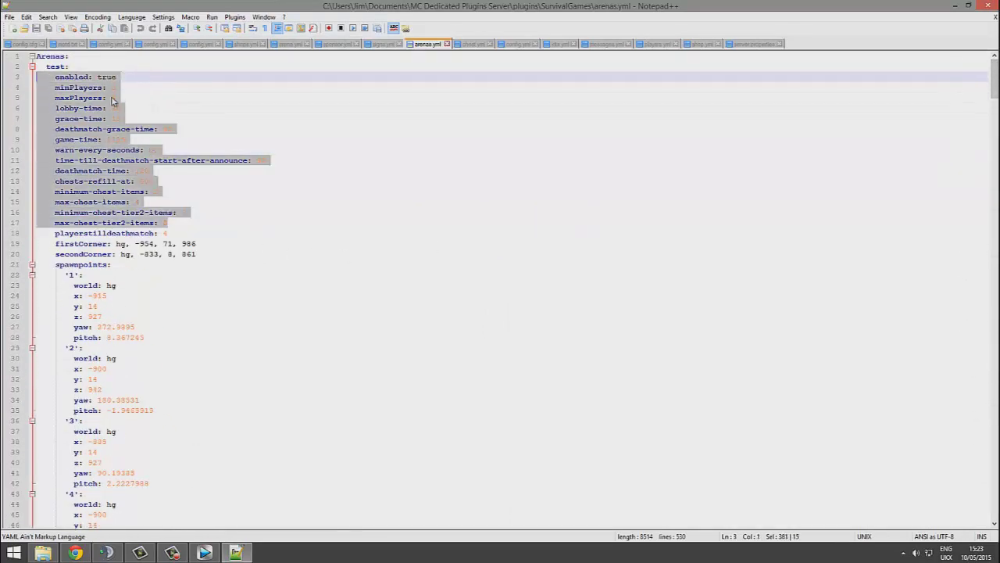
pyautogui.click(159, 104)
pyautogui.click(140, 79)
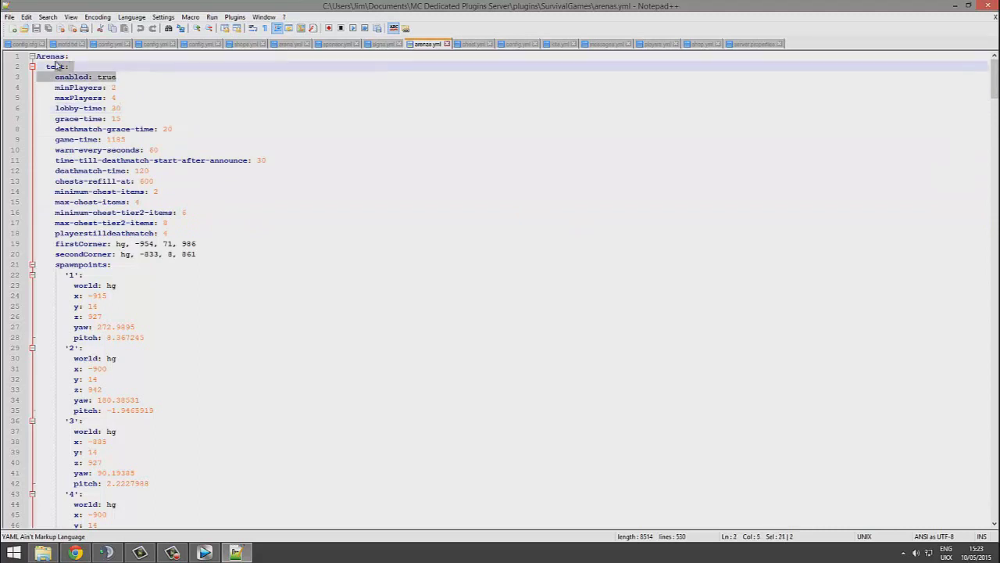
pyautogui.moveTo(326, 205); pyautogui.dragTo(83, 150)
pyautogui.moveTo(201, 139); pyautogui.dragTo(74, 129)
pyautogui.click(258, 141)
pyautogui.scroll(-3, 323, 194)
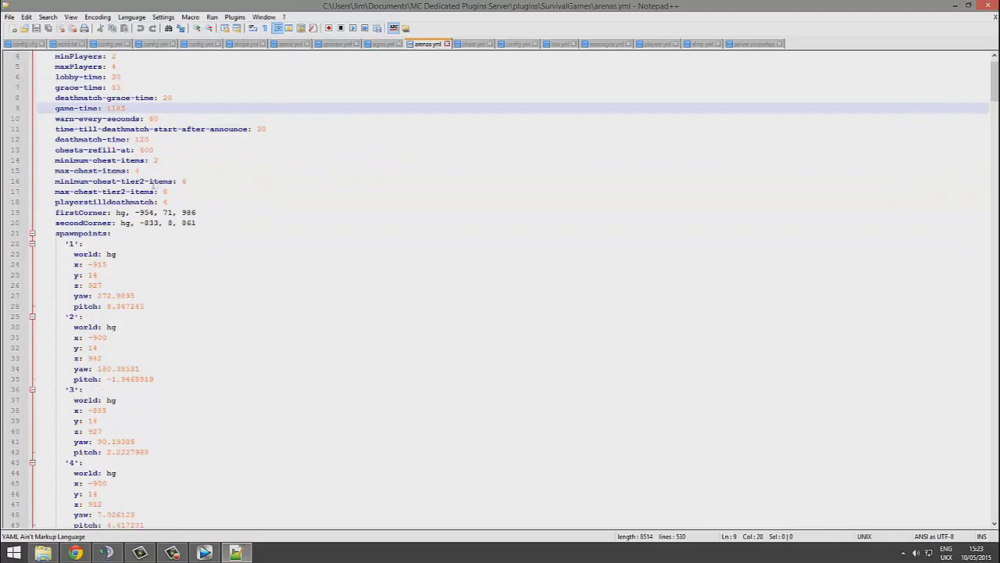
pyautogui.scroll(3, 273, 194)
pyautogui.moveTo(236, 195); pyautogui.dragTo(54, 109)
pyautogui.click(162, 97)
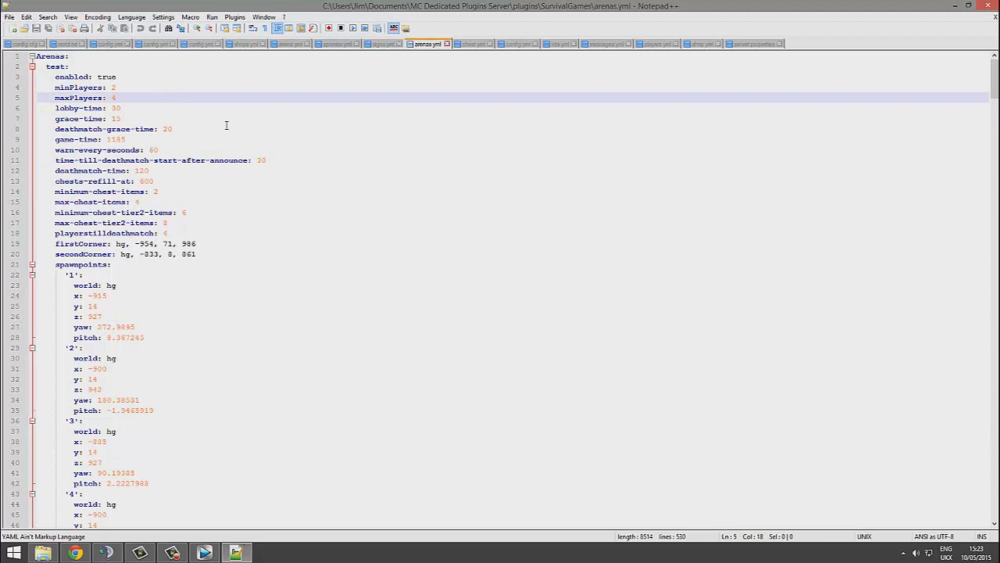
# Review the test arena's time settings and highlight the game-time value.
pyautogui.moveTo(294, 191); pyautogui.dragTo(14, 118)
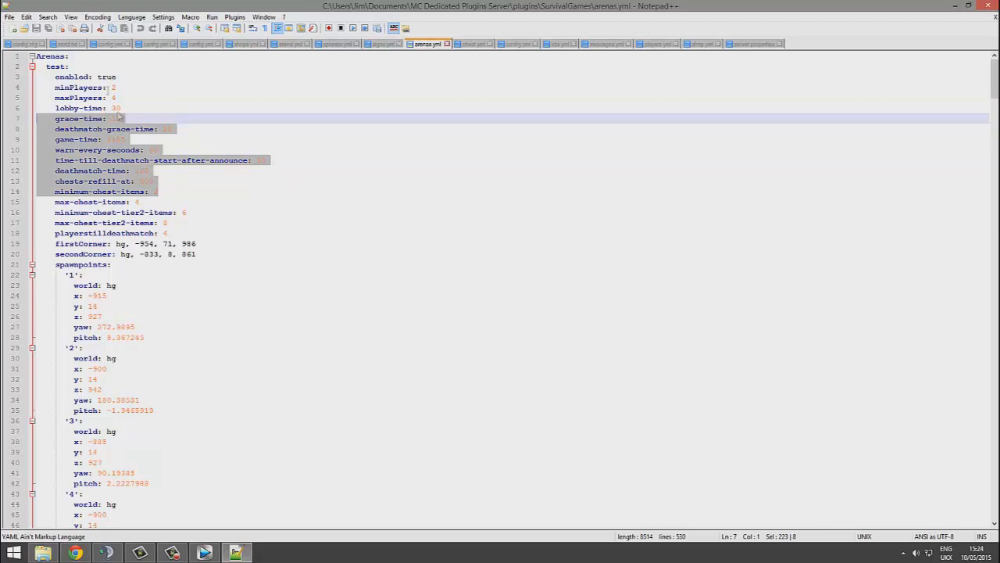
pyautogui.scroll(-3, 223, 174)
pyautogui.scroll(3, 223, 175)
pyautogui.click(146, 113)
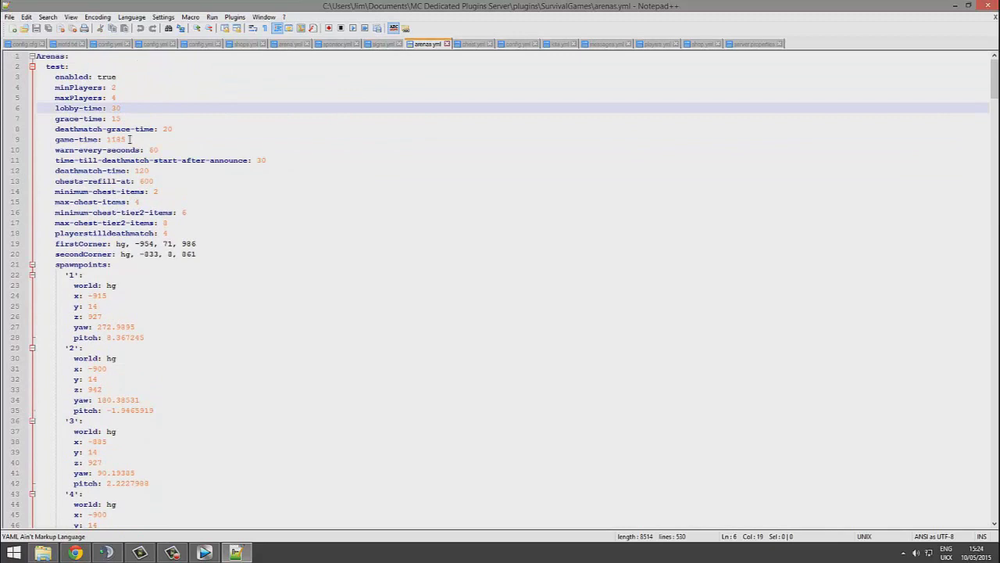
pyautogui.moveTo(130, 139); pyautogui.dragTo(106, 139)
pyautogui.doubleClick(109, 140)
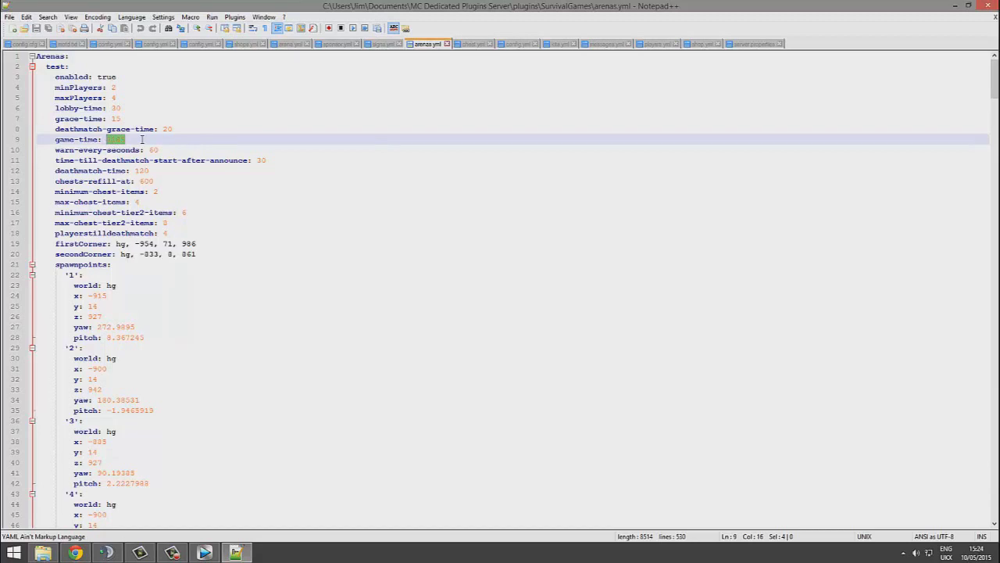
# Set the test arena's game-time to 400, save arenas.yml and close the editor.
pyautogui.write('20')
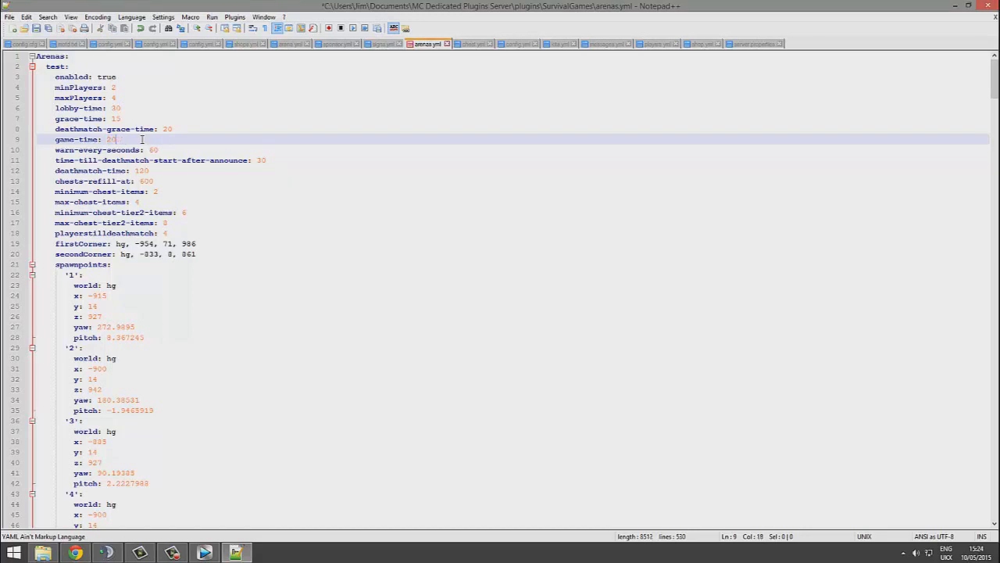
pyautogui.write('0')
pyautogui.hotkey('ctrl', 's')
pyautogui.hotkey('ctrl', 'a')
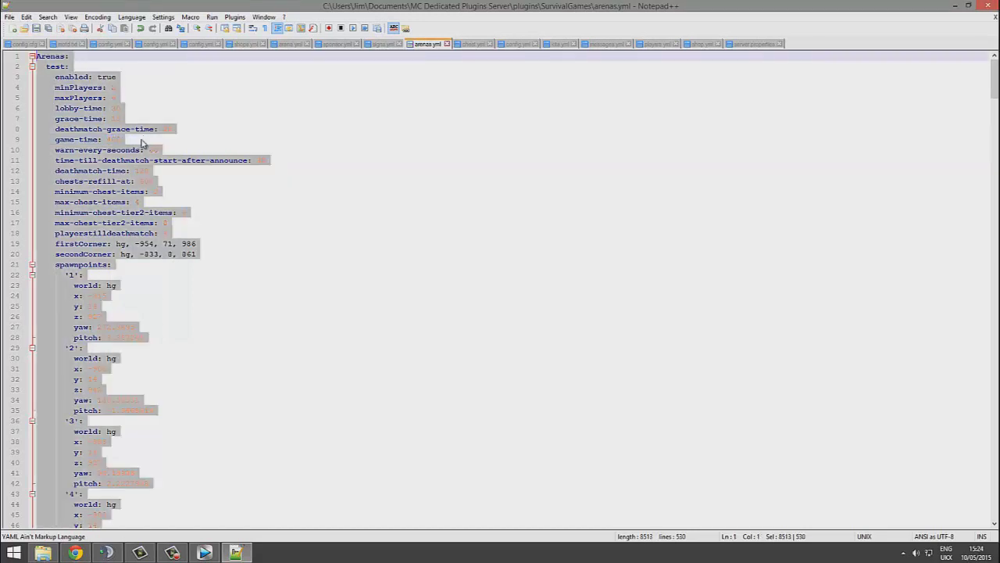
pyautogui.click(142, 142)
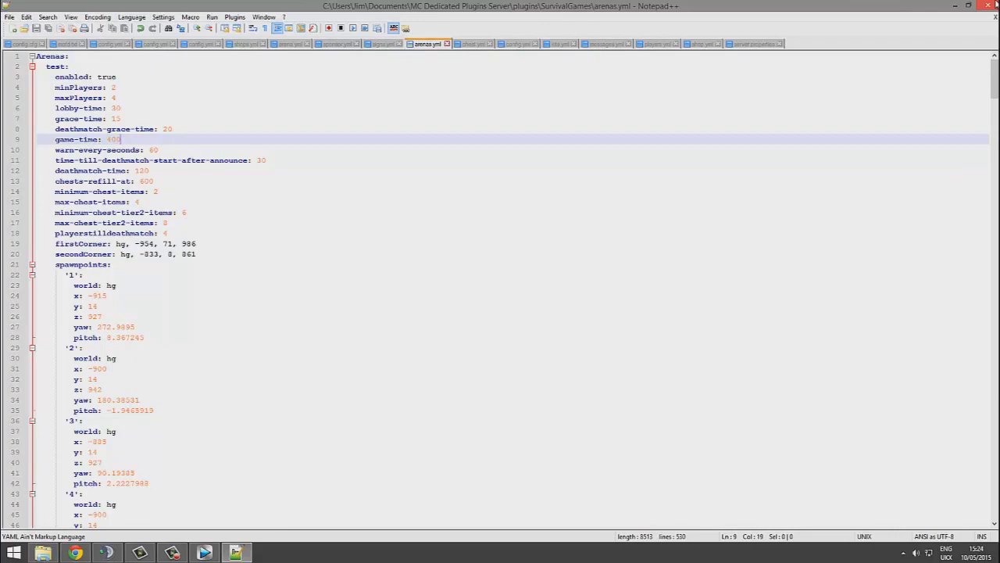
pyautogui.click(995, 5)
# Open the chest YML file in Notepad++ and highlight the items listed under Carepackage.
pyautogui.rightClick(350, 198)
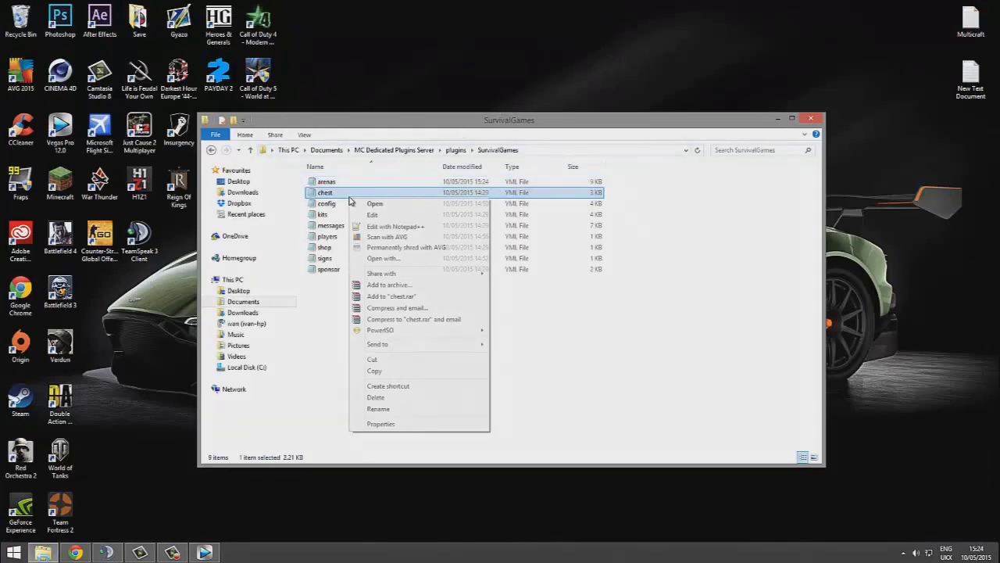
pyautogui.click(383, 226)
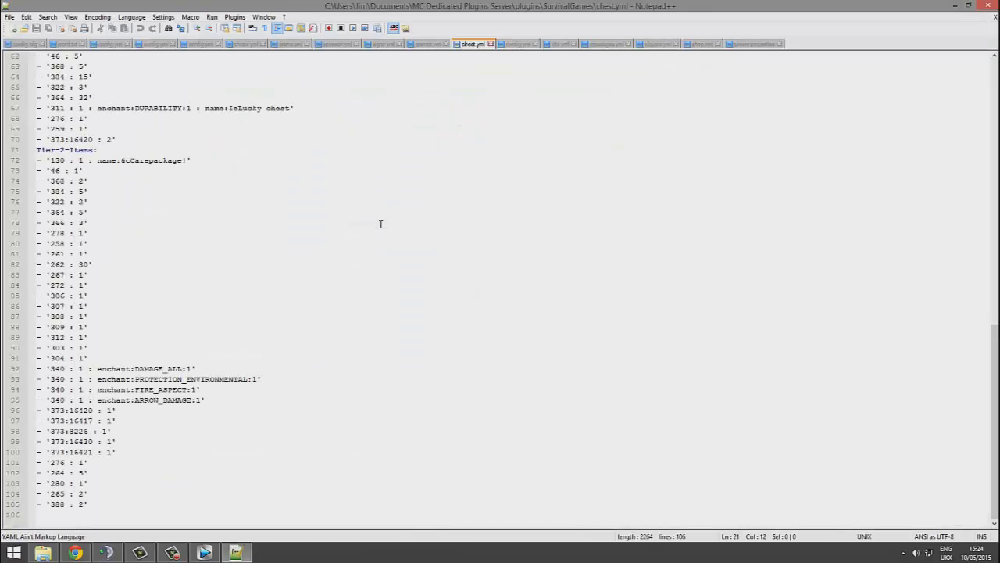
pyautogui.moveTo(995, 441); pyautogui.dragTo(996, 308)
pyautogui.scroll(2, 302, 482)
pyautogui.scroll(-2, 196, 470)
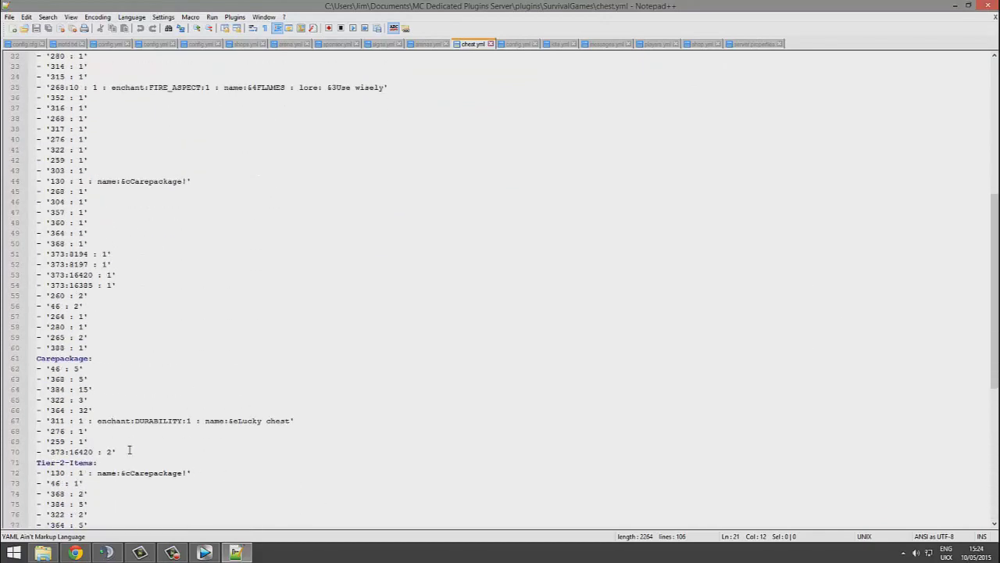
pyautogui.moveTo(130, 450); pyautogui.dragTo(36, 368)
# Examine the regular Items list and the Tier-2-Items list, highlighting a range of entries in each.
pyautogui.scroll(5, 156, 407)
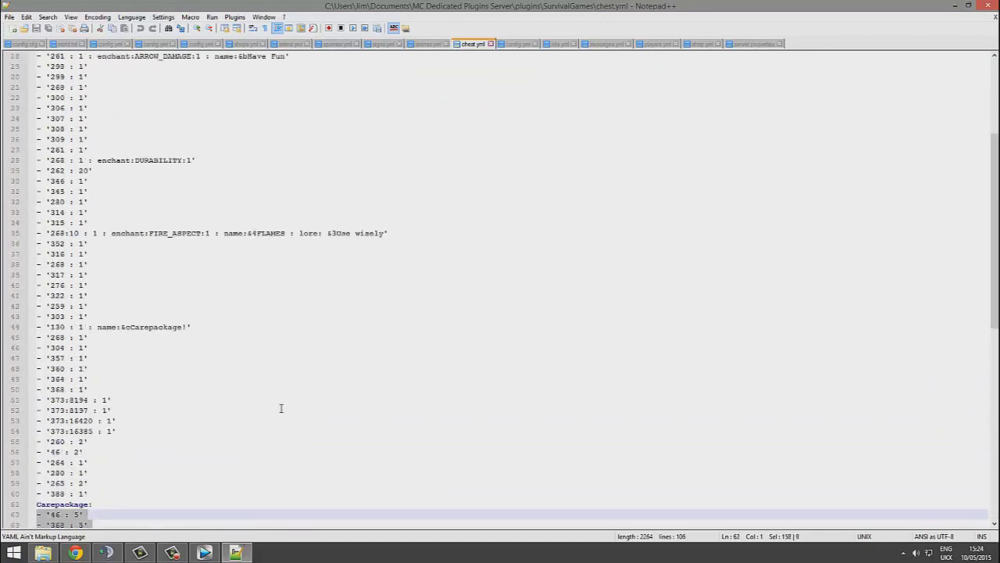
pyautogui.scroll(2, 281, 408)
pyautogui.moveTo(281, 408); pyautogui.dragTo(57, 211)
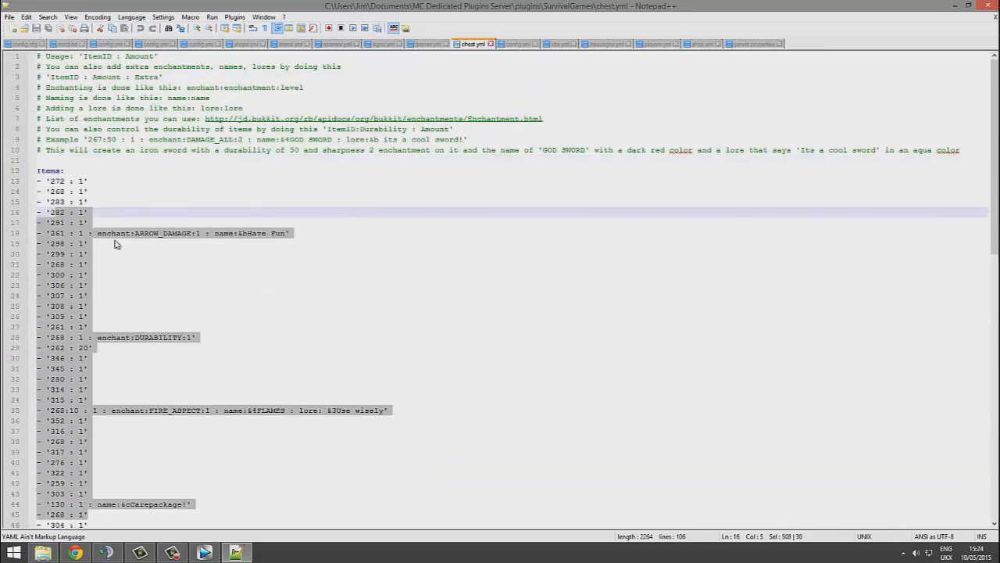
pyautogui.scroll(-5, 147, 228)
pyautogui.click(165, 212)
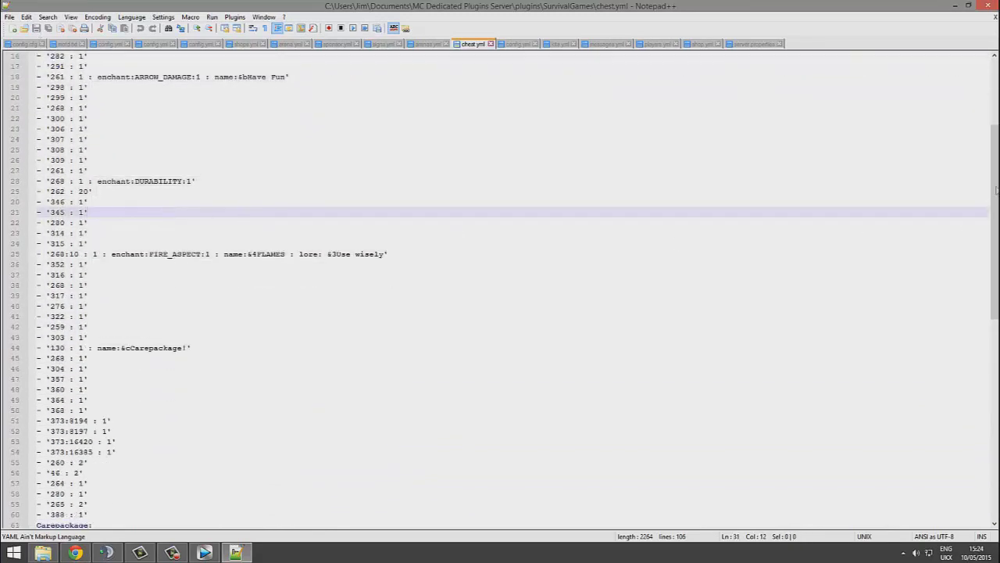
pyautogui.scroll(-15, 968, 264)
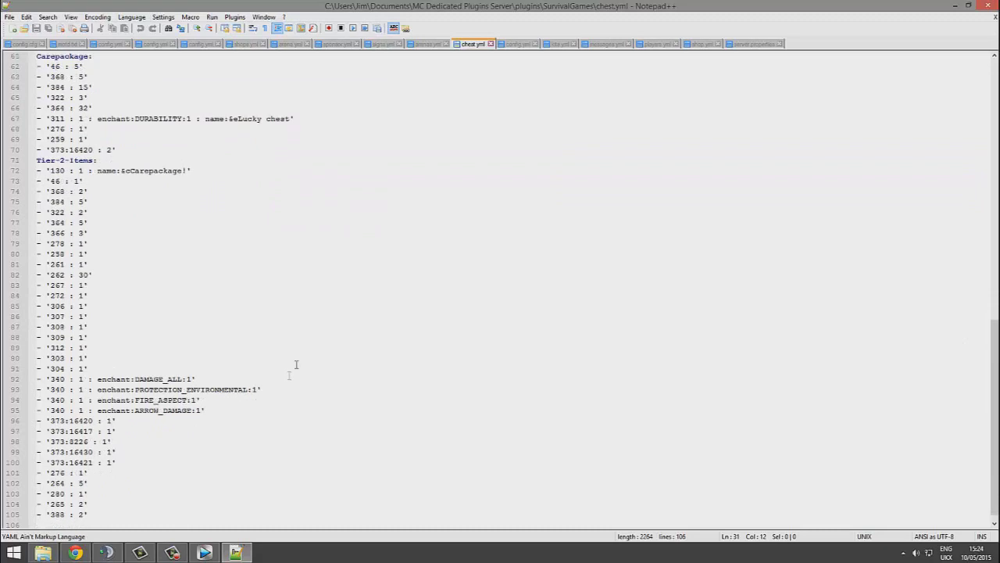
pyautogui.moveTo(296, 364); pyautogui.dragTo(46, 233)
pyautogui.scroll(12, 221, 239)
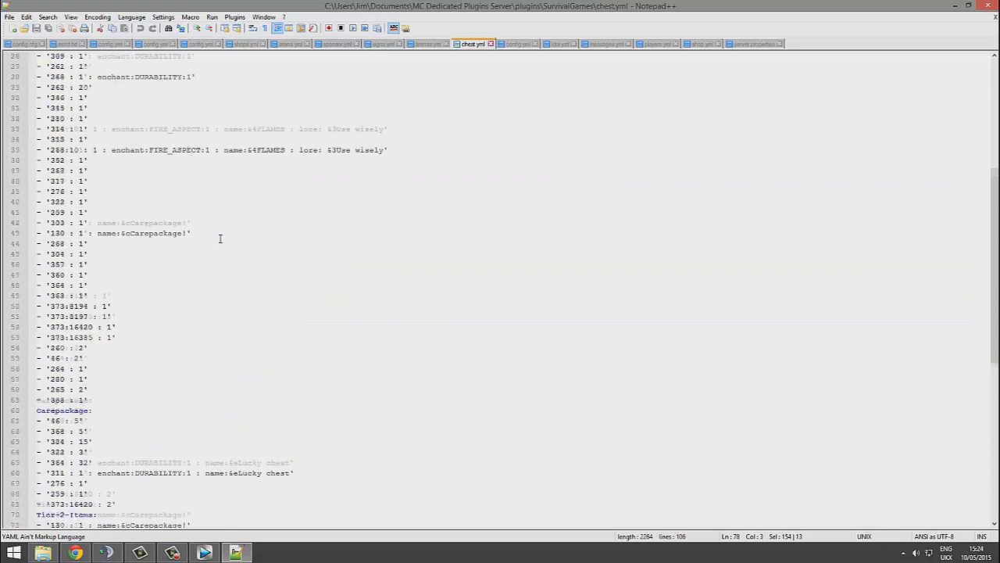
pyautogui.scroll(8, 219, 238)
# Start a new chest entry '267 : 1 : in the Items list, between the plain 268 and 300 entries.
pyautogui.click(194, 265)
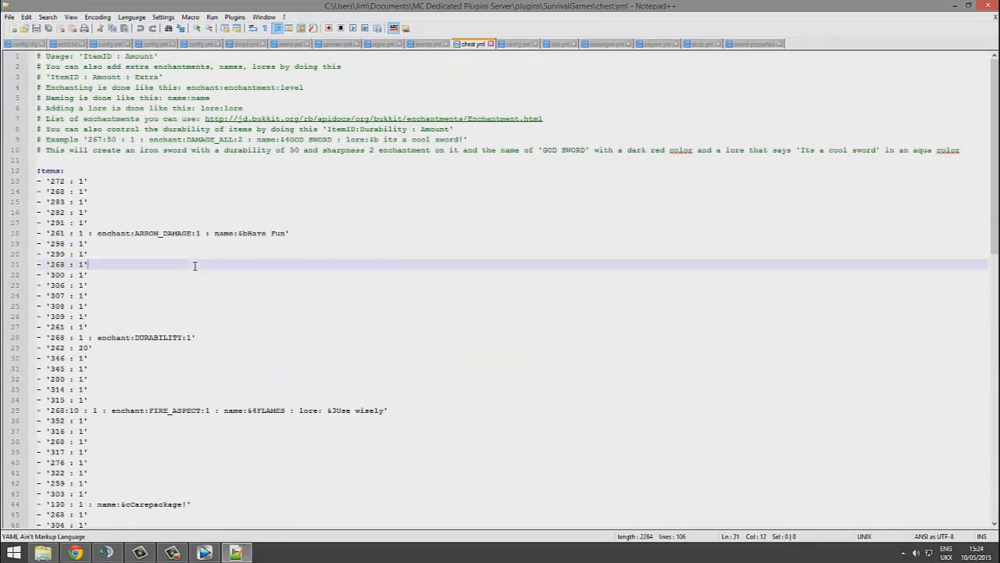
pyautogui.moveTo(133, 274); pyautogui.dragTo(79, 275)
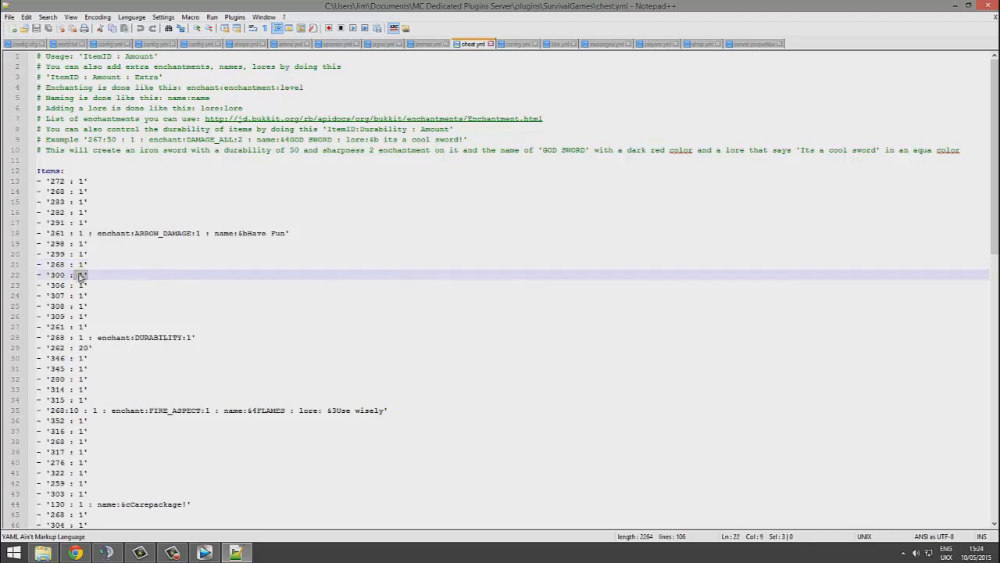
pyautogui.click(98, 264)
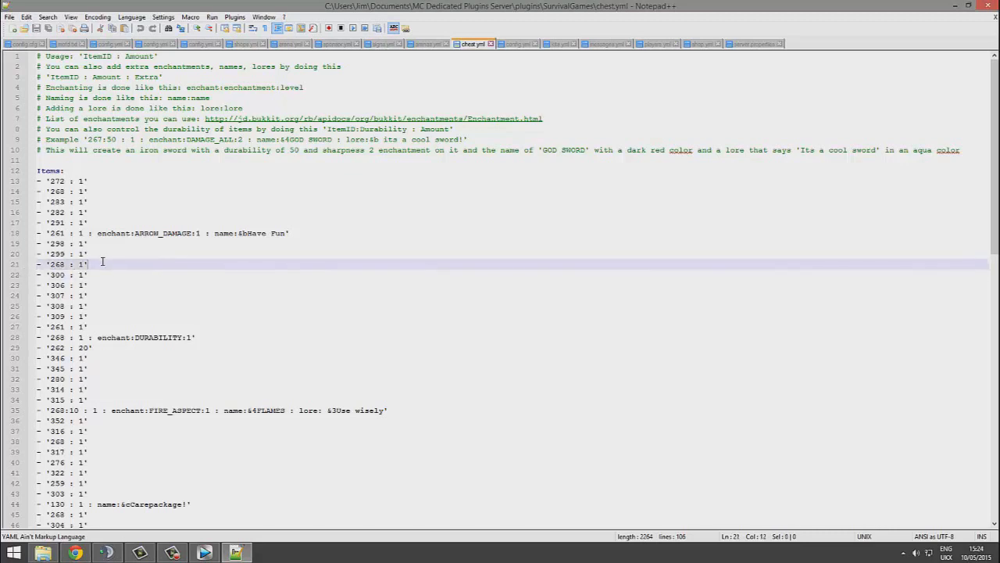
pyautogui.press('Return')
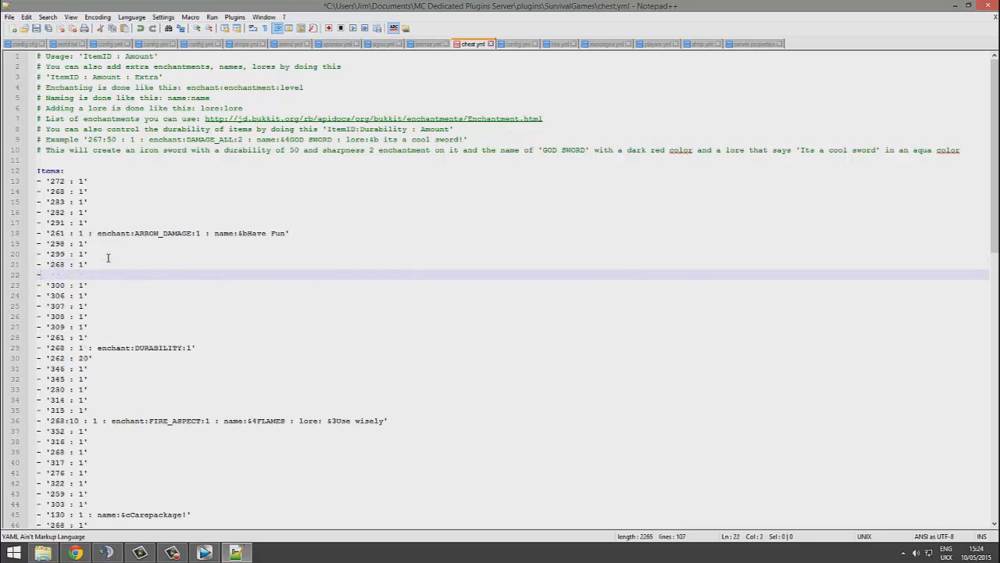
pyautogui.write("- '26")
pyautogui.write('7 : 1 :')
# Add enchant:DAMAGE_ALL:4 to the new 267 entry, following the example in the header comments.
pyautogui.moveTo(139, 139); pyautogui.dragTo(304, 139)
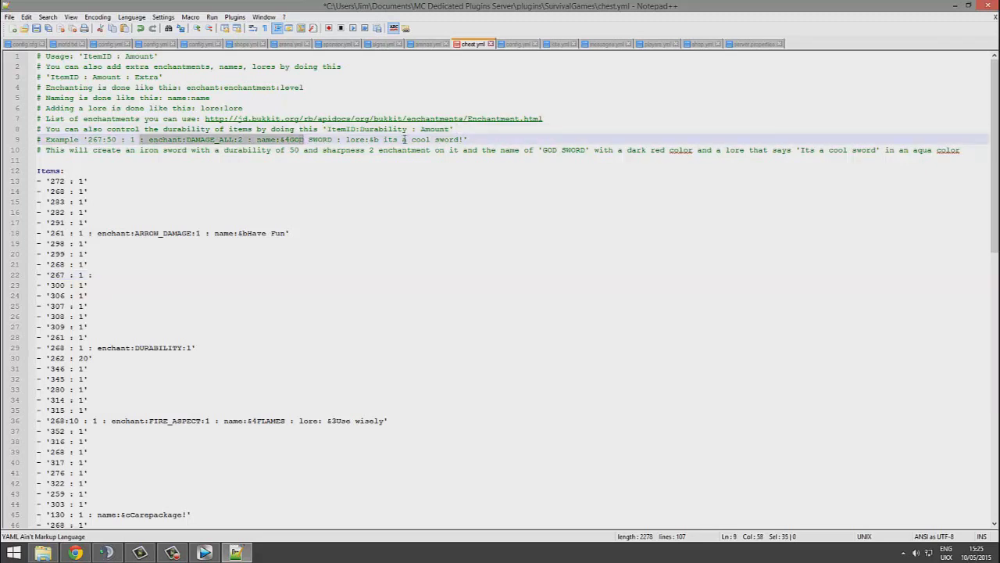
pyautogui.click(133, 255)
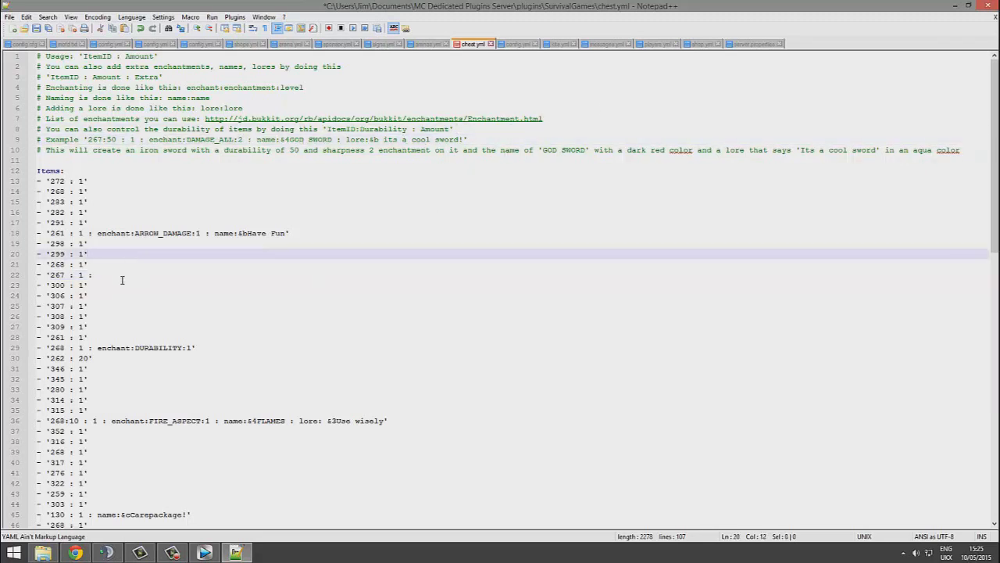
pyautogui.click(121, 275)
pyautogui.write('en')
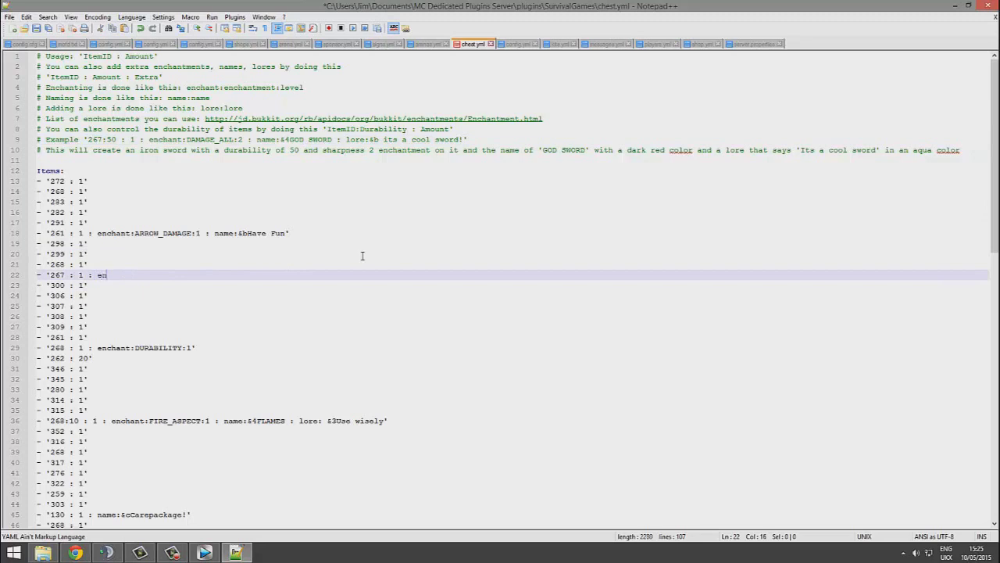
pyautogui.write('chant')
pyautogui.write(':DAMAGE_AL;')
pyautogui.click(240, 141)
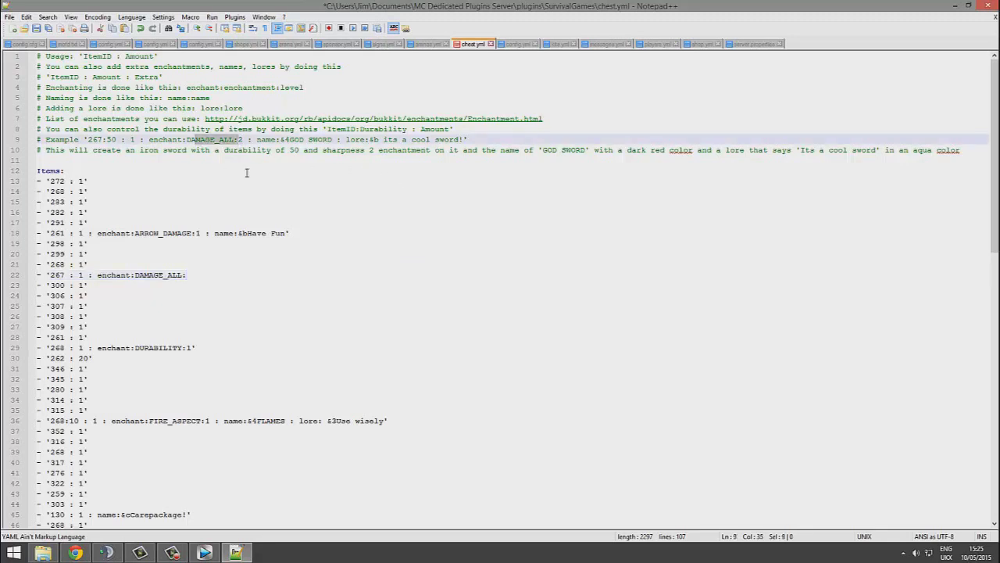
pyautogui.click(247, 172)
pyautogui.click(217, 273)
pyautogui.write('&')
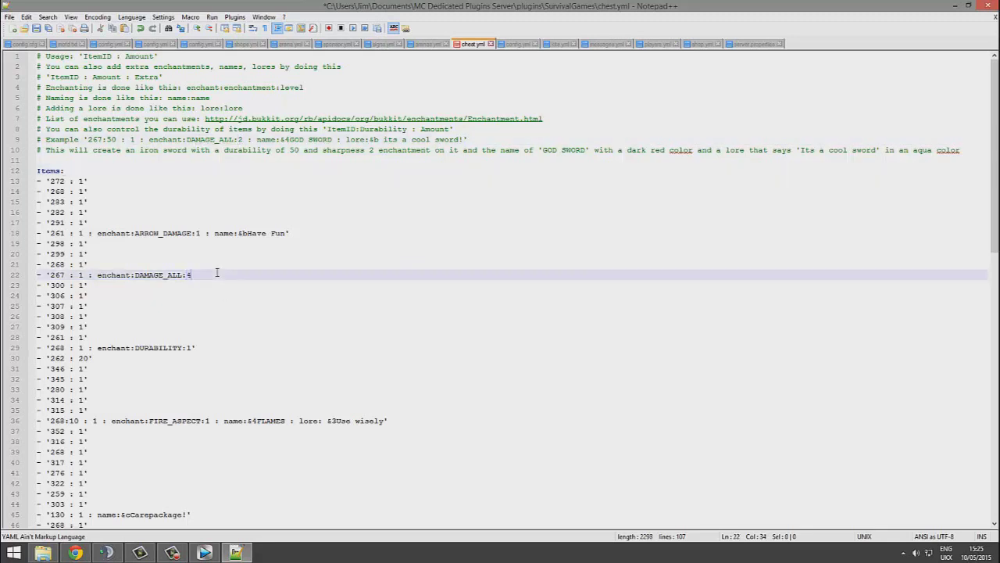
# Append : name:&a&lCustomSword to the new 267 entry, without a space in the sword's name.
pyautogui.hotkey('ctrl', 's')
pyautogui.write(': name:&a&lCyu')
pyautogui.press('BackSpace')
pyautogui.write('ustom Sword')
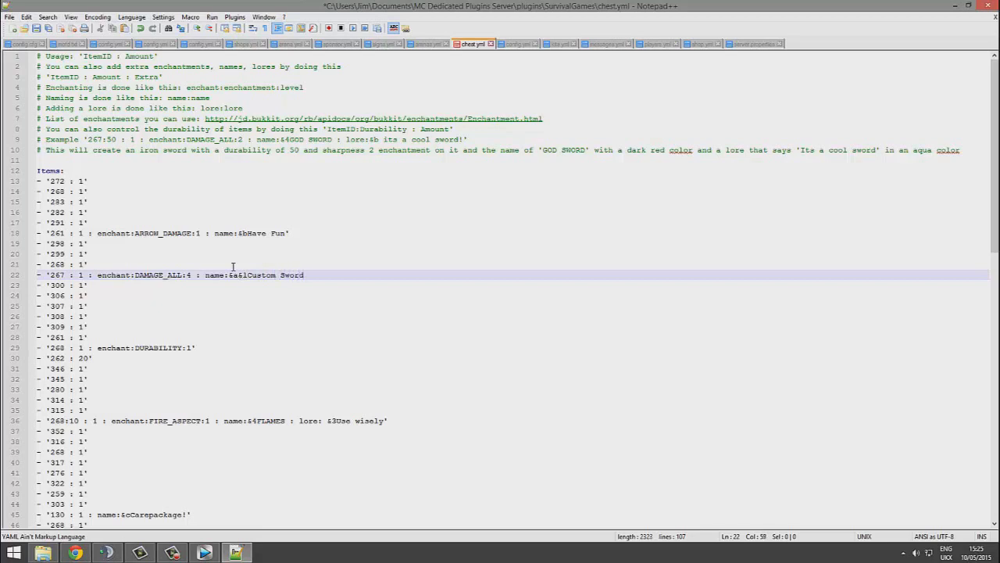
pyautogui.click(280, 277)
pyautogui.press('BackSpace')
# Append : lore:&cCustomsword to the 267 entry and end the line with a single quote.
pyautogui.click(299, 275)
pyautogui.press('Right')
pyautogui.write(': kl')
pyautogui.write('lor')
pyautogui.write('tomsword')
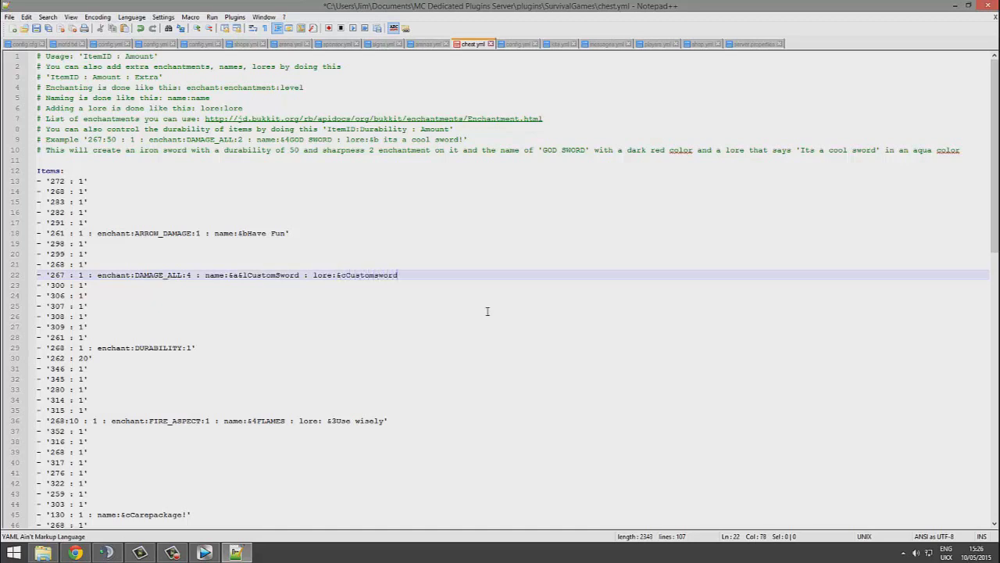
pyautogui.hotkey('ctrl', 's')
pyautogui.write("'")
pyautogui.write("'")
# Examine the durability suffix in the 268:10 FLAMES entry and compare it with the sword example in the header comments.
pyautogui.click(71, 421)
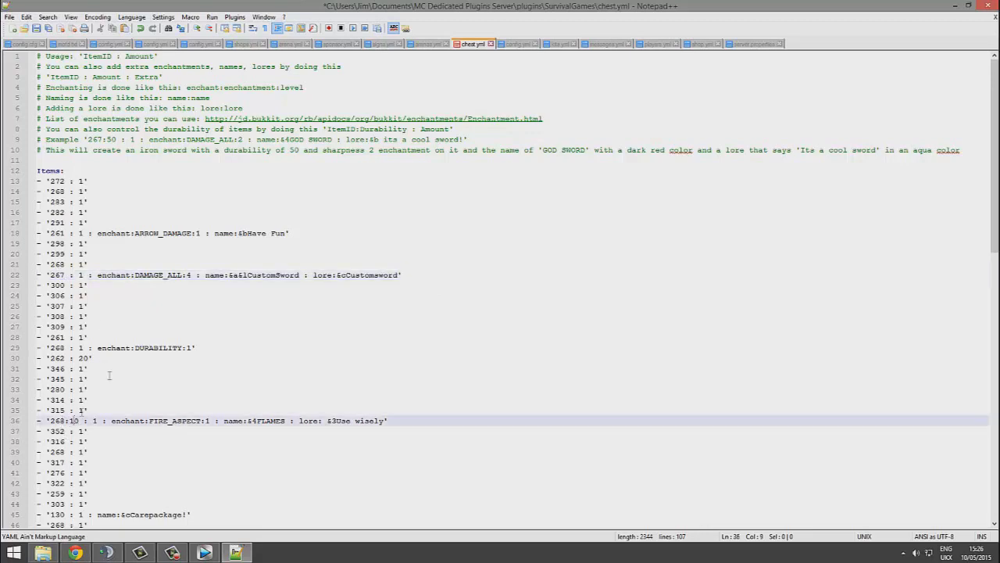
pyautogui.moveTo(225, 150); pyautogui.dragTo(287, 140)
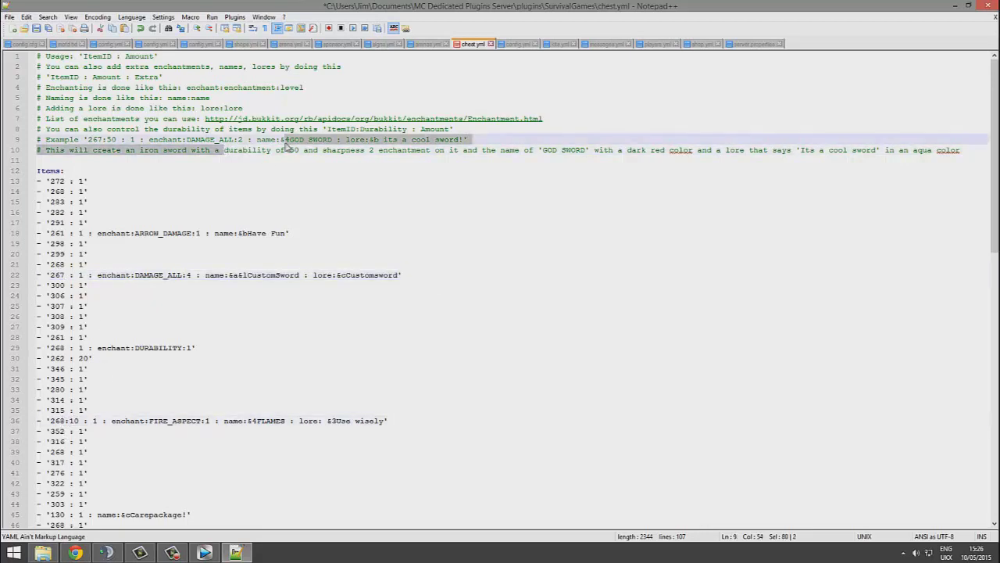
pyautogui.click(107, 419)
pyautogui.scroll(-1, 101, 383)
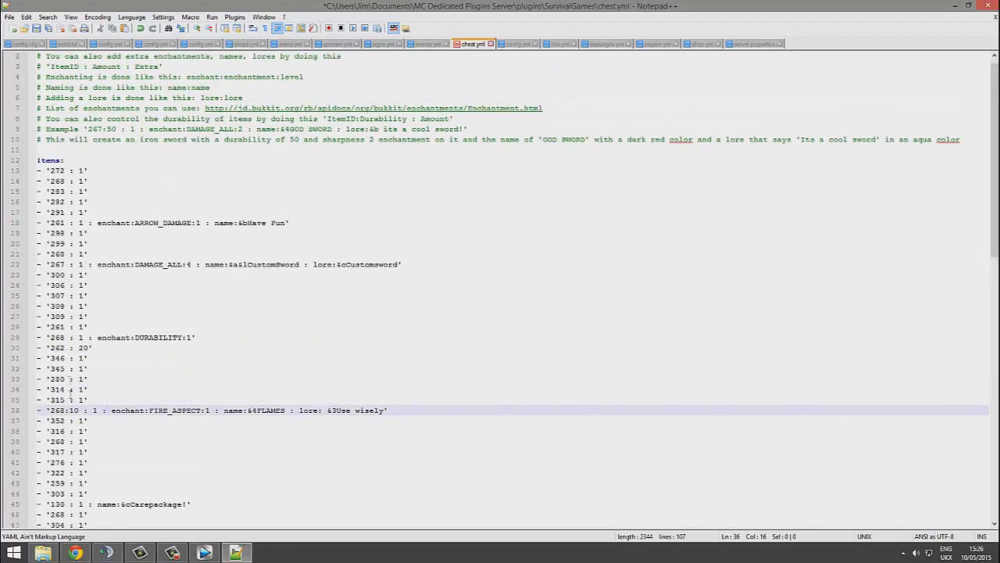
pyautogui.moveTo(78, 411); pyautogui.dragTo(44, 410)
pyautogui.click(233, 380)
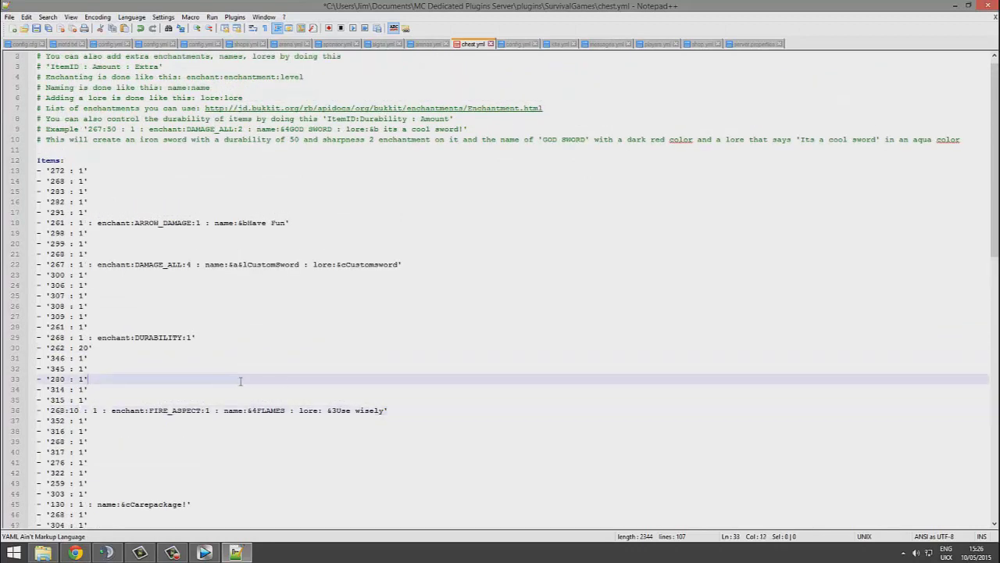
pyautogui.scroll(-3, 420, 374)
pyautogui.scroll(-5, 421, 374)
pyautogui.scroll(7, 411, 337)
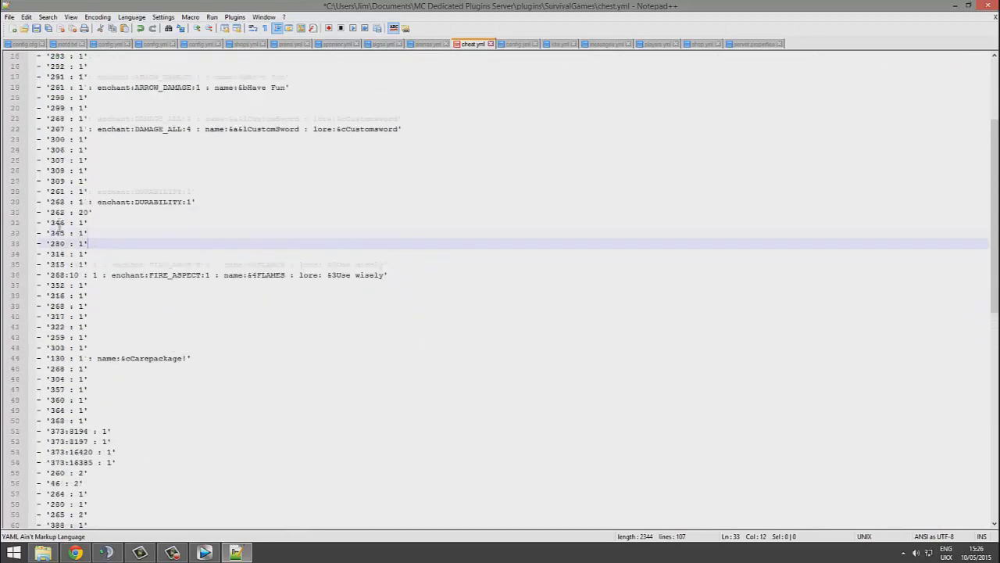
# Try a durability value of 4 after the custom sword's item ID 267, and remove it again.
pyautogui.click(68, 265)
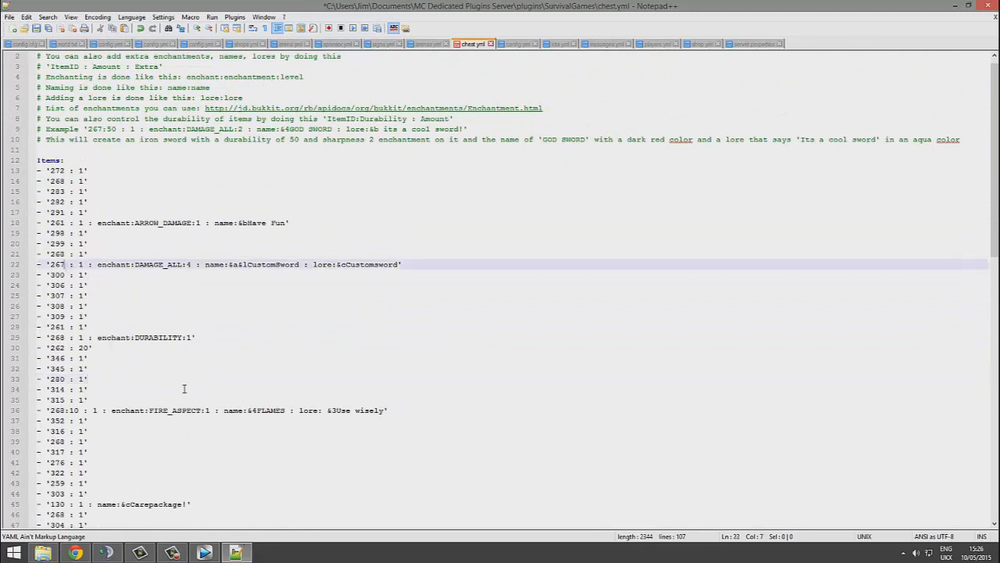
pyautogui.write(':1')
pyautogui.press('BackSpace')
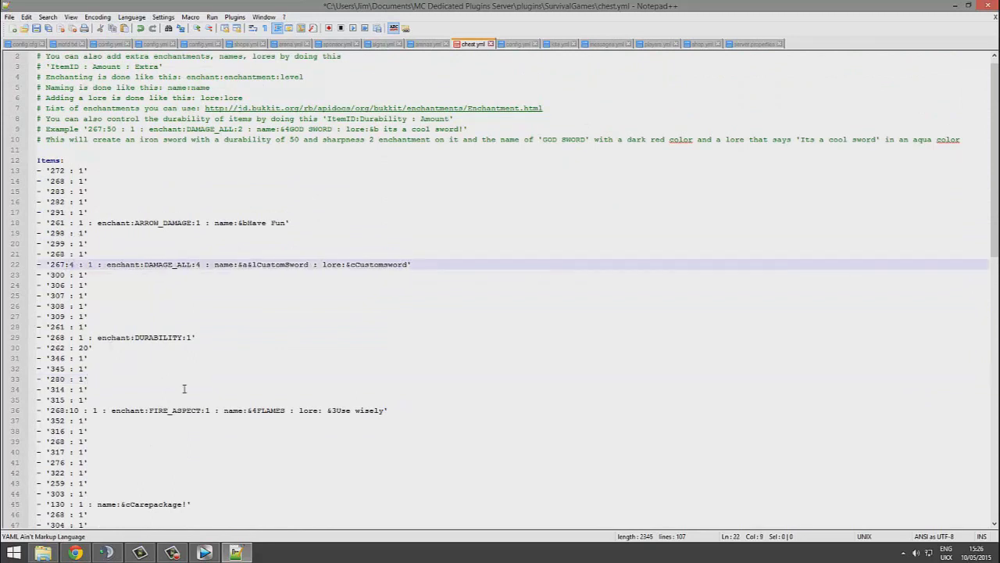
pyautogui.press('BackSpace')
# Save chest.yml, skim through its item lists once more and close the editor.
pyautogui.hotkey('ctrl', 's')
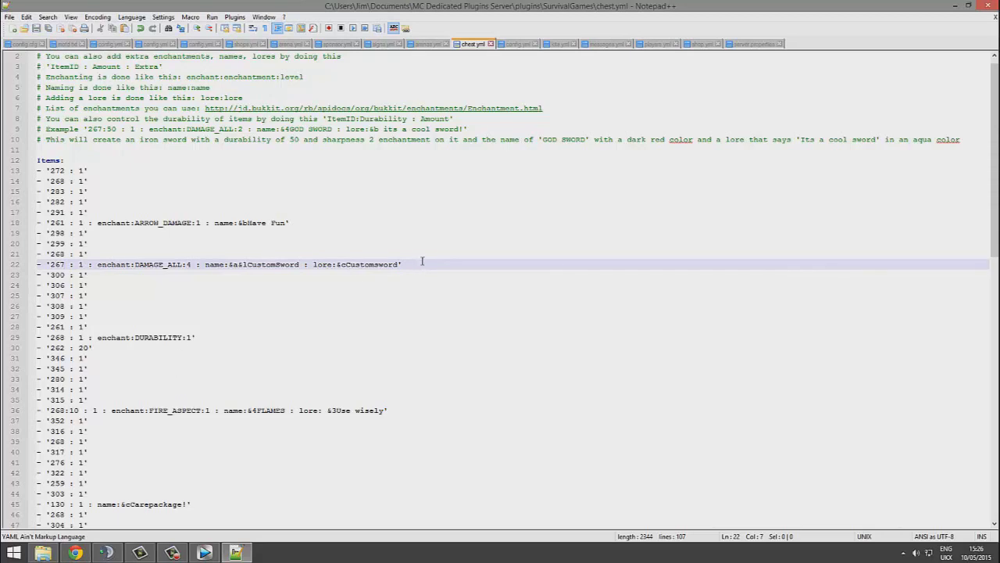
pyautogui.scroll(-8, 422, 261)
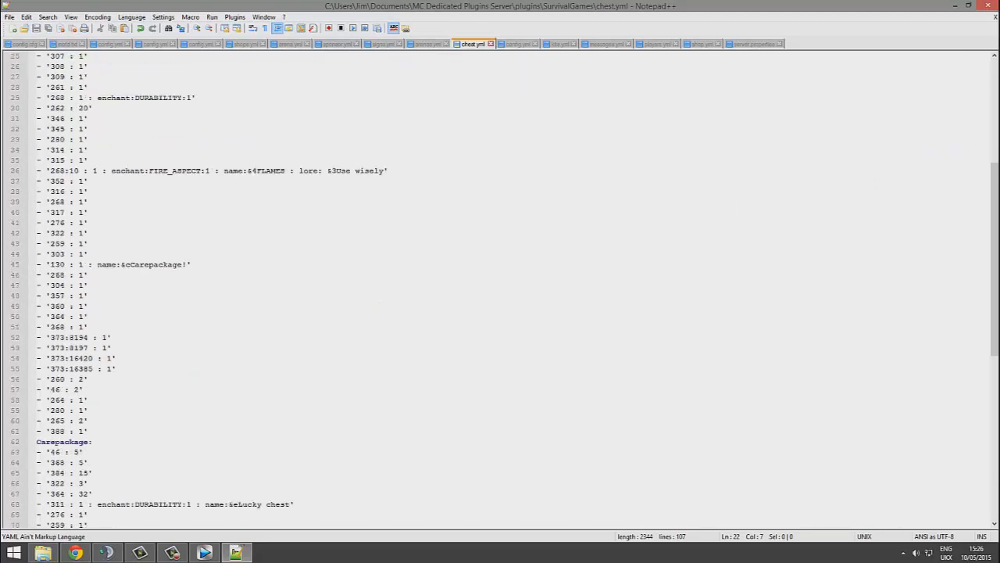
pyautogui.moveTo(995, 193); pyautogui.dragTo(994, 91)
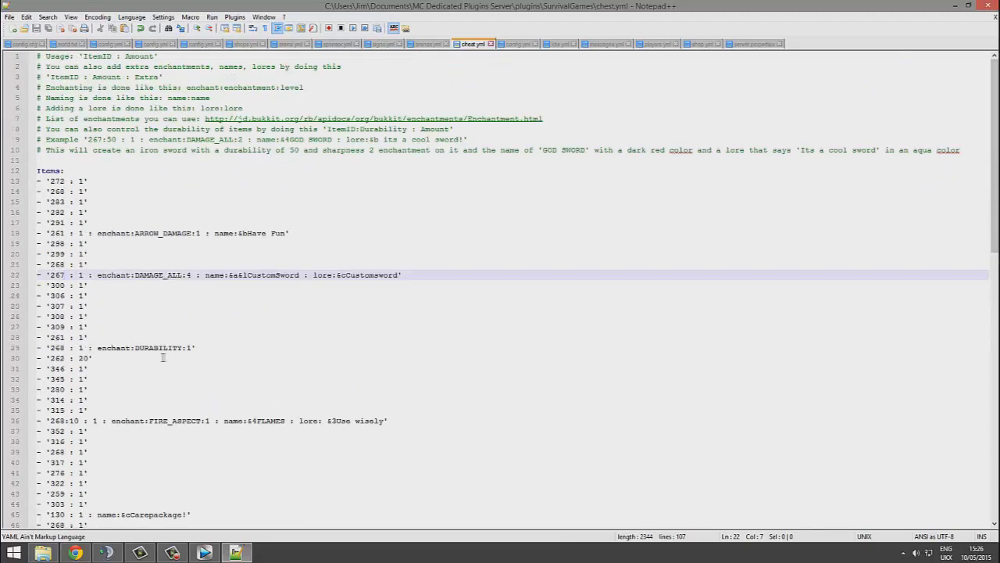
pyautogui.scroll(-20, 163, 357)
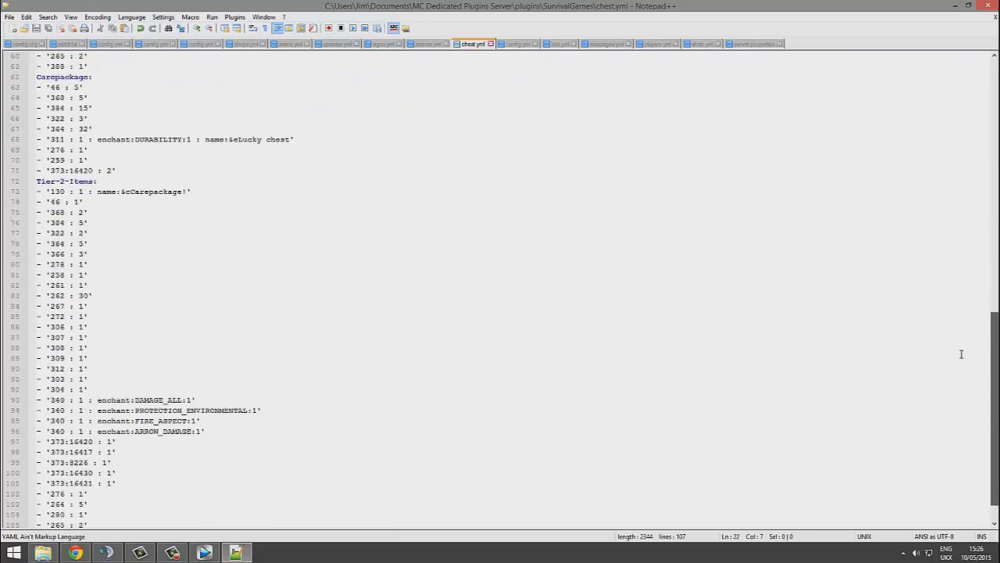
pyautogui.scroll(-1, 929, 273)
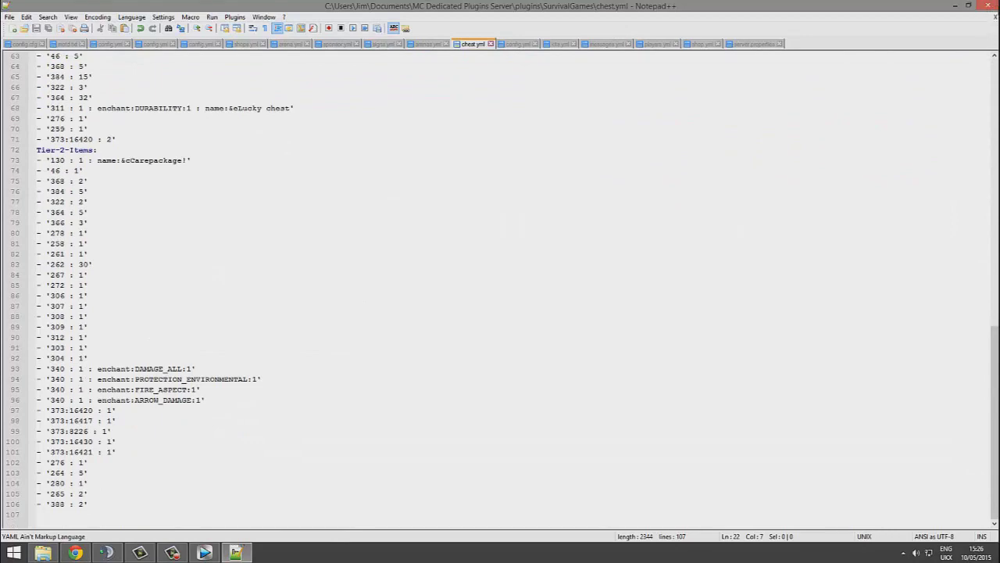
pyautogui.click(994, 5)
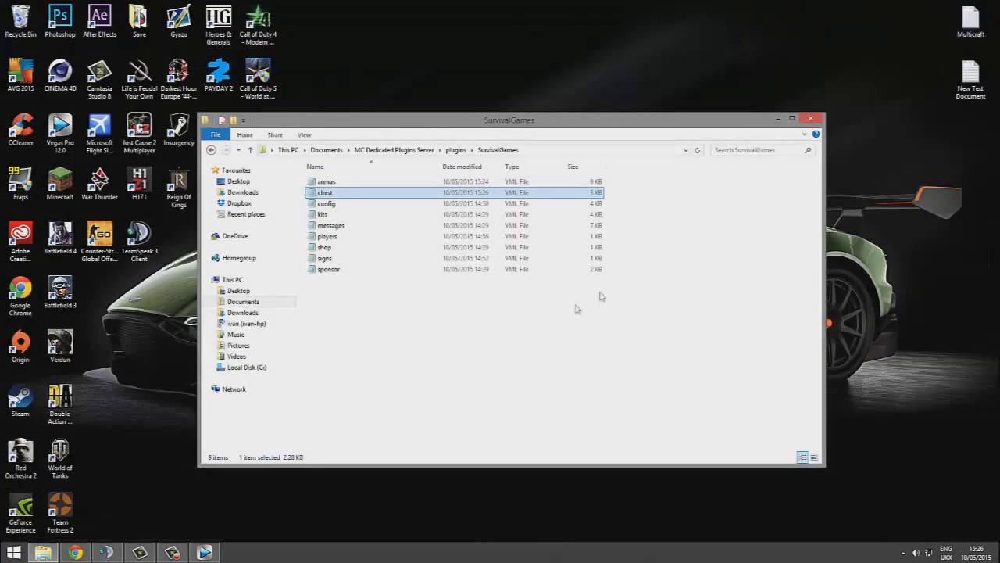
# Open config.yml in Notepad++ and review the Win-Coins, Kill-Coins and broadcast settings at the start of the file.
pyautogui.rightClick(339, 205)
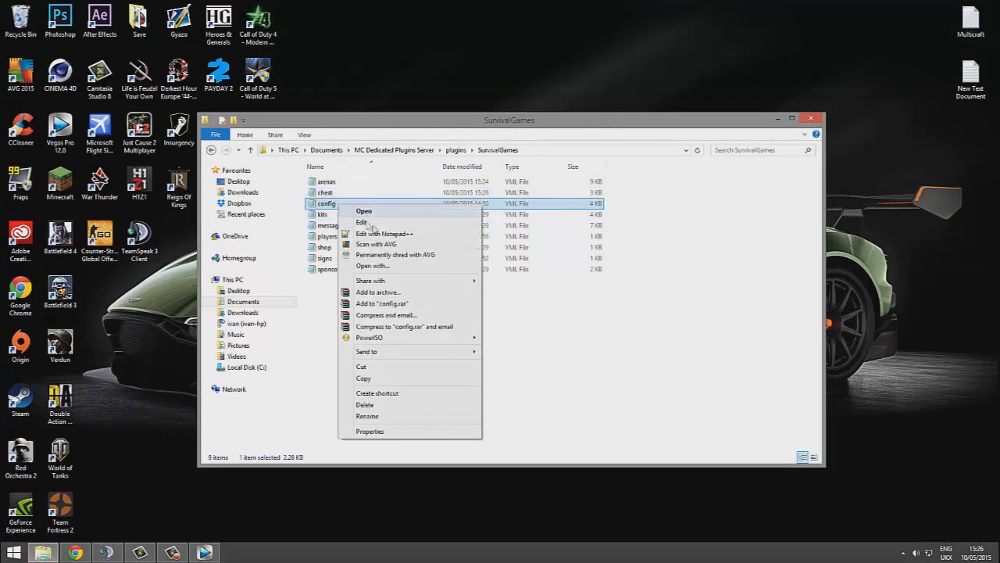
pyautogui.click(383, 229)
pyautogui.scroll(20, 395, 171)
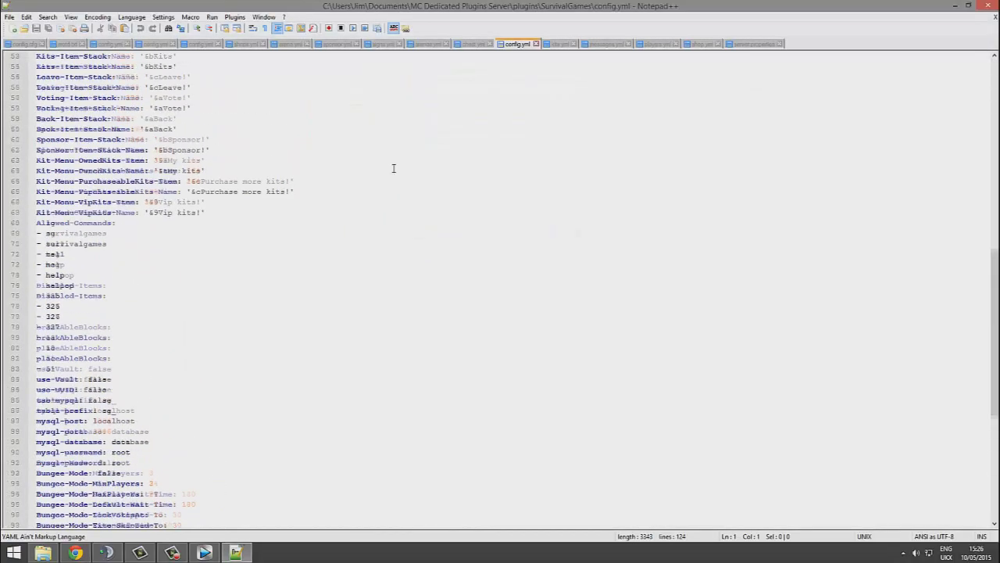
pyautogui.scroll(2, 395, 173)
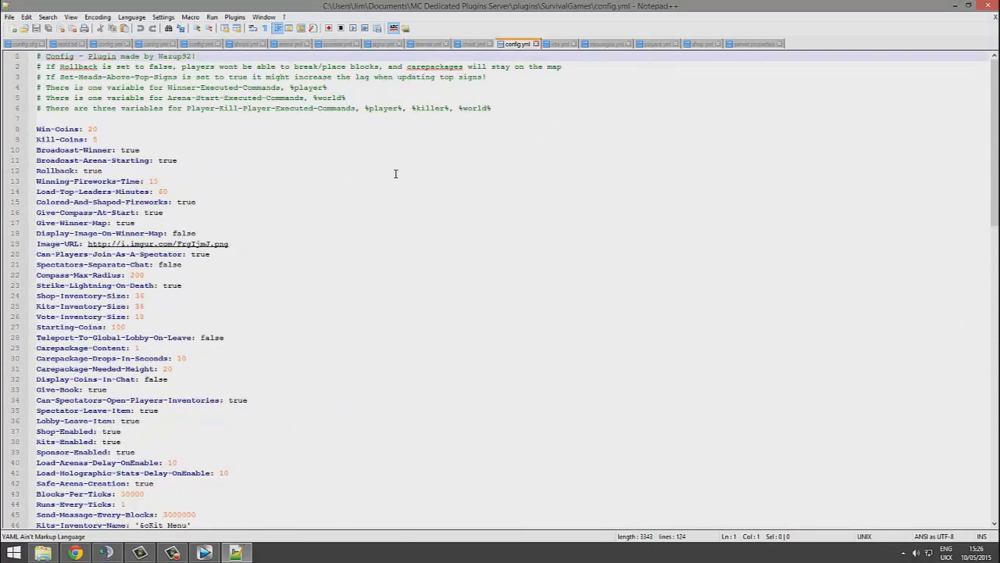
pyautogui.moveTo(153, 325); pyautogui.dragTo(79, 163)
pyautogui.click(153, 160)
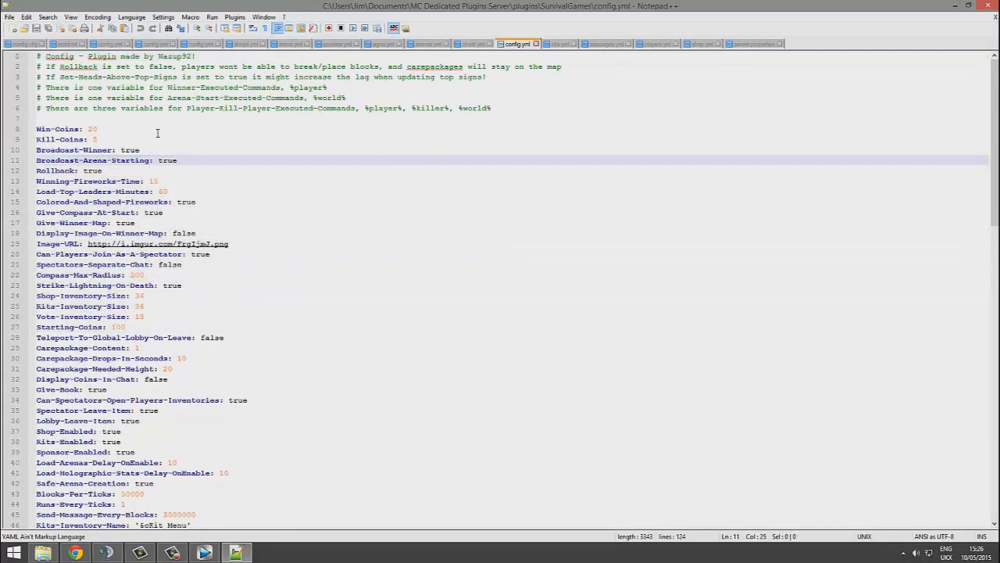
pyautogui.moveTo(133, 130); pyautogui.dragTo(77, 136)
pyautogui.click(141, 130)
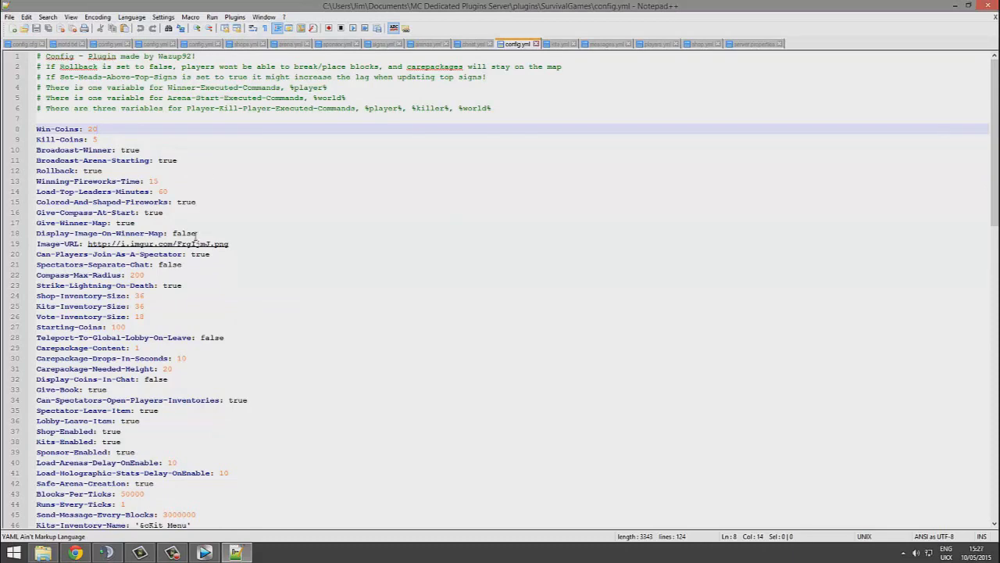
# Examine the inventory sizes, spectator options, item stack names and Allowed-Commands list in config.yml.
pyautogui.moveTo(185, 319); pyautogui.dragTo(65, 286)
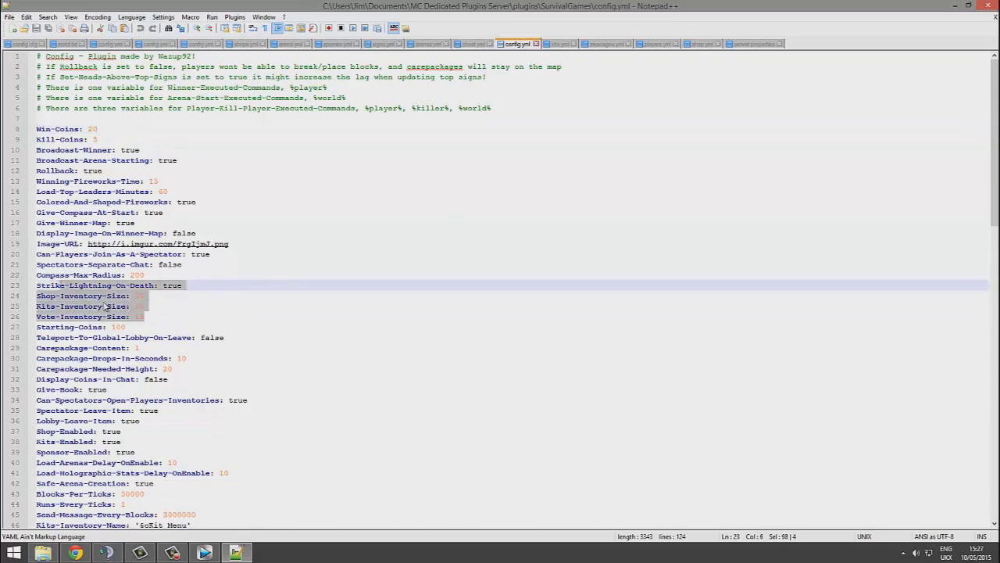
pyautogui.scroll(-4, 245, 318)
pyautogui.click(195, 265)
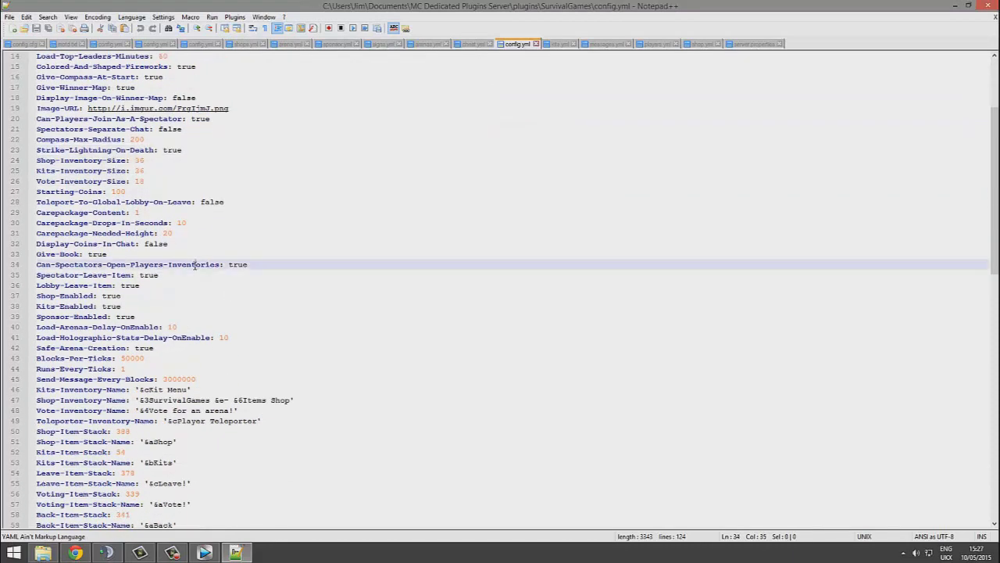
pyautogui.scroll(-3, 258, 408)
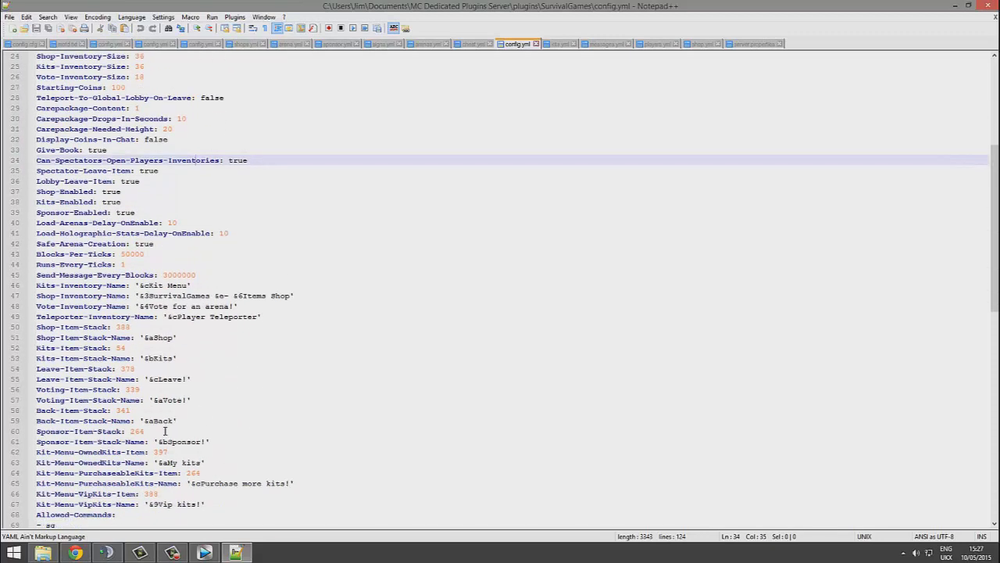
pyautogui.moveTo(210, 441); pyautogui.dragTo(61, 295)
pyautogui.scroll(-8, 286, 352)
pyautogui.click(128, 316)
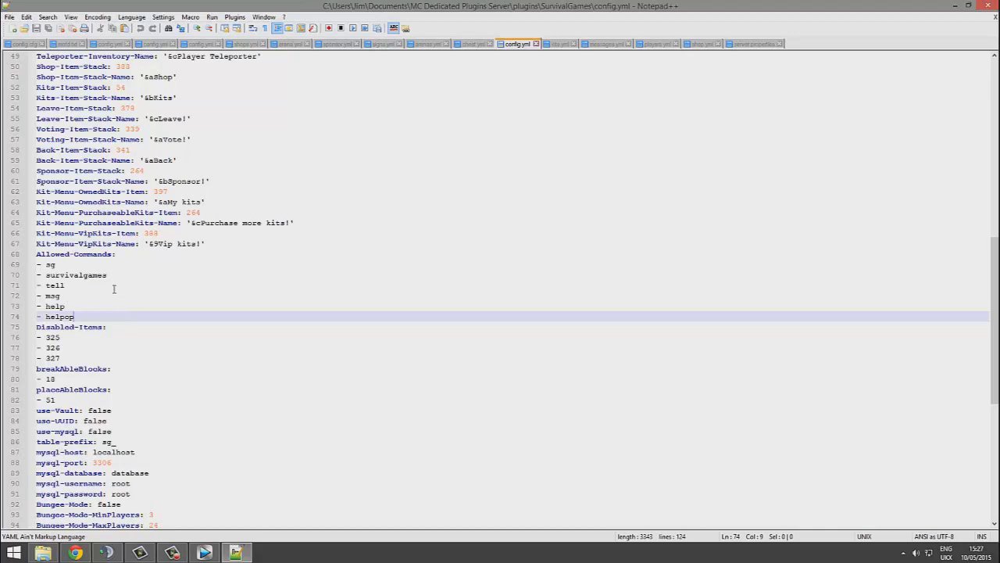
pyautogui.moveTo(125, 316); pyautogui.dragTo(23, 287)
pyautogui.click(113, 302)
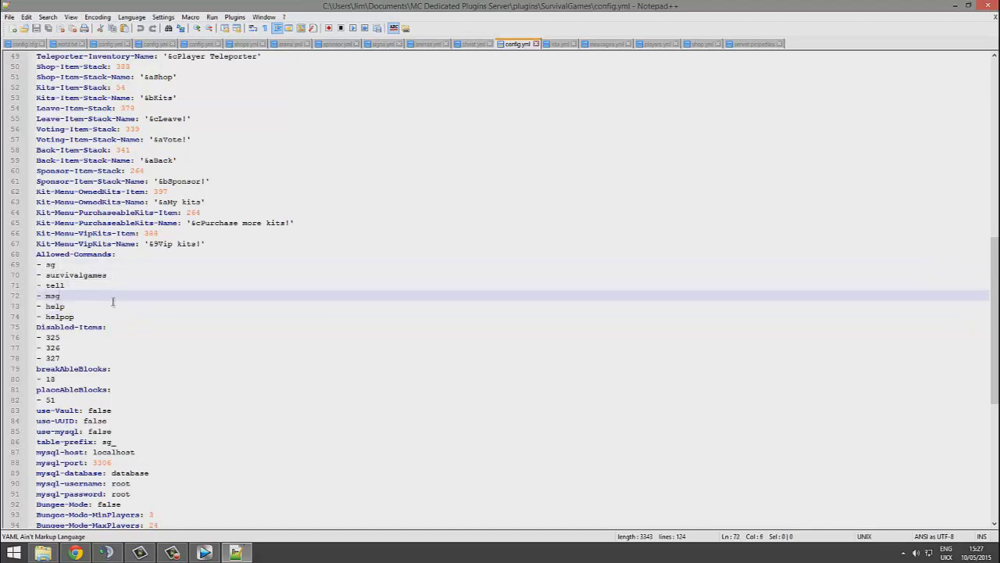
# Add balance and particle to the end of the Allowed-Commands list and save config.yml.
pyautogui.click(119, 314)
pyautogui.press('Return')
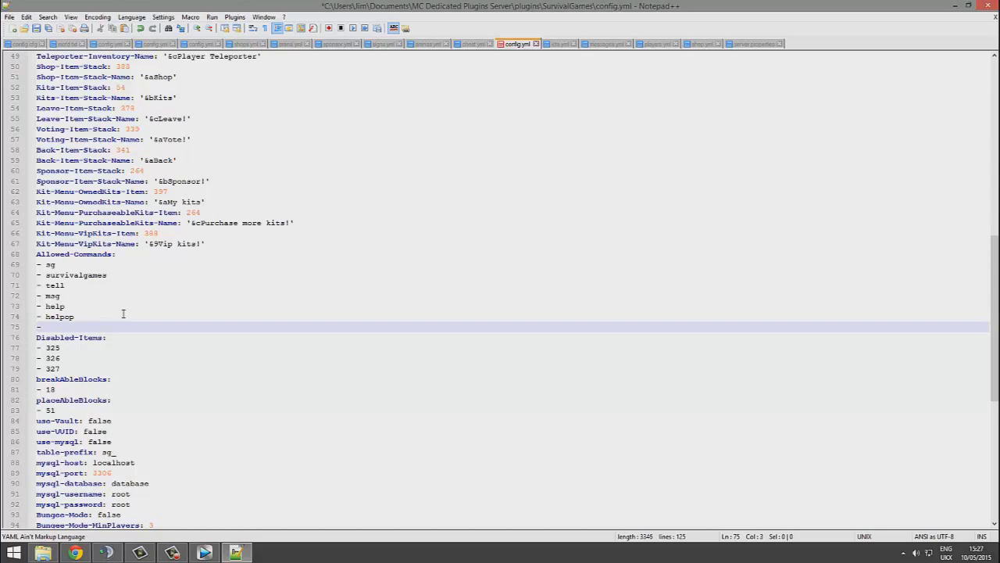
pyautogui.write('- blaaaa')
pyautogui.press('BackSpace')
pyautogui.press('BackSpace')
pyautogui.press('BackSpace')
pyautogui.write('lance')
pyautogui.press('Return')
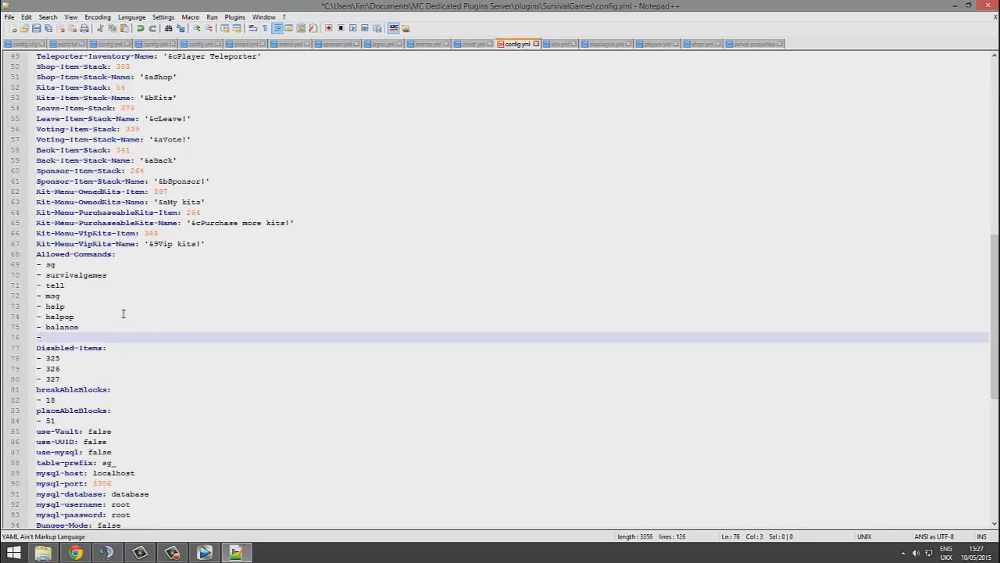
pyautogui.write('- particle')
pyautogui.hotkey('ctrl', 's')
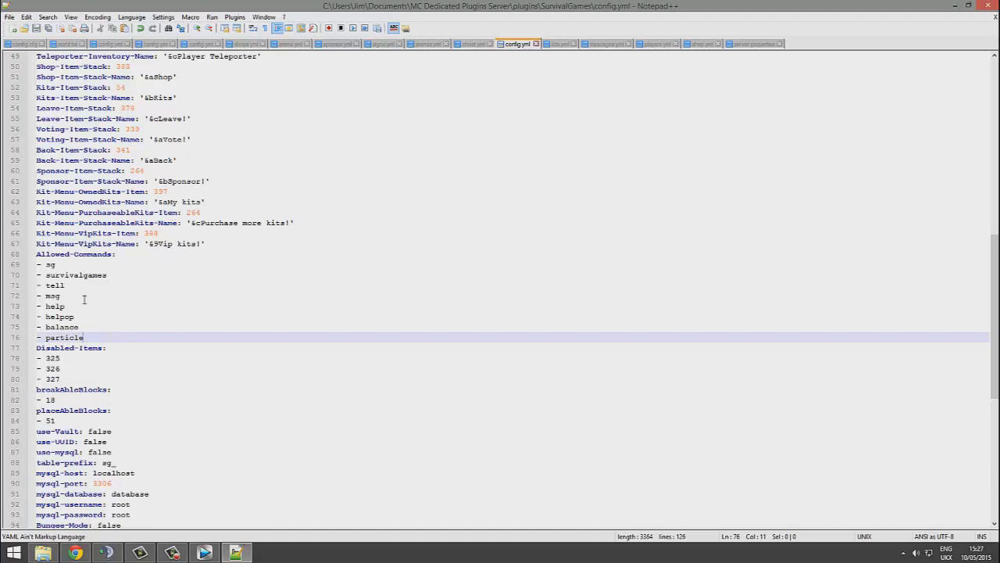
# Add block ID 2 under 18 in the breakAbleBlocks list and save config.yml.
pyautogui.scroll(-5, 84, 299)
pyautogui.click(103, 234)
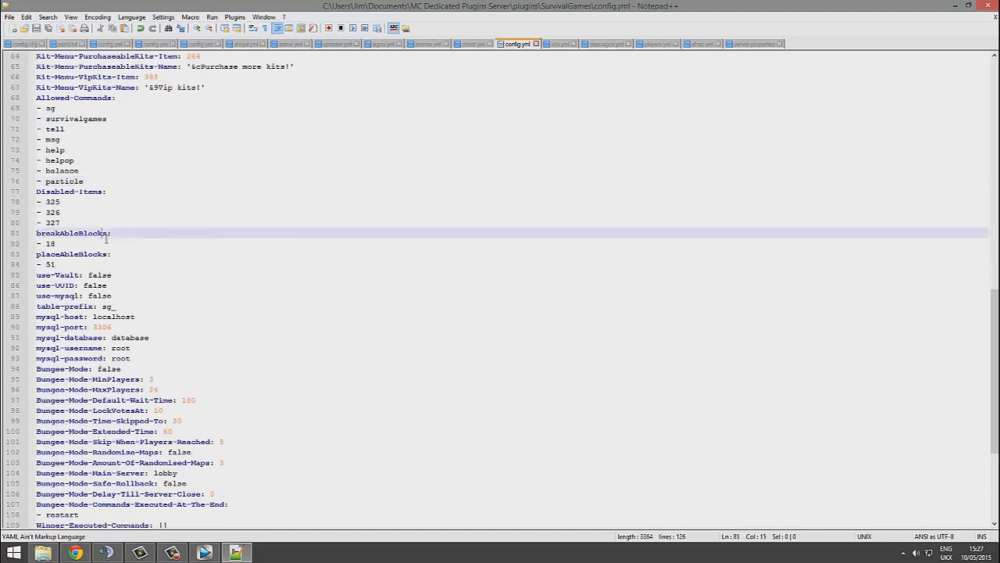
pyautogui.click(105, 239)
pyautogui.press('Return')
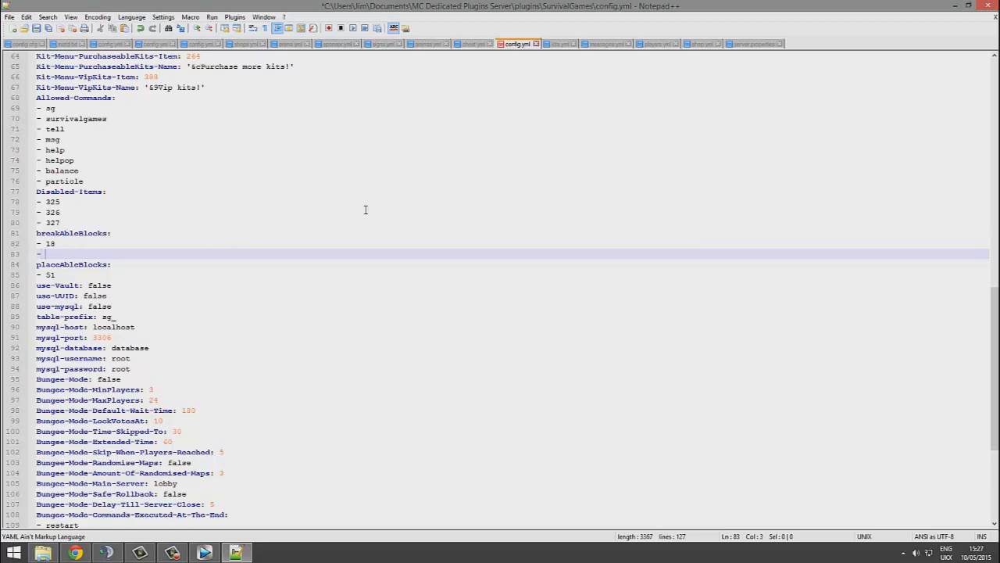
pyautogui.scroll(-3, 338, 239)
pyautogui.scroll(5, 304, 257)
pyautogui.scroll(-2, 304, 254)
pyautogui.write('- 2')
pyautogui.hotkey('ctrl', 's')
# Examine the Bungee-Mode, Global-Lobby and Holo-Stats-Location settings, skim back through config.yml and close the editor.
pyautogui.scroll(-6, 298, 262)
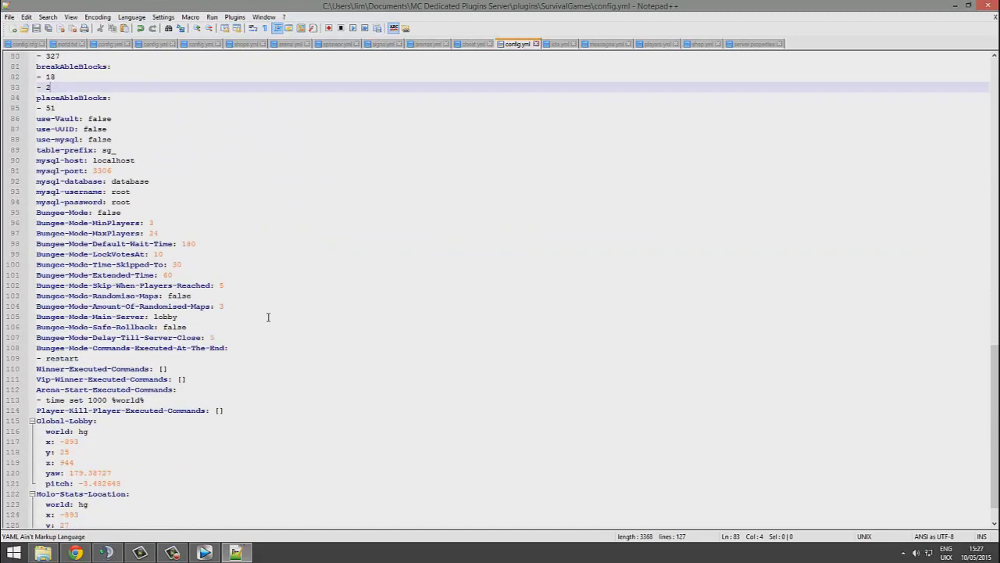
pyautogui.moveTo(193, 507); pyautogui.dragTo(36, 389)
pyautogui.click(138, 503)
pyautogui.click(157, 463)
pyautogui.hotkey('shift', 'Home')
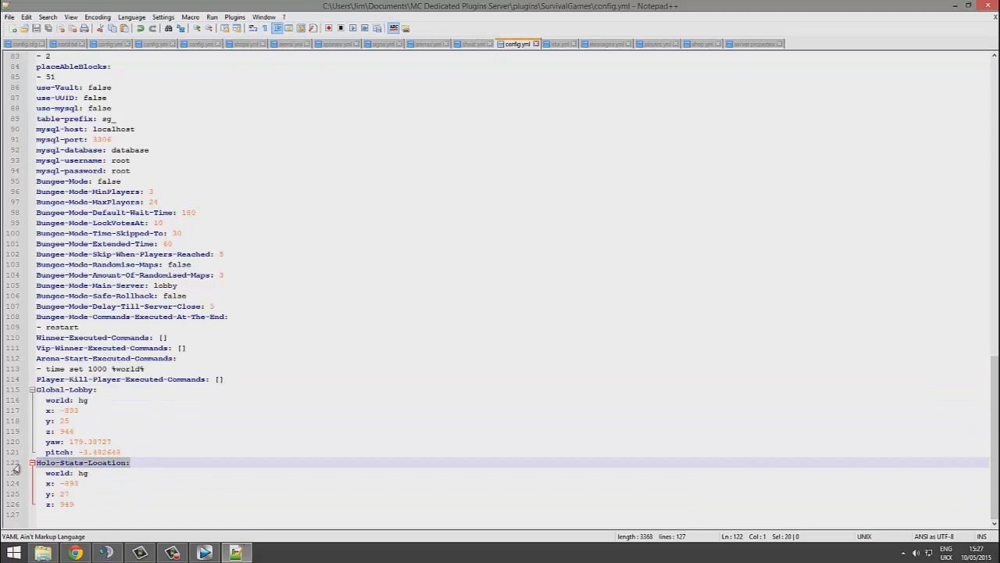
pyautogui.scroll(3, 159, 389)
pyautogui.scroll(12, 159, 388)
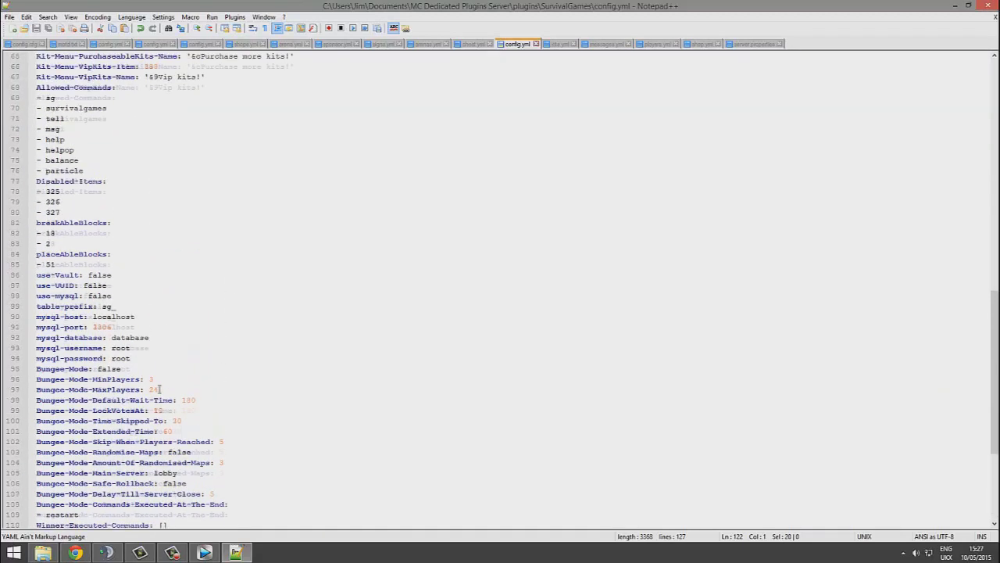
pyautogui.scroll(4, 157, 389)
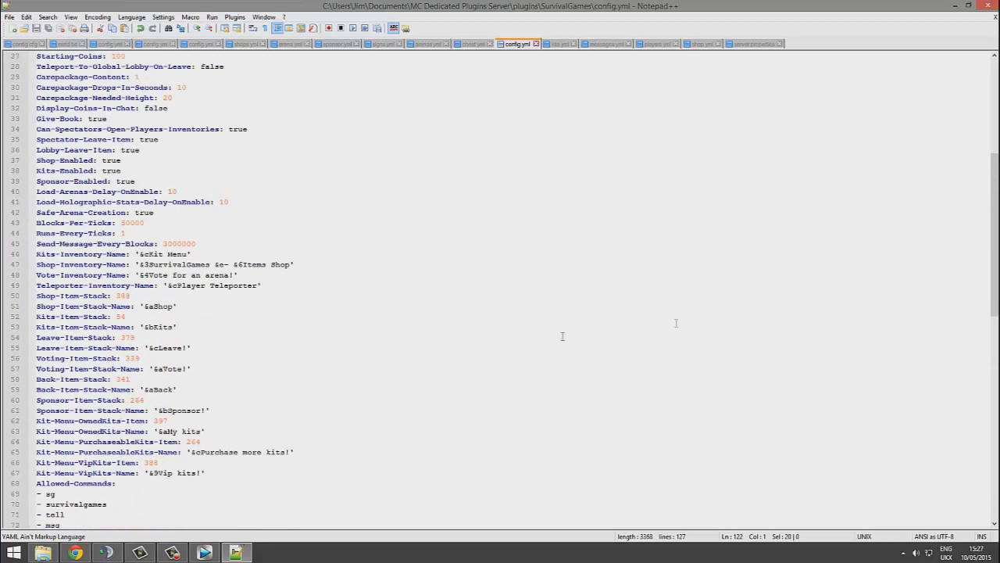
pyautogui.click(991, 5)
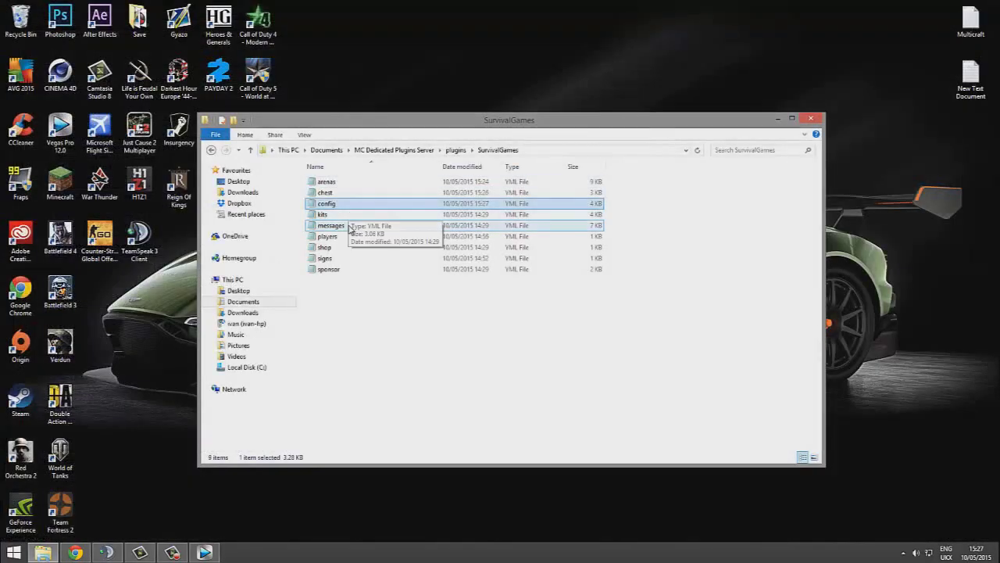
# Open kits.yml in Notepad++ and look over the pvp, archer, pro and beast kit definitions.
pyautogui.rightClick(346, 215)
pyautogui.click(373, 243)
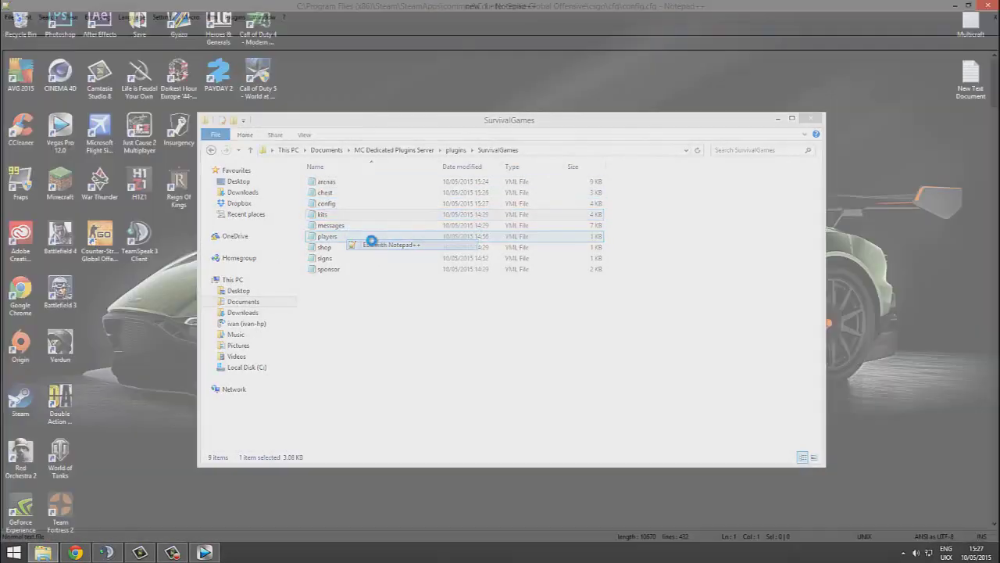
pyautogui.scroll(-1, 371, 236)
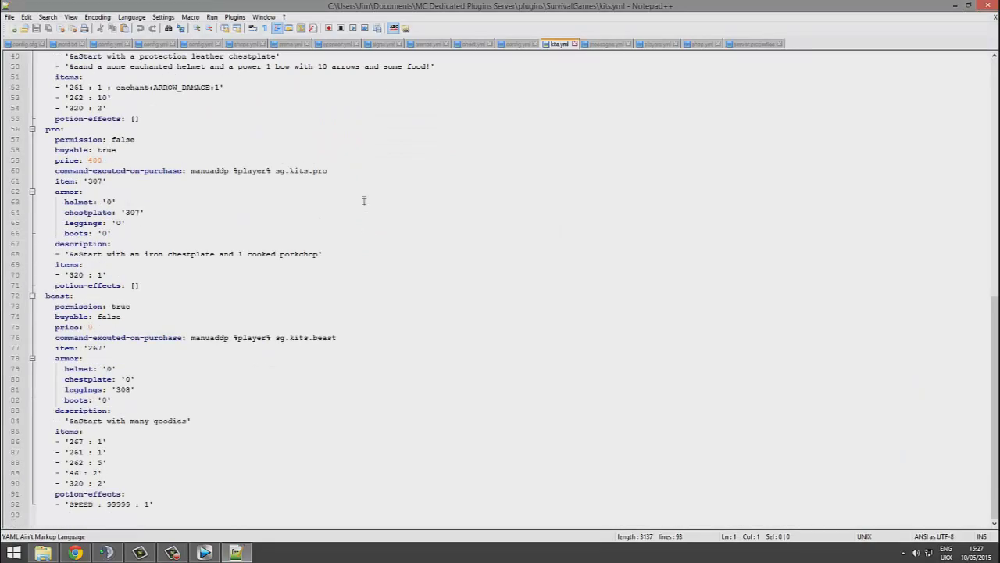
pyautogui.scroll(12, 364, 201)
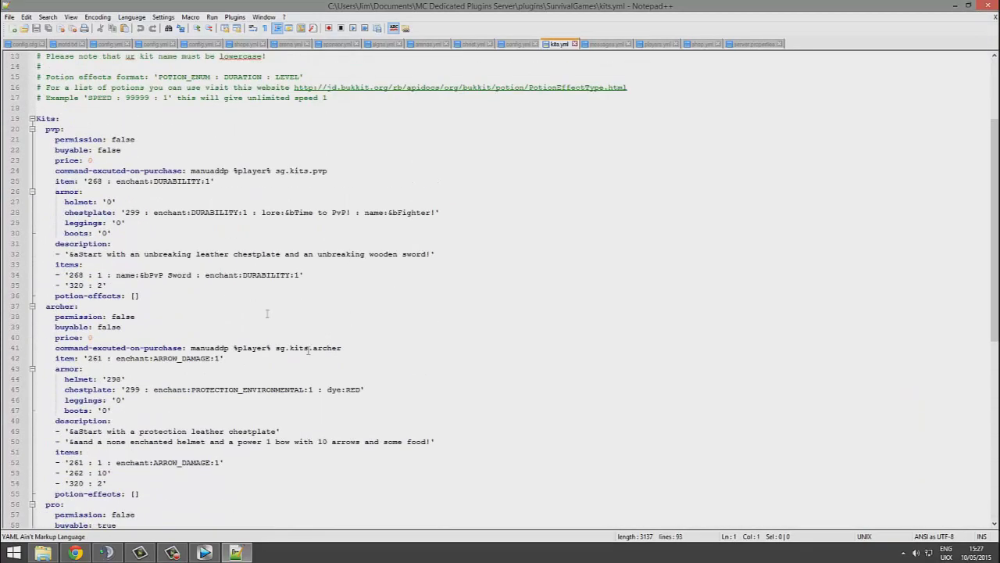
pyautogui.moveTo(439, 462); pyautogui.dragTo(69, 139)
pyautogui.scroll(-7, 118, 212)
pyautogui.scroll(-5, 189, 268)
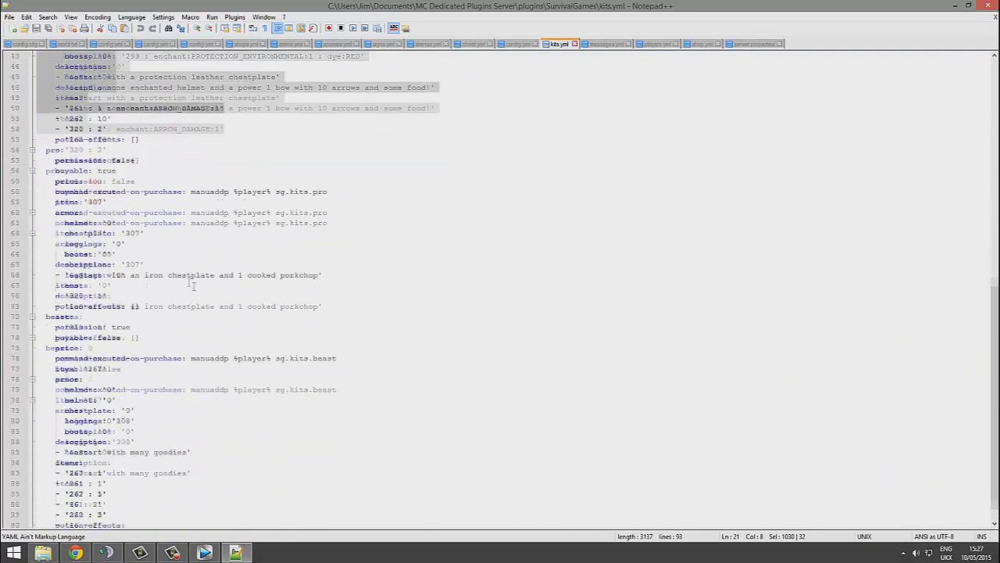
pyautogui.scroll(5, 199, 282)
pyautogui.scroll(6, 200, 283)
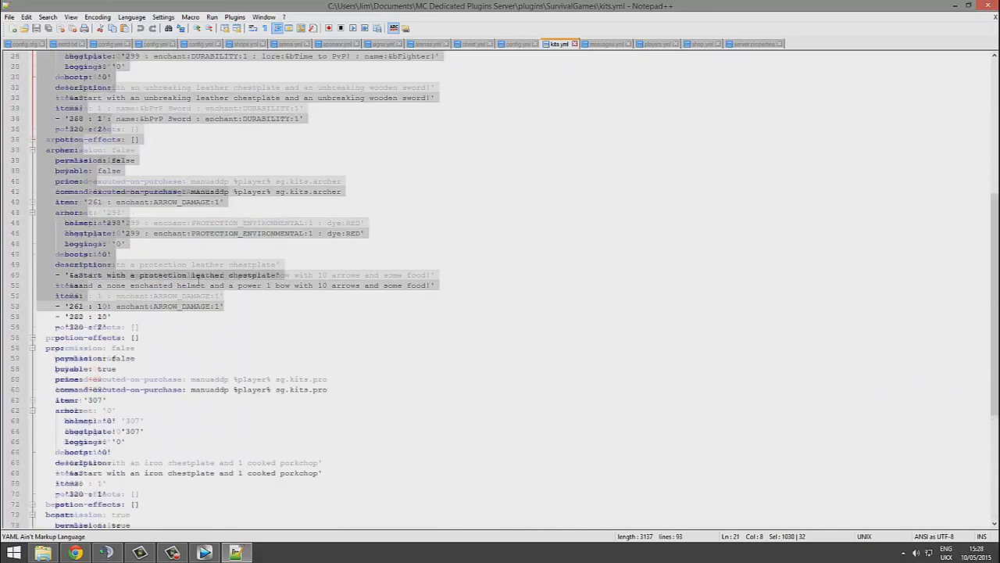
# Duplicate the whole archer kit block directly below the original, before the pro kit.
pyautogui.click(218, 275)
pyautogui.moveTo(171, 444); pyautogui.dragTo(21, 263)
pyautogui.hotkey('ctrl', 'c')
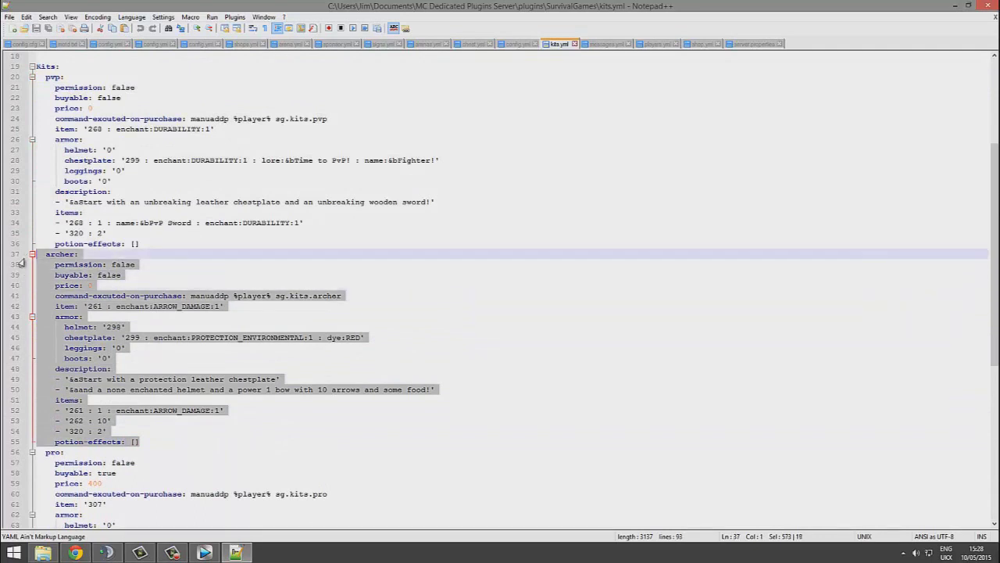
pyautogui.click(179, 441)
pyautogui.press('Return')
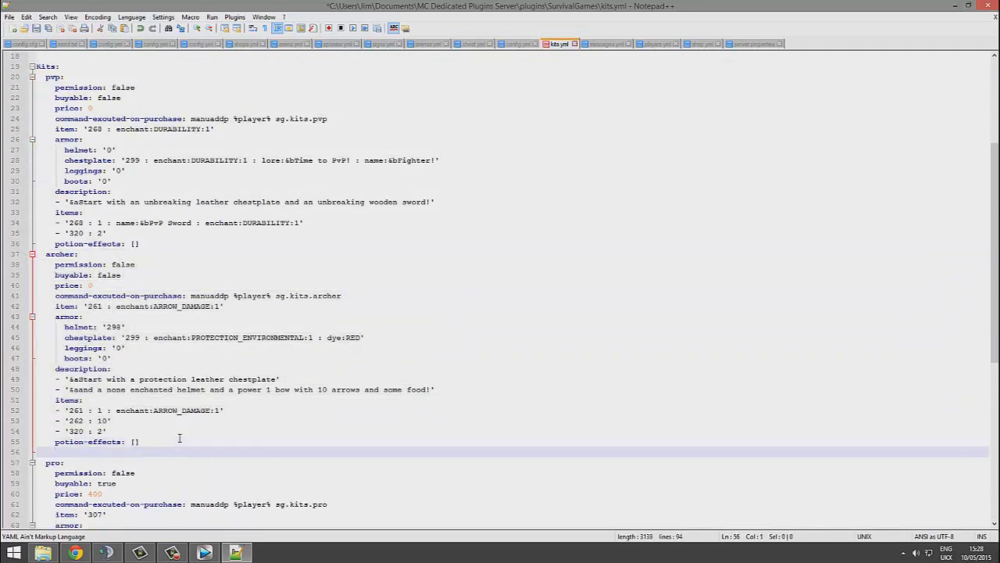
pyautogui.click(155, 445)
pyautogui.click(74, 450)
pyautogui.hotkey('ctrl', 'v')
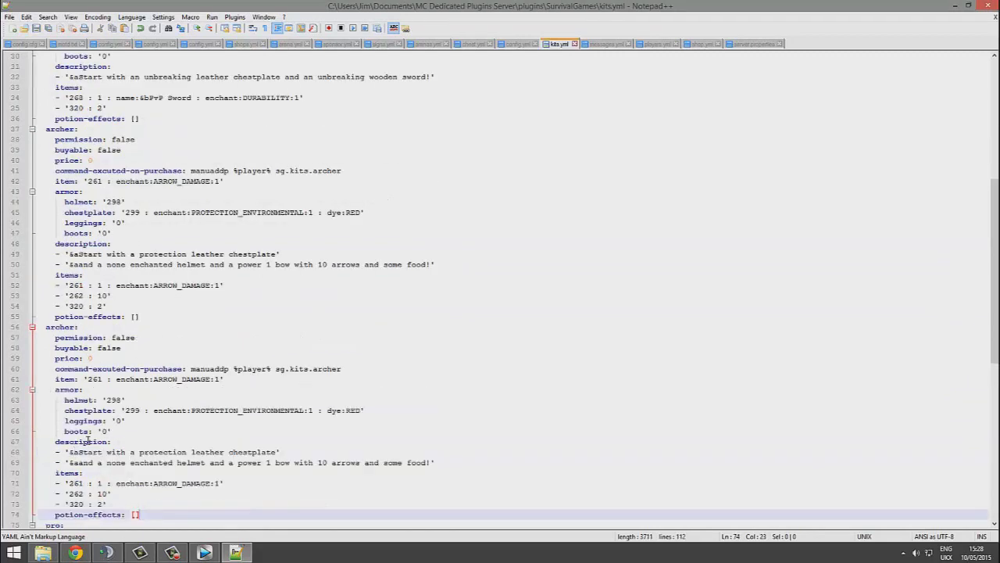
# Rename the duplicated archer kit to Donator and set its permission to true.
pyautogui.moveTo(76, 328); pyautogui.dragTo(45, 328)
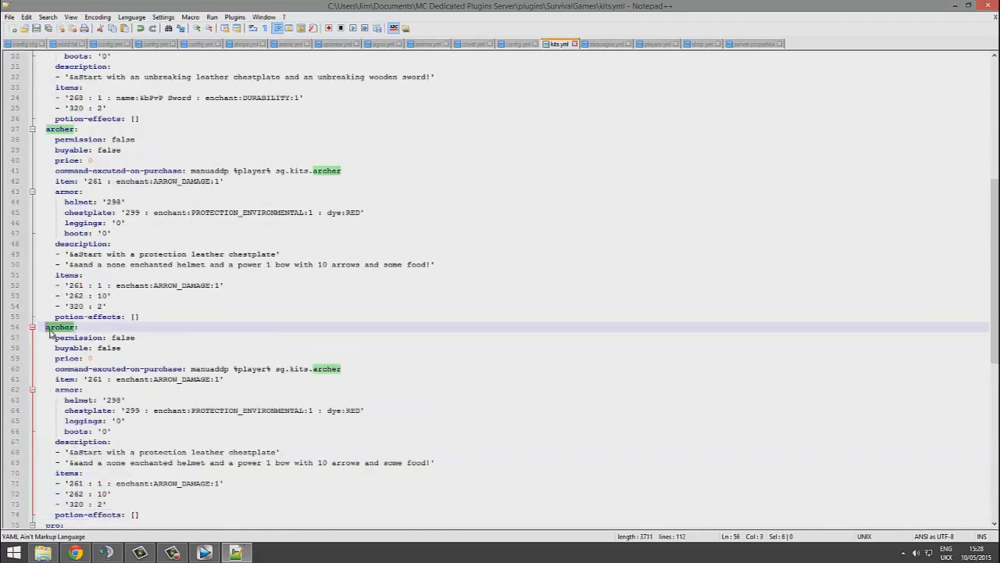
pyautogui.write('Donator:')
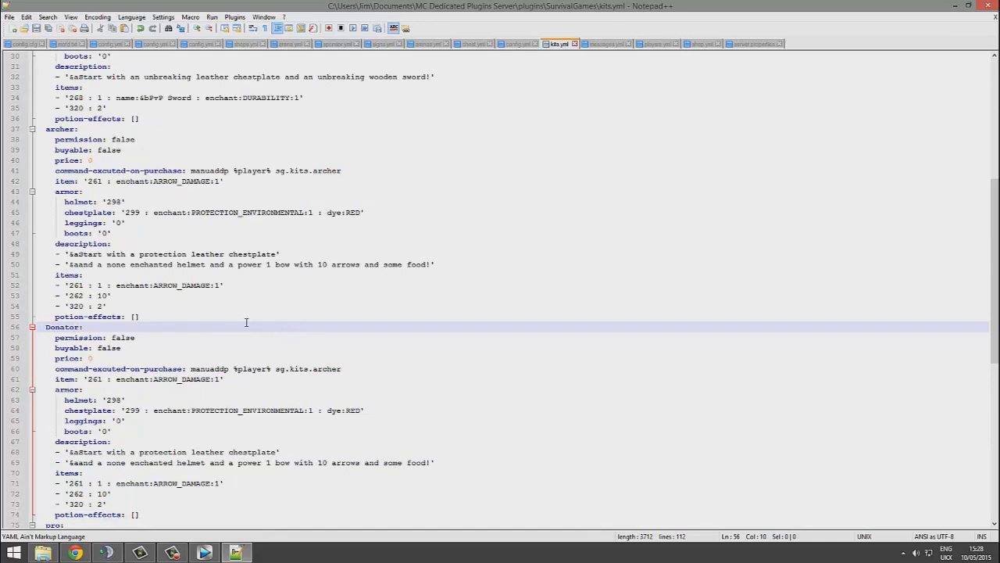
pyautogui.moveTo(141, 337); pyautogui.dragTo(112, 339)
pyautogui.write('true')
# Examine the Donator kit's name, buyable setting, item line and helmet item ID.
pyautogui.doubleClick(62, 327)
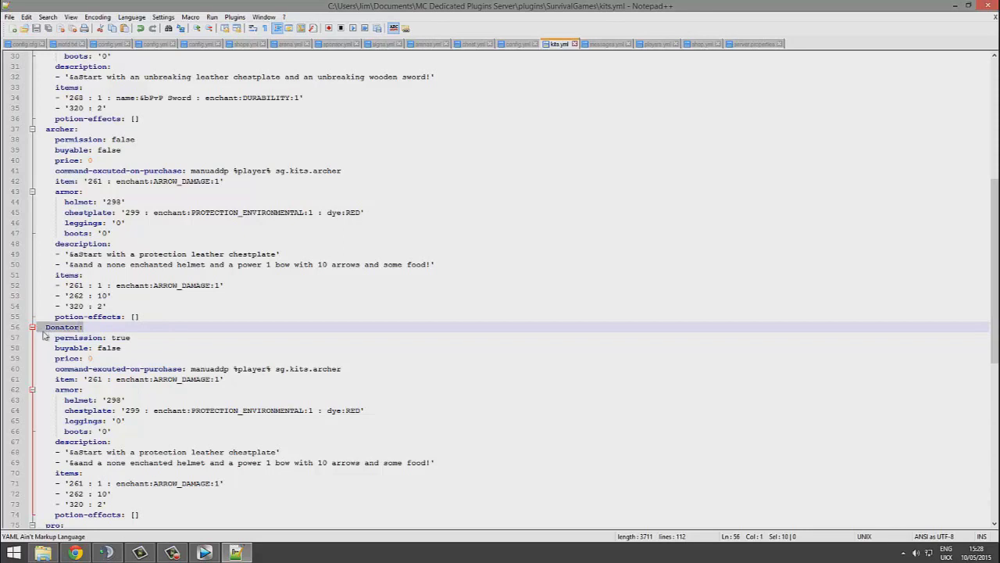
pyautogui.click(98, 359)
pyautogui.doubleClick(113, 348)
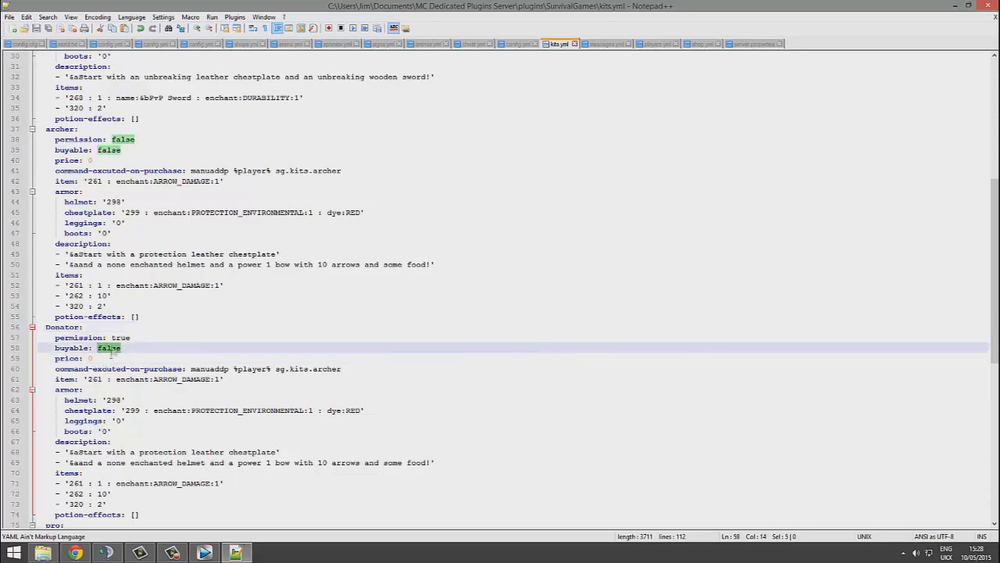
pyautogui.click(158, 381)
pyautogui.scroll(-4, 164, 375)
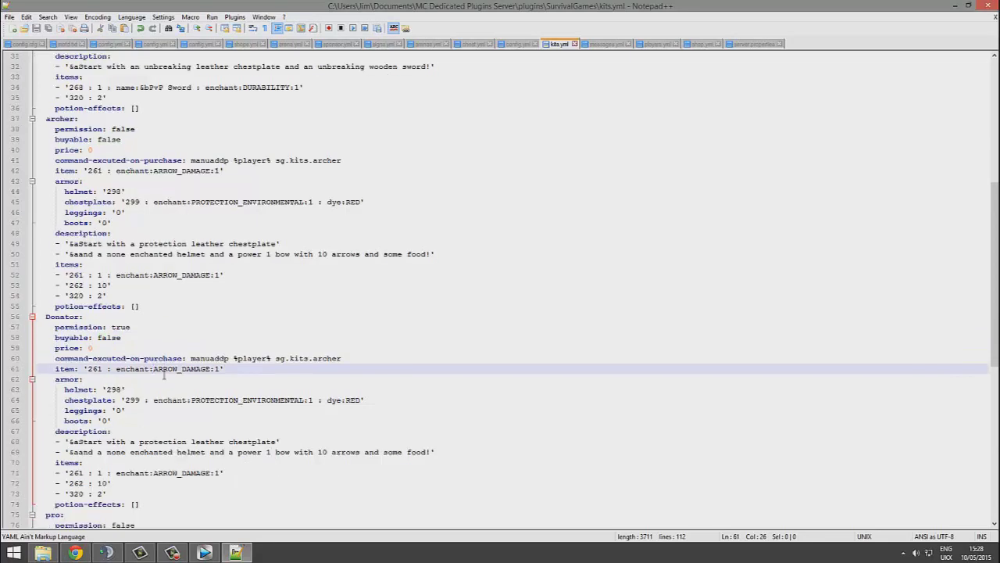
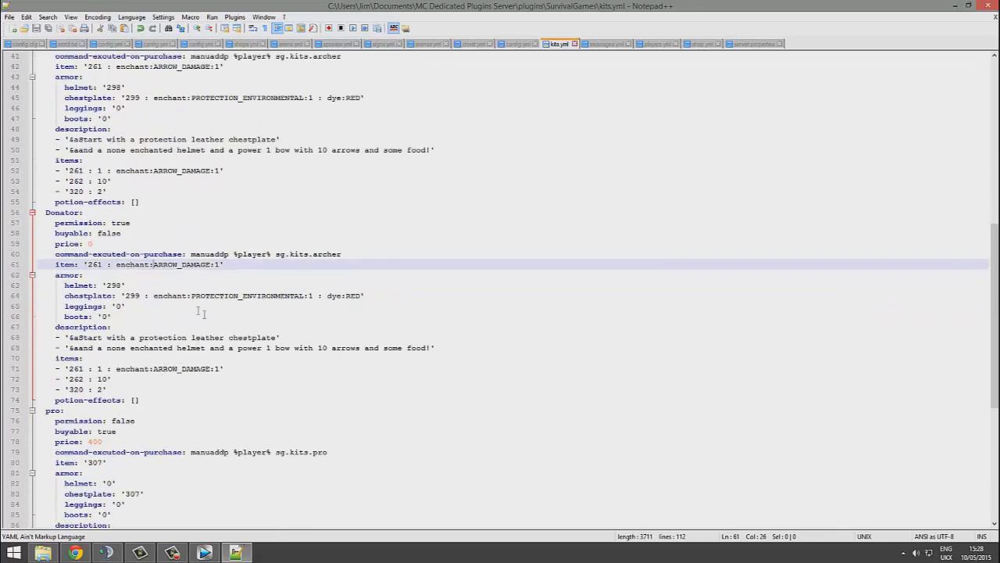
pyautogui.doubleClick(120, 284)
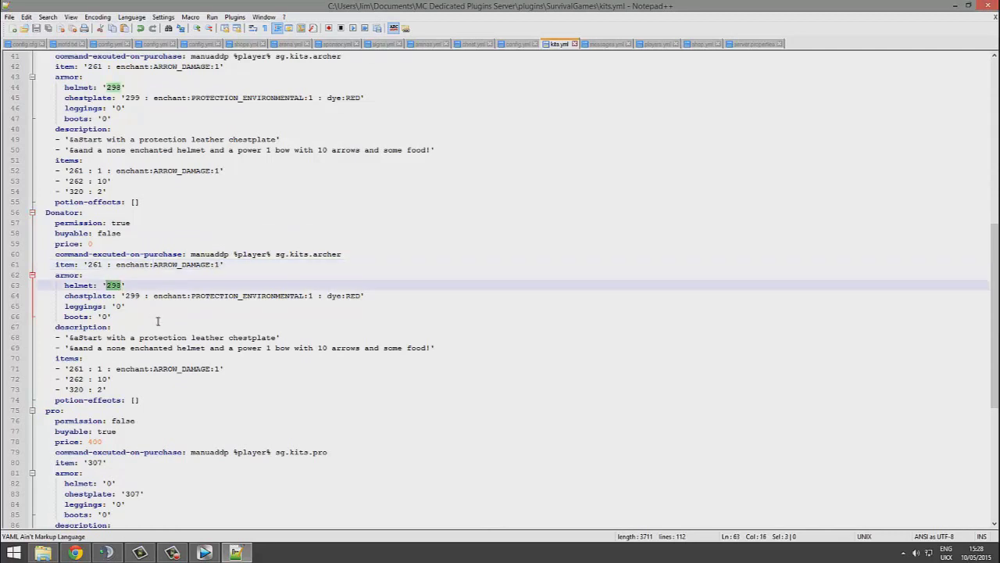
# Set the Donator kit's helmet to 311 and change its first description line to '&6Thanks for supporting the server!'.
pyautogui.write('311')
pyautogui.click(80, 337)
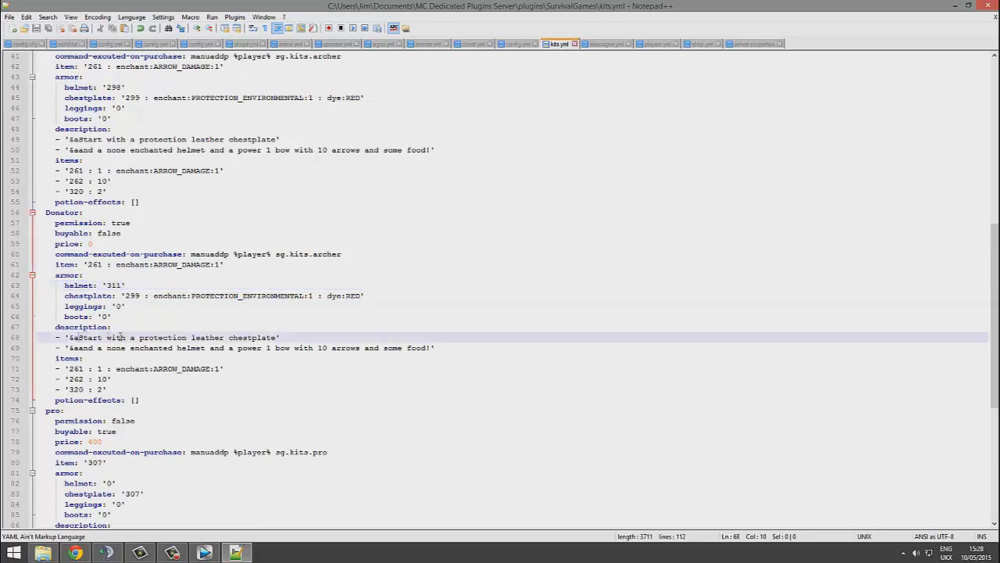
pyautogui.moveTo(120, 337); pyautogui.dragTo(278, 337)
pyautogui.press('BackSpace')
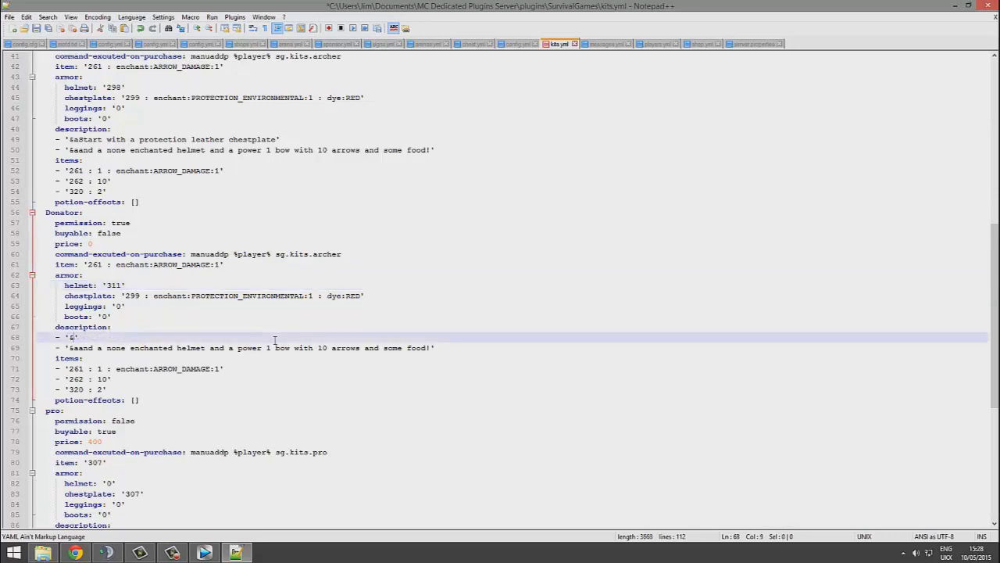
pyautogui.write('6Thanks for supp')
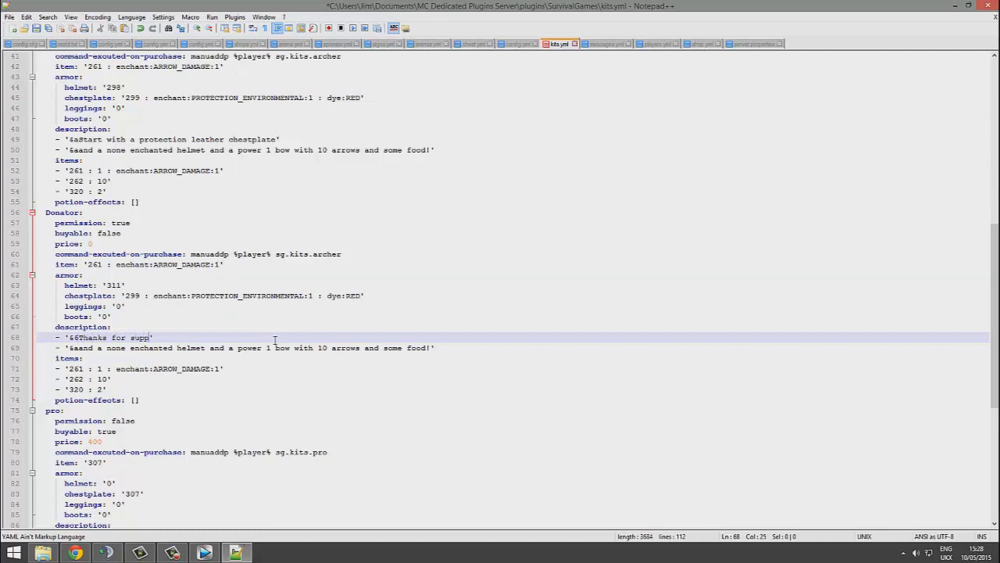
pyautogui.write('orting the serge')
pyautogui.write('ver')
# Add the item line '267 : 2' below '320 : 2' in the Donator kit's items list.
pyautogui.scroll(-2, 279, 319)
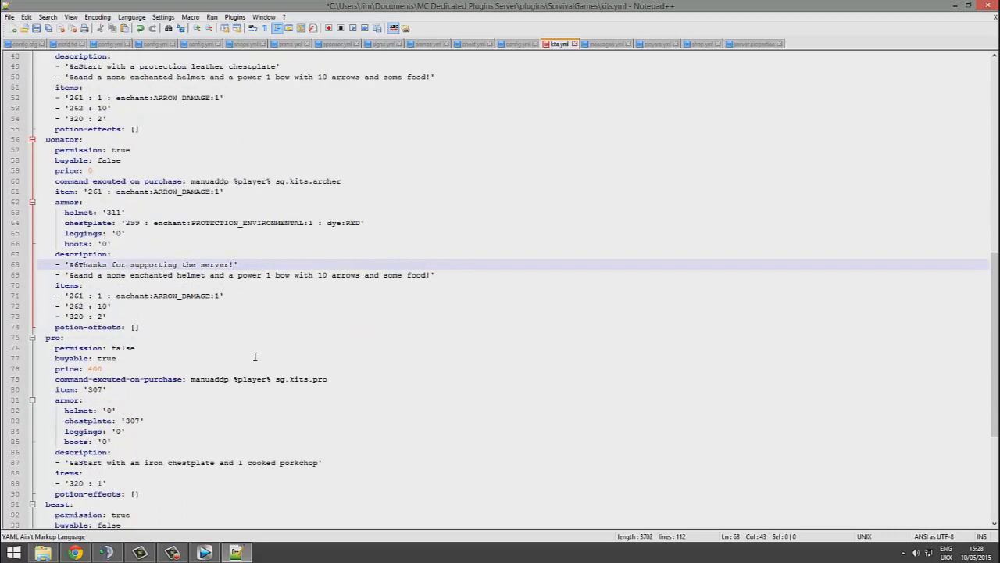
pyautogui.click(119, 317)
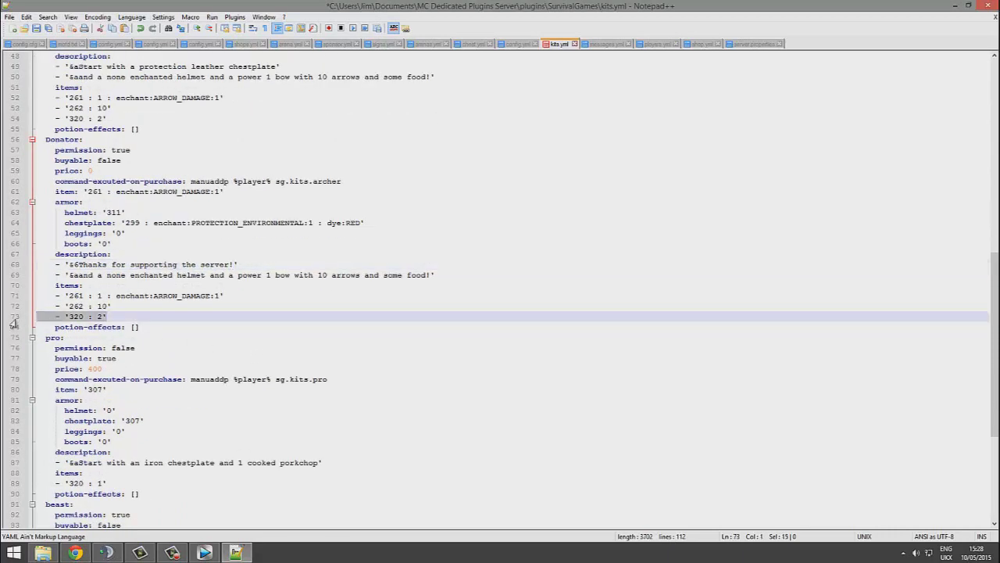
pyautogui.press('Return')
pyautogui.write("- '320 : 2'")
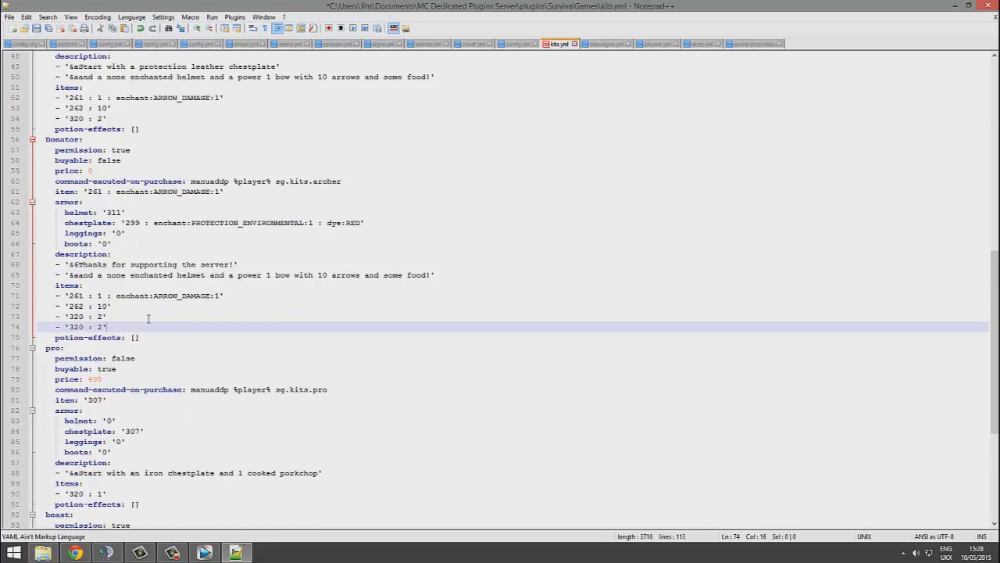
pyautogui.hotkey('ctrl', 's')
pyautogui.moveTo(83, 326); pyautogui.dragTo(68, 328)
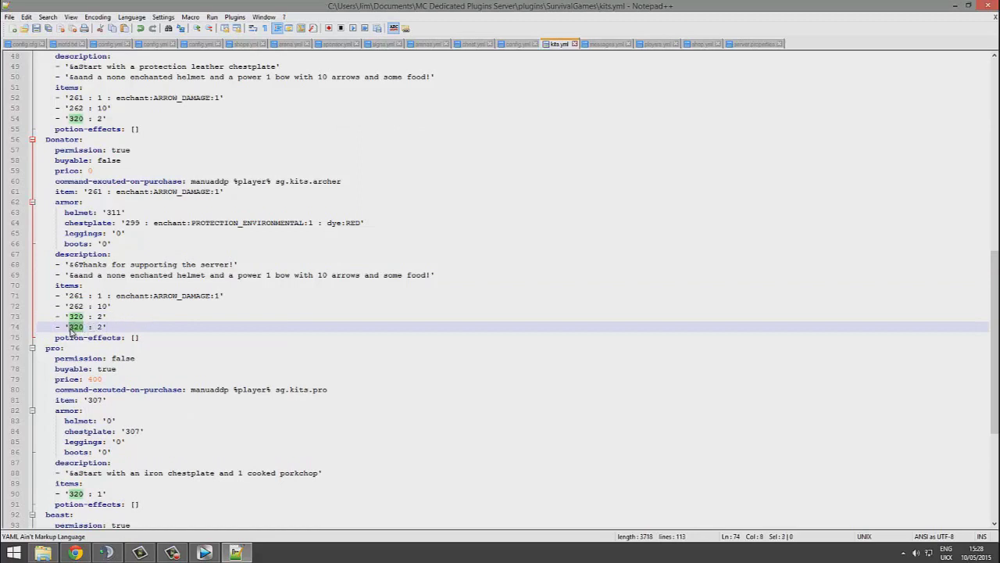
pyautogui.write('267')
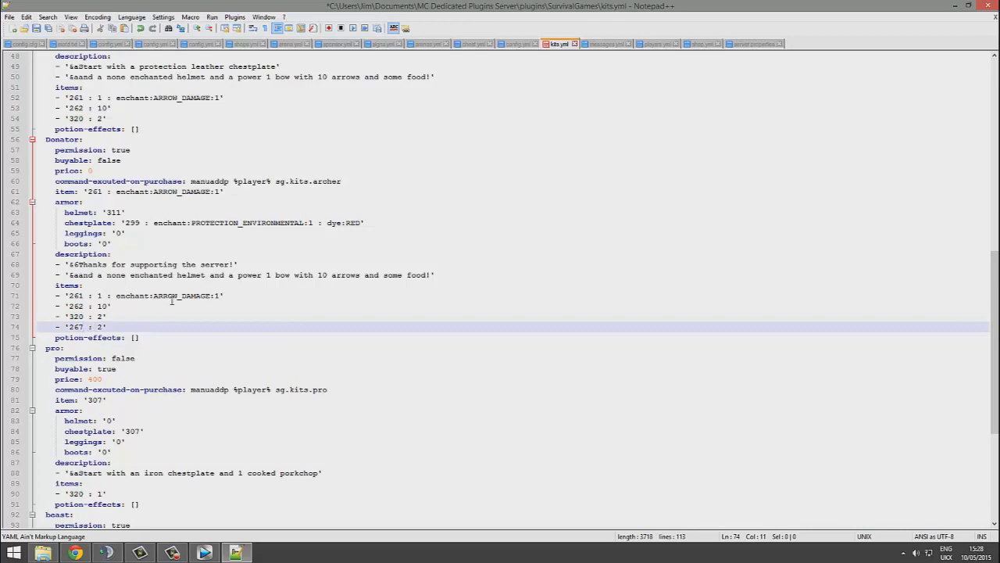
# Examine the Donator kit's potion-effects entry and the potion format, reference link and example in the file's header comments.
pyautogui.click(163, 338)
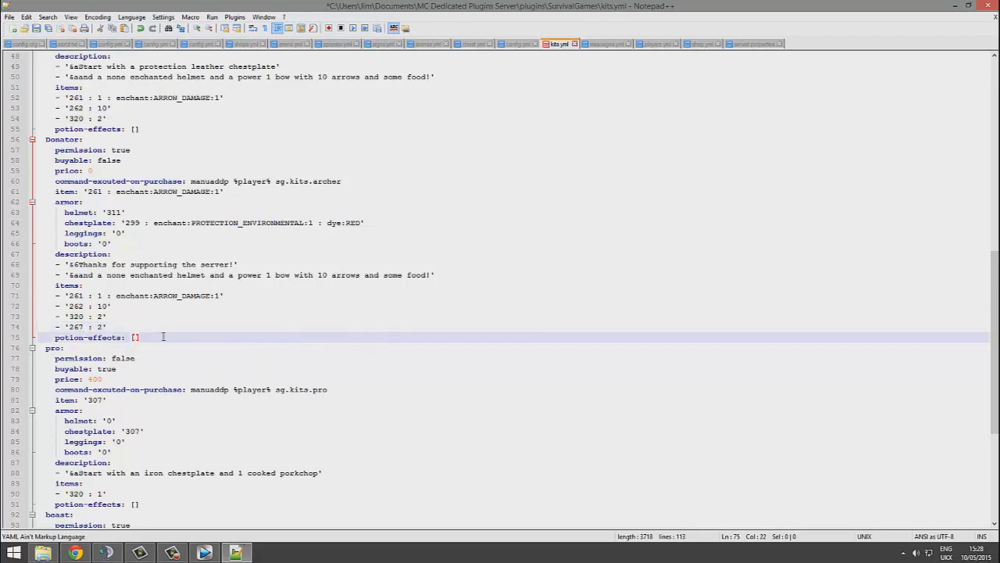
pyautogui.scroll(-4, 166, 342)
pyautogui.scroll(12, 156, 341)
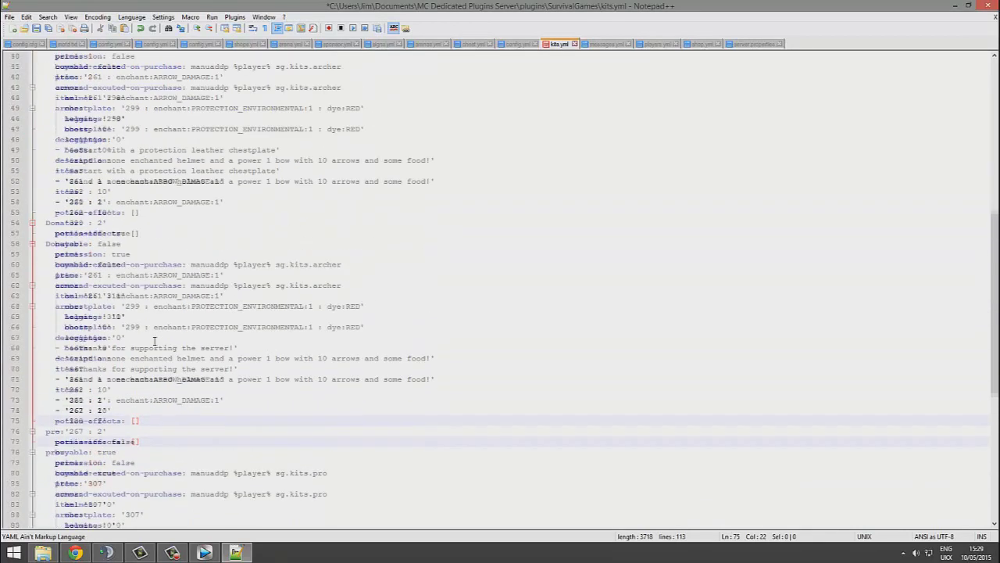
pyautogui.scroll(5, 153, 341)
pyautogui.scroll(2, 153, 341)
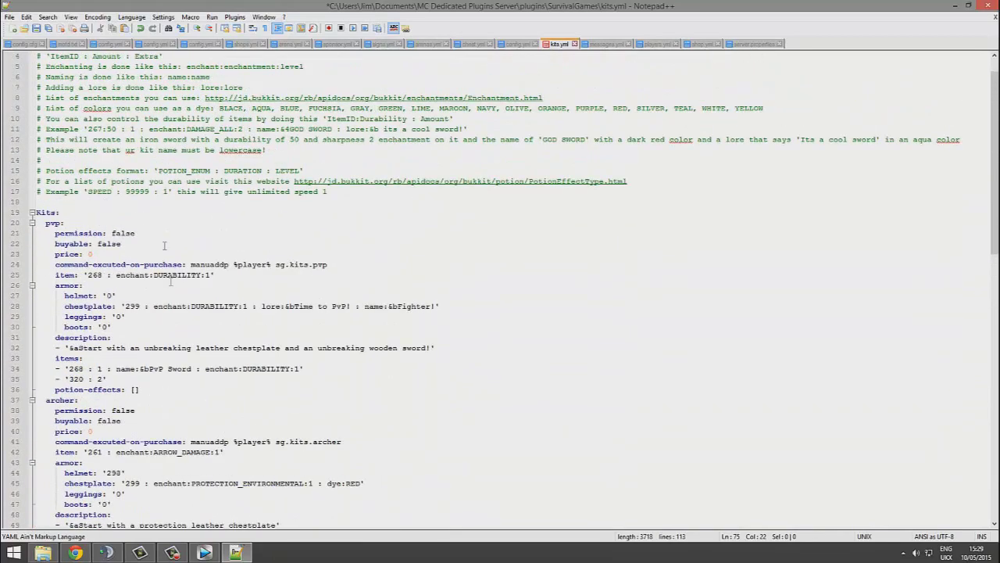
pyautogui.moveTo(130, 181); pyautogui.dragTo(286, 182)
pyautogui.scroll(-4, 263, 305)
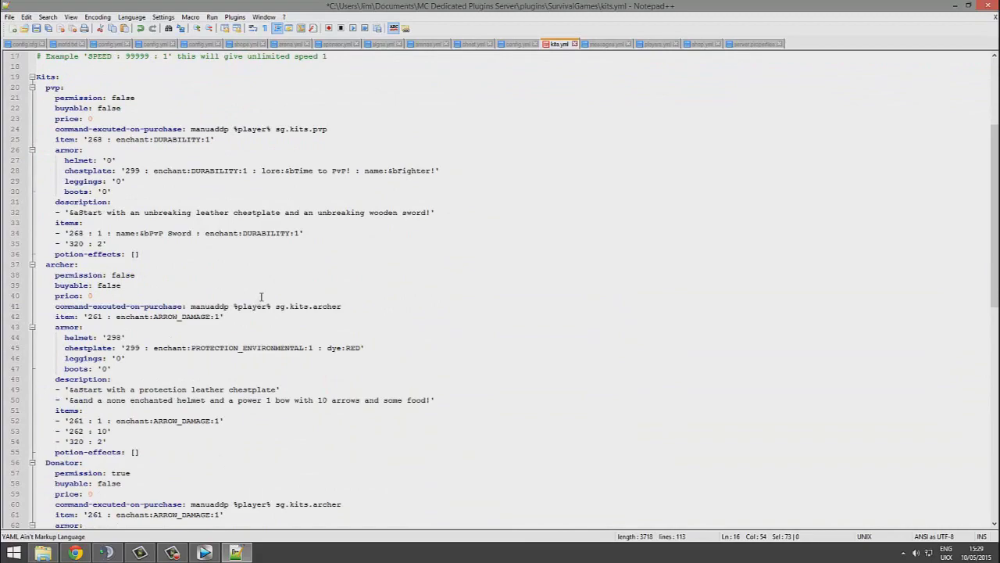
pyautogui.scroll(1, 261, 313)
pyautogui.scroll(3, 261, 312)
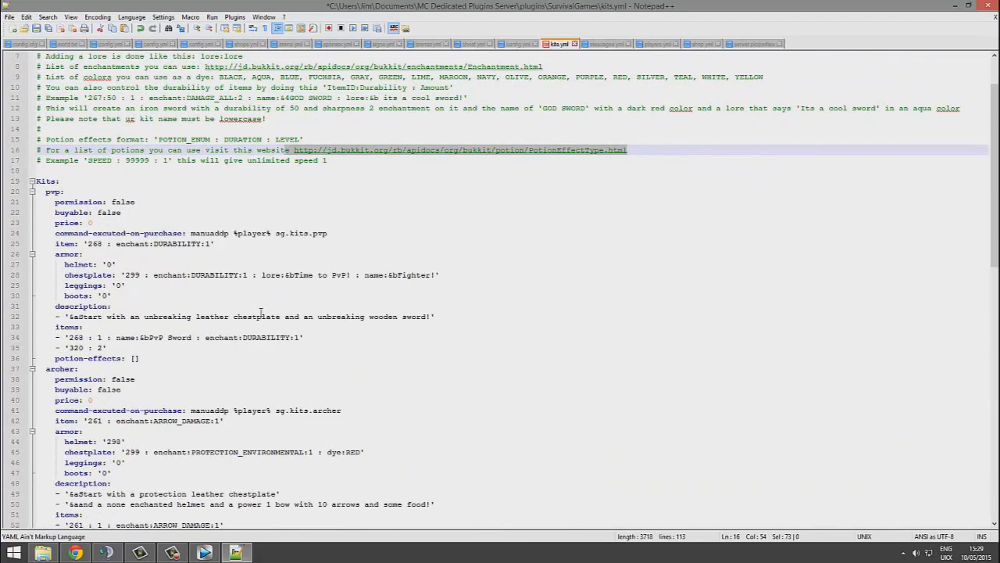
pyautogui.scroll(-5, 261, 312)
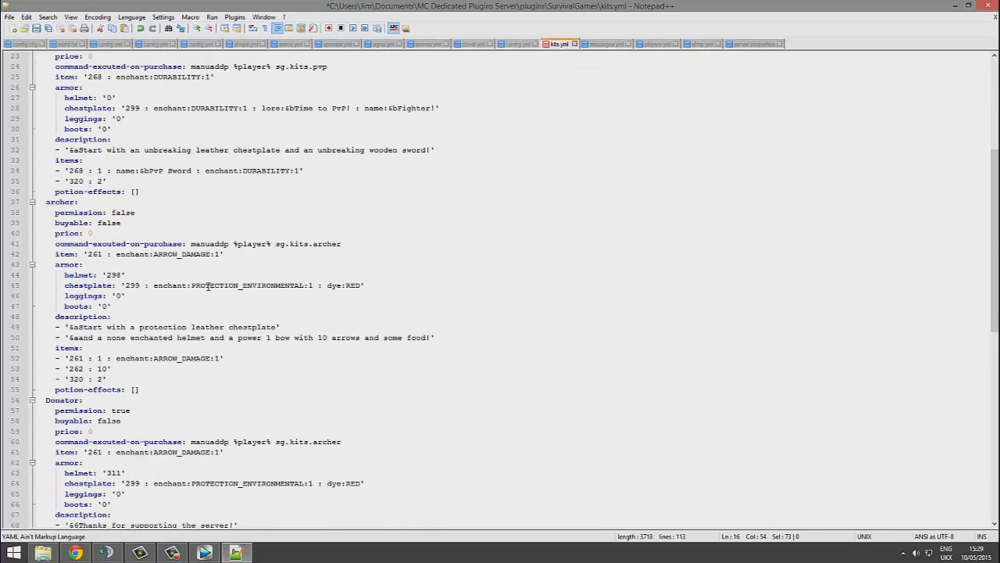
# Copy the beast kit's 'SPEED : 99999 : 1' line under the Donator kit's potion-effects, replacing the empty brackets.
pyautogui.scroll(-13, 138, 259)
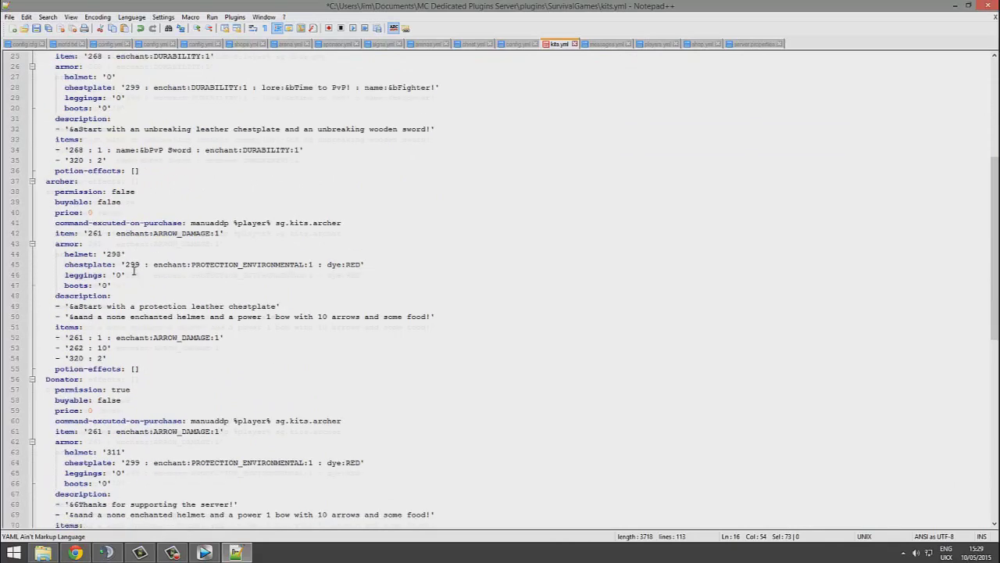
pyautogui.scroll(-2, 143, 332)
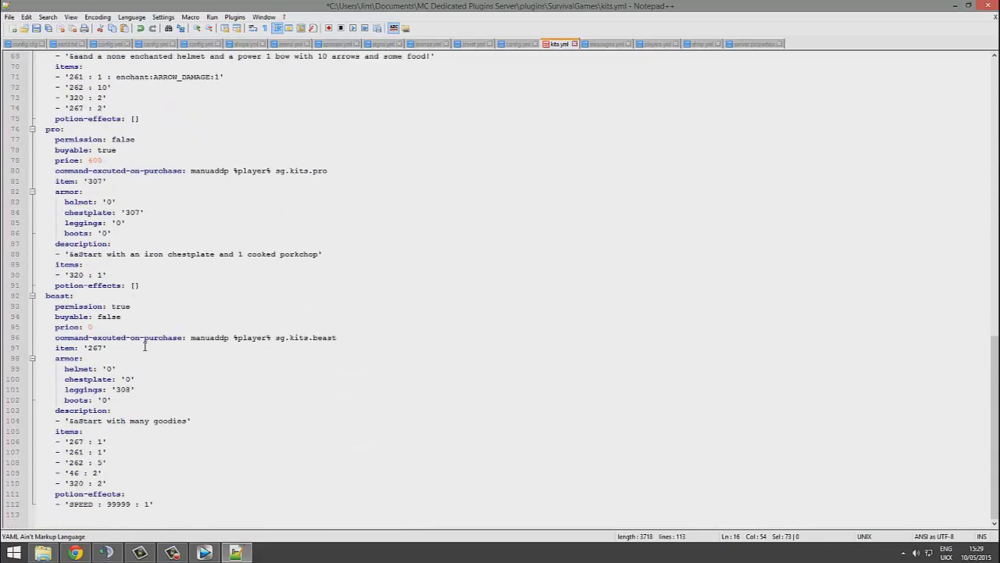
pyautogui.moveTo(165, 508); pyautogui.dragTo(36, 505)
pyautogui.hotkey('ctrl', 'c')
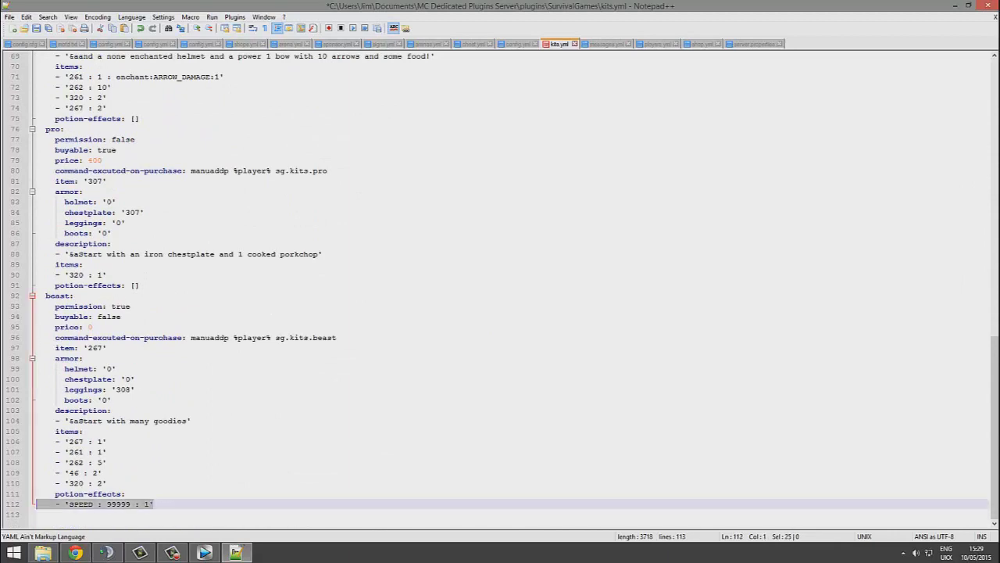
pyautogui.scroll(8, 204, 286)
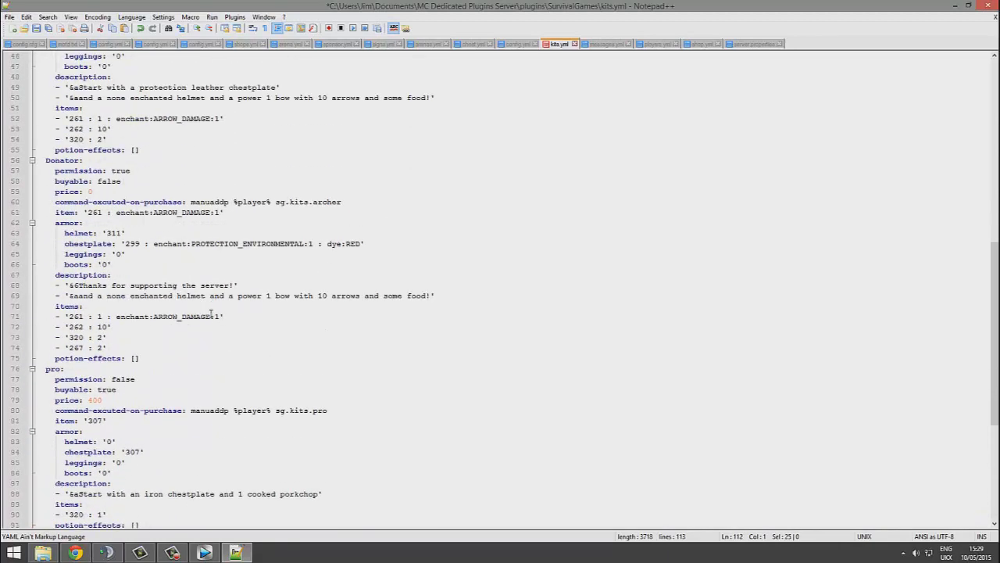
pyautogui.click(167, 357)
pyautogui.press('BackSpace')
pyautogui.press('BackSpace')
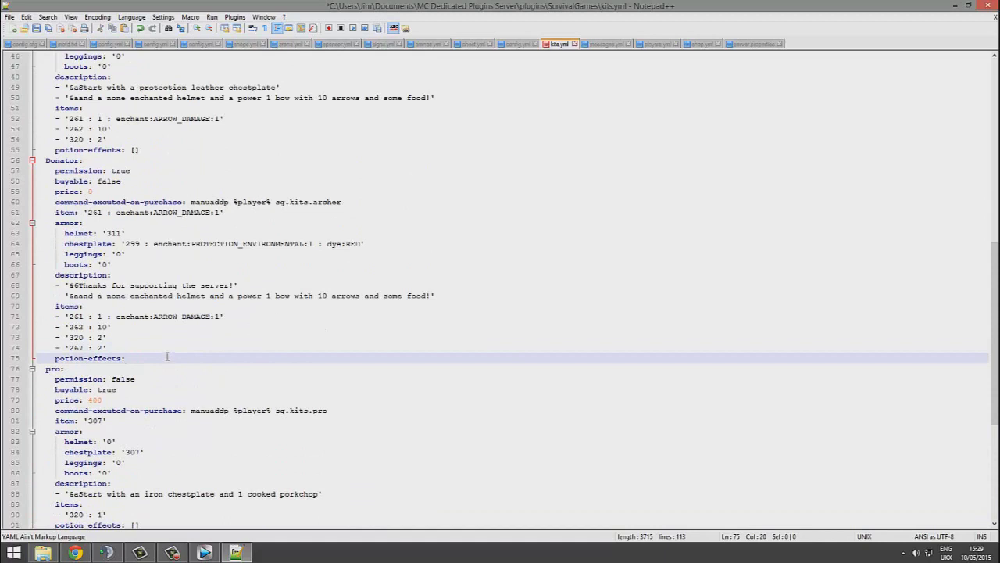
pyautogui.press('Return')
pyautogui.hotkey('ctrl', 'v')
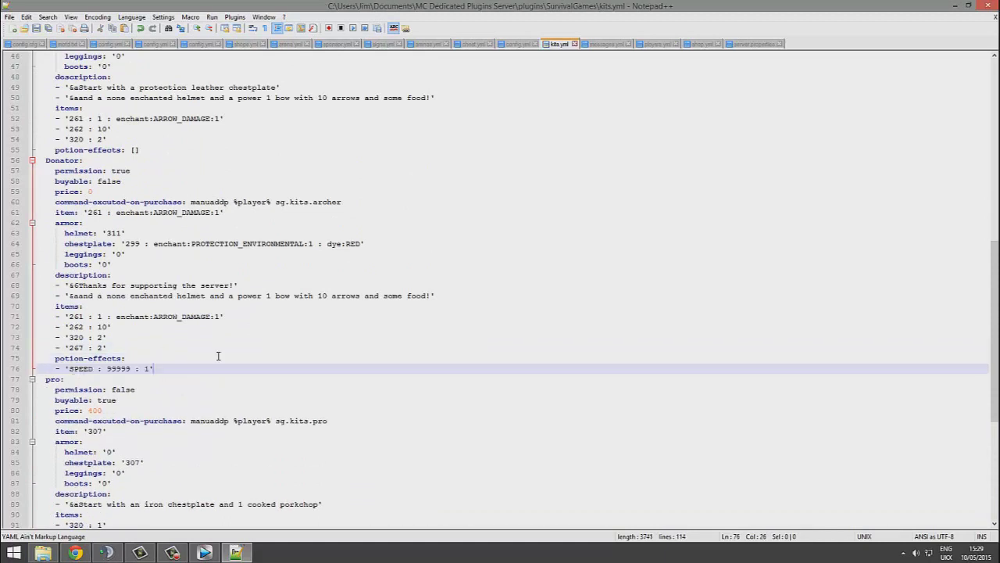
# Add a second Donator potion effect, 'POISON : 99999 : 4', below the SPEED line.
pyautogui.press('Return')
pyautogui.hotkey('ctrl', 'v')
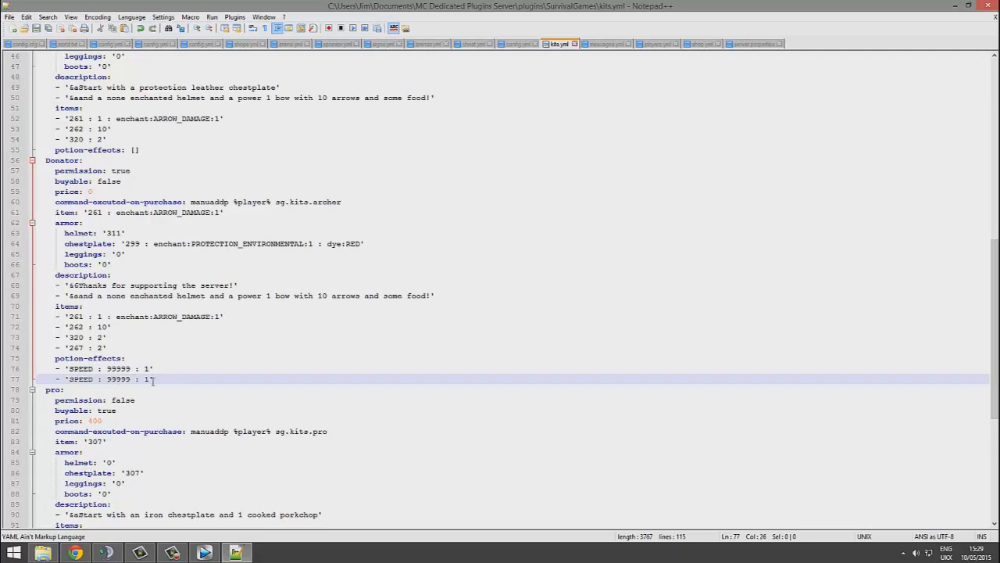
pyautogui.press('BackSpace')
pyautogui.write('4')
pyautogui.moveTo(94, 379); pyautogui.dragTo(68, 379)
pyautogui.write('SOISON')
# Review the POISON effect's duration value and the potion example in the header comments, and close Notepad++.
pyautogui.moveTo(132, 379); pyautogui.dragTo(111, 379)
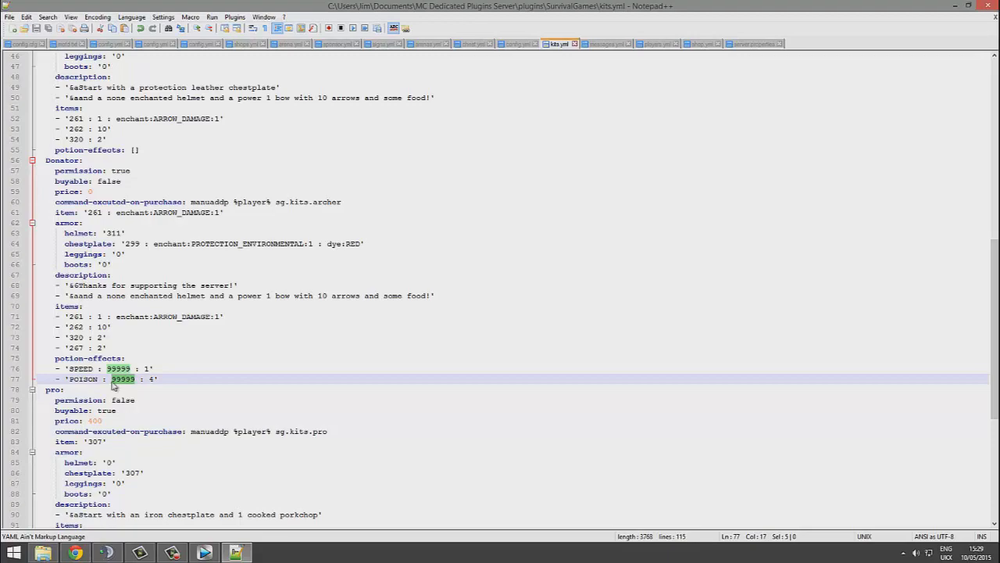
pyautogui.scroll(8, 147, 372)
pyautogui.scroll(5, 146, 372)
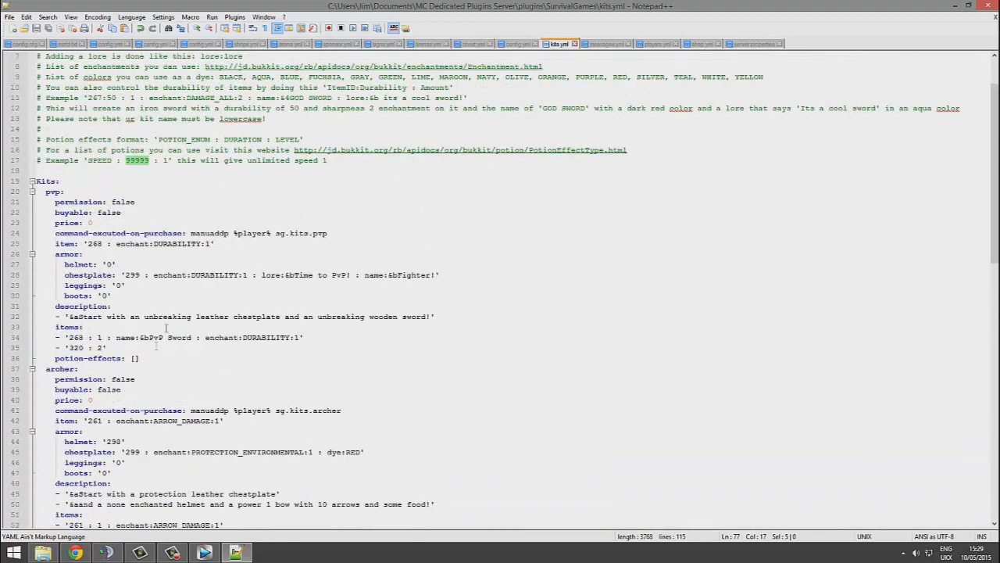
pyautogui.click(170, 161)
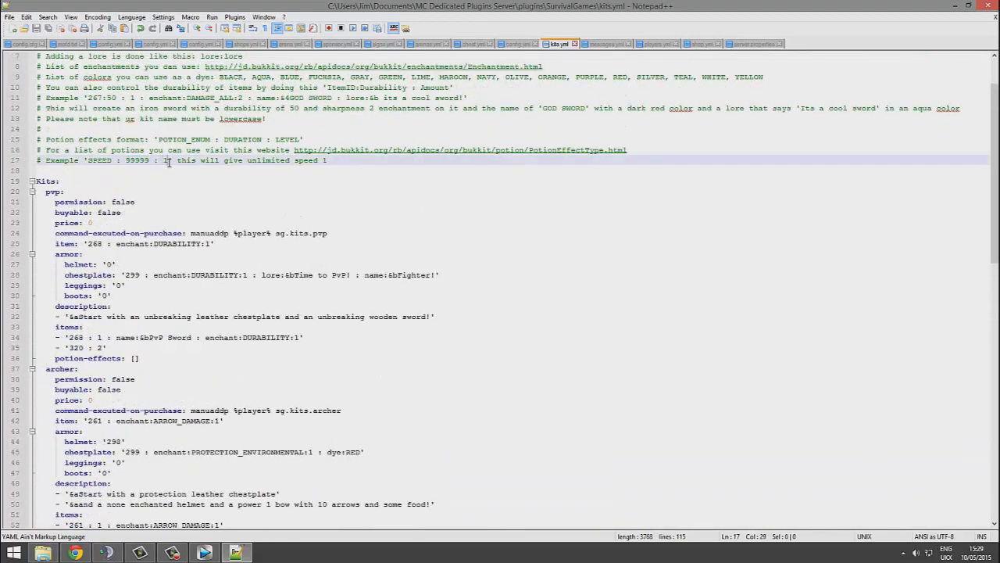
pyautogui.scroll(-5, 170, 164)
pyautogui.moveTo(994, 178); pyautogui.dragTo(950, 472)
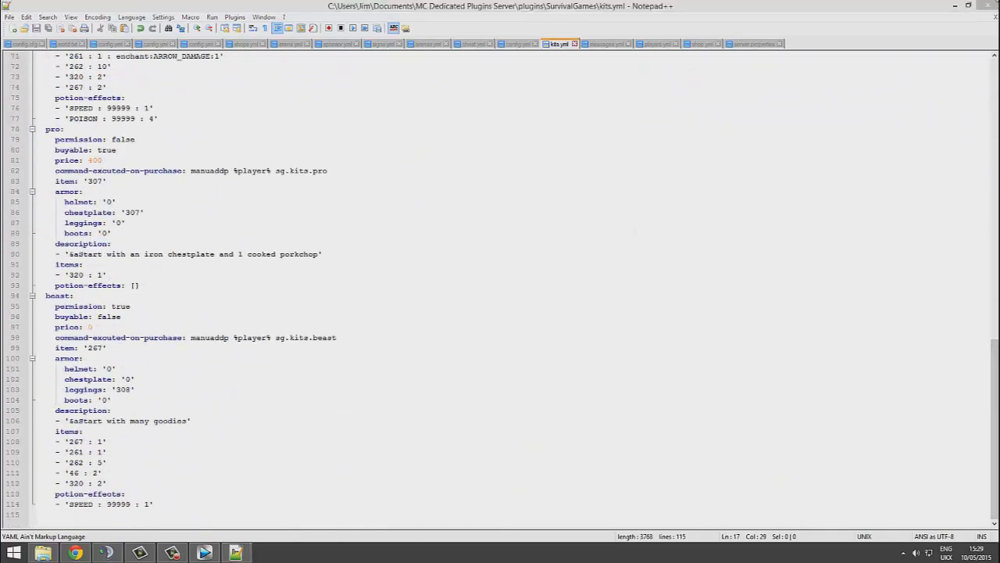
pyautogui.click(989, 7)
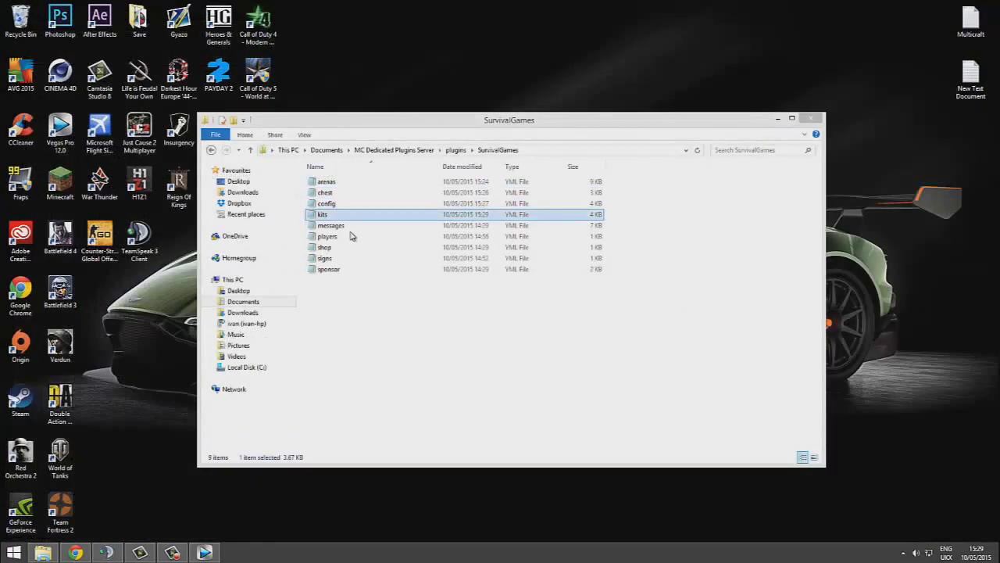
# Open messages.yml in Notepad++, look over its messages and scoreboard text lines, and close it.
pyautogui.rightClick(341, 229)
pyautogui.click(367, 258)
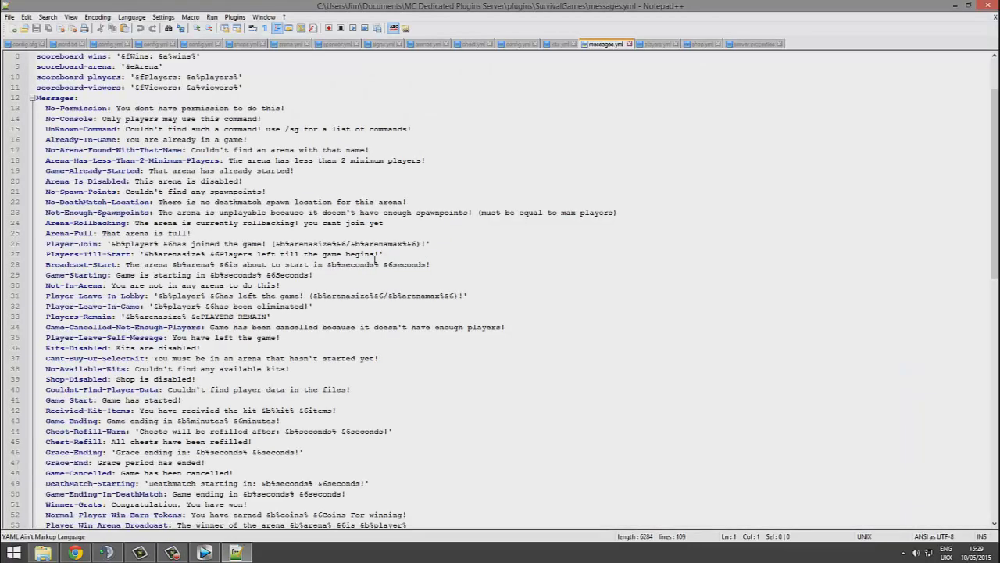
pyautogui.scroll(-7, 565, 422)
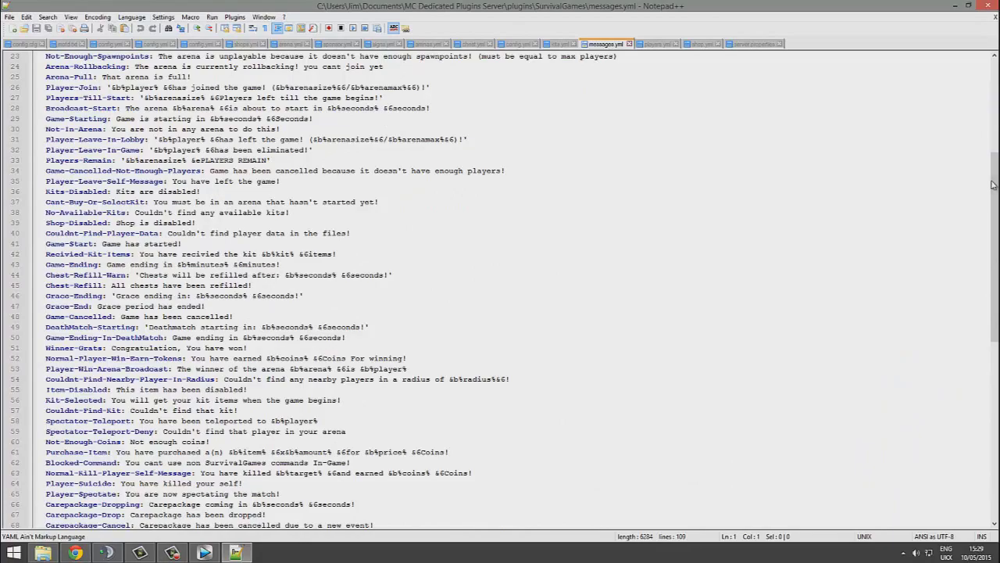
pyautogui.moveTo(993, 184); pyautogui.dragTo(987, 68)
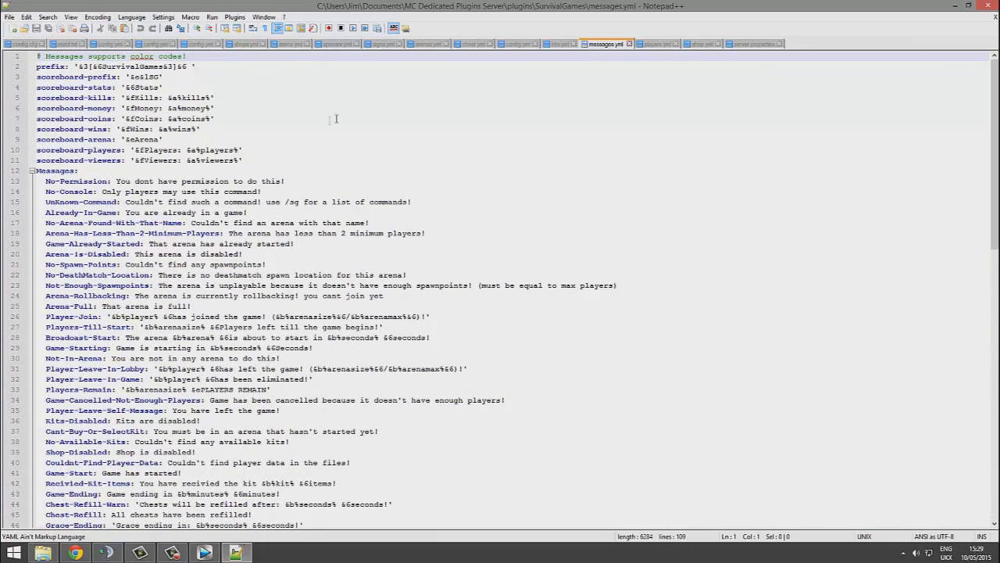
pyautogui.moveTo(218, 119); pyautogui.dragTo(83, 97)
pyautogui.click(174, 109)
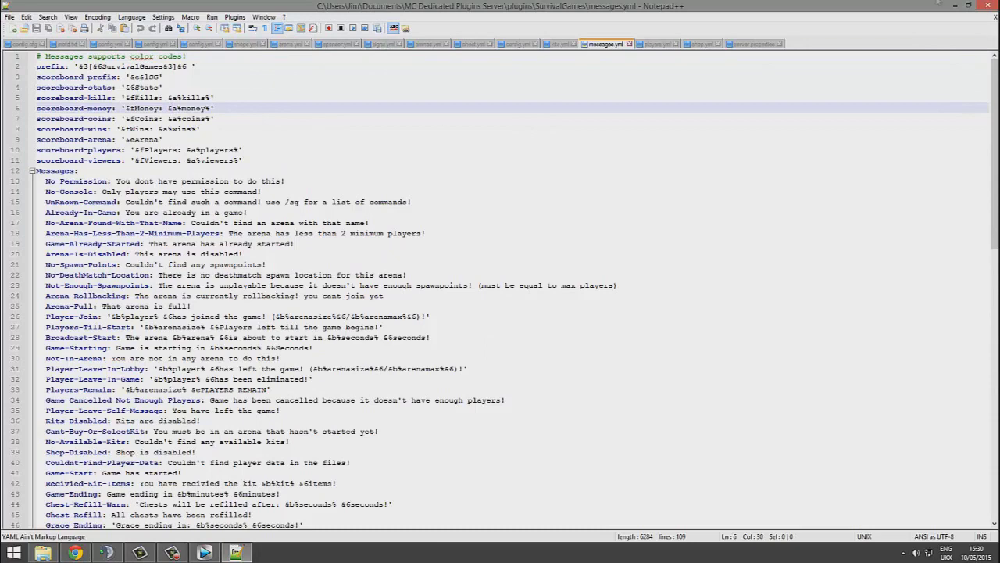
pyautogui.click(987, 5)
# Open players.yml in Notepad++, set the second player's coins to 5000 and save the file.
pyautogui.click(324, 236)
pyautogui.rightClick(335, 236)
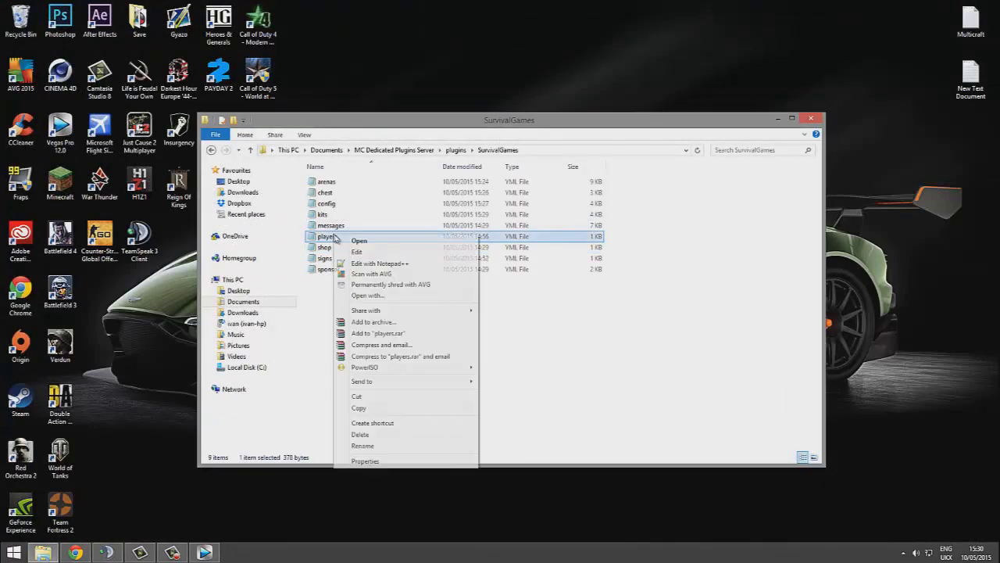
pyautogui.click(367, 264)
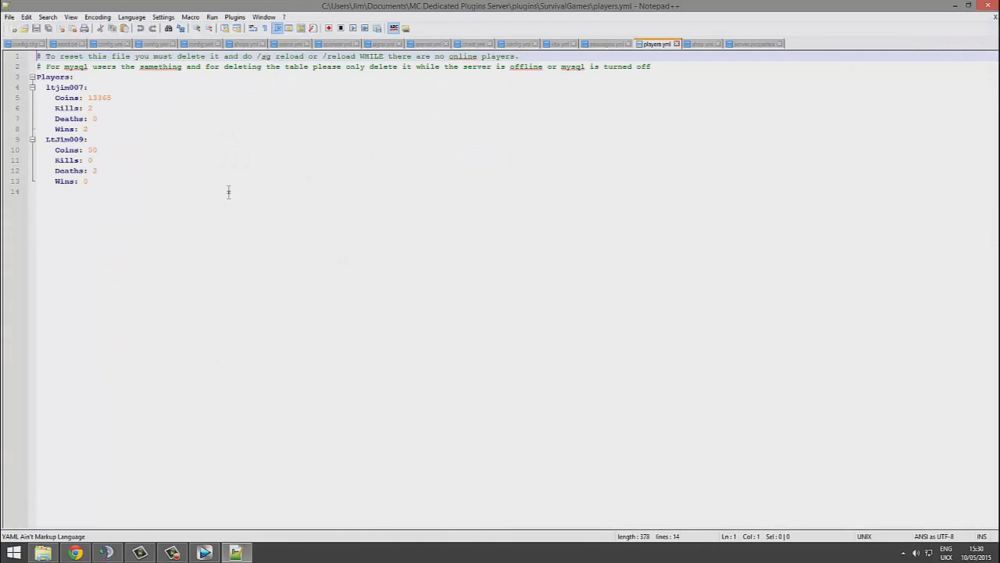
pyautogui.click(154, 148)
pyautogui.write('00')
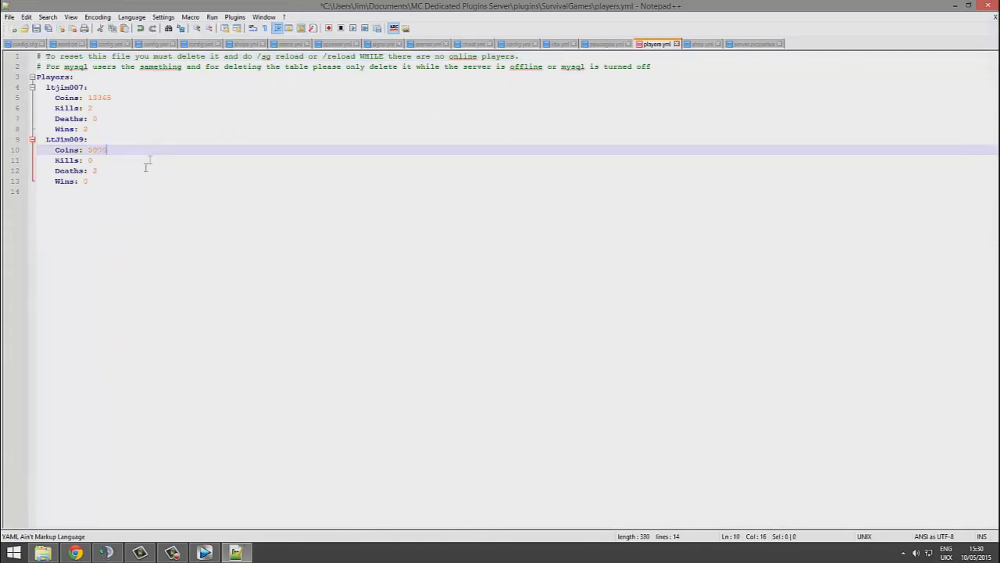
# Examine the second player's deaths and the first player's deaths and kills values.
pyautogui.click(127, 167)
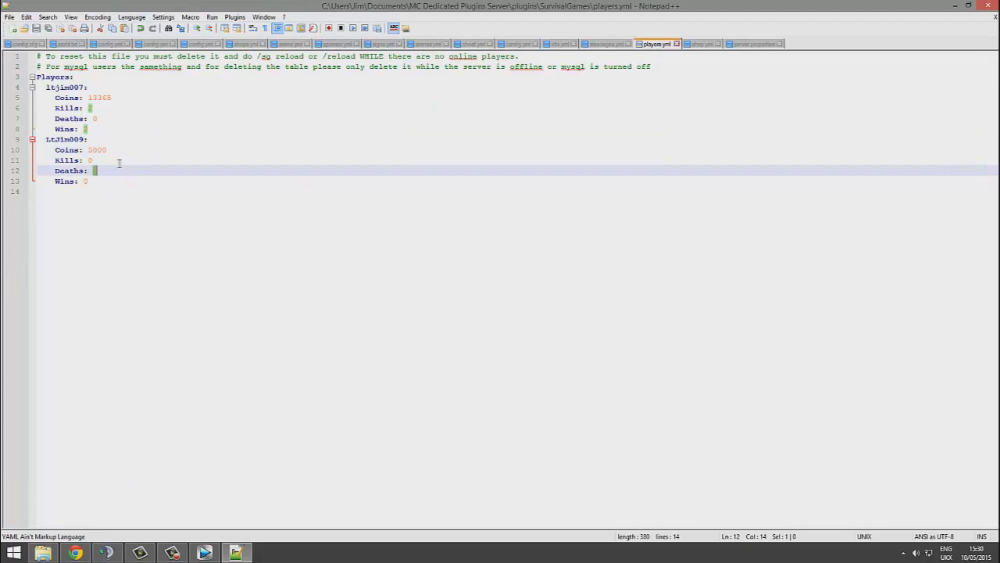
pyautogui.click(102, 119)
pyautogui.moveTo(96, 108); pyautogui.dragTo(88, 108)
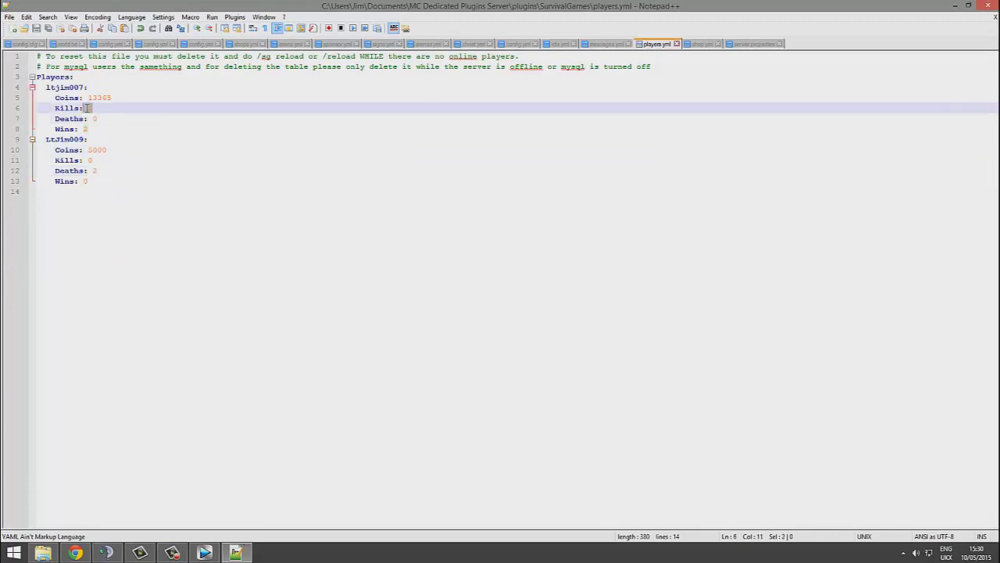
# Set the first player's kills to 999 and deaths to 1, save players.yml and close it.
pyautogui.write('999')
pyautogui.hotkey('ctrl', 's')
pyautogui.click(125, 115)
pyautogui.press('BackSpace')
pyautogui.write('1')
pyautogui.hotkey('ctrl', 's')
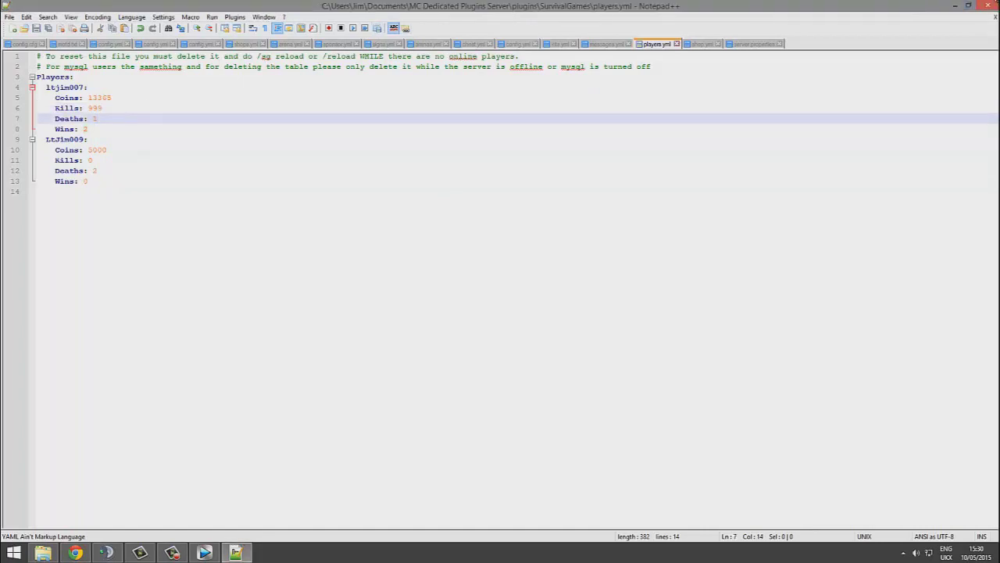
pyautogui.click(989, 6)
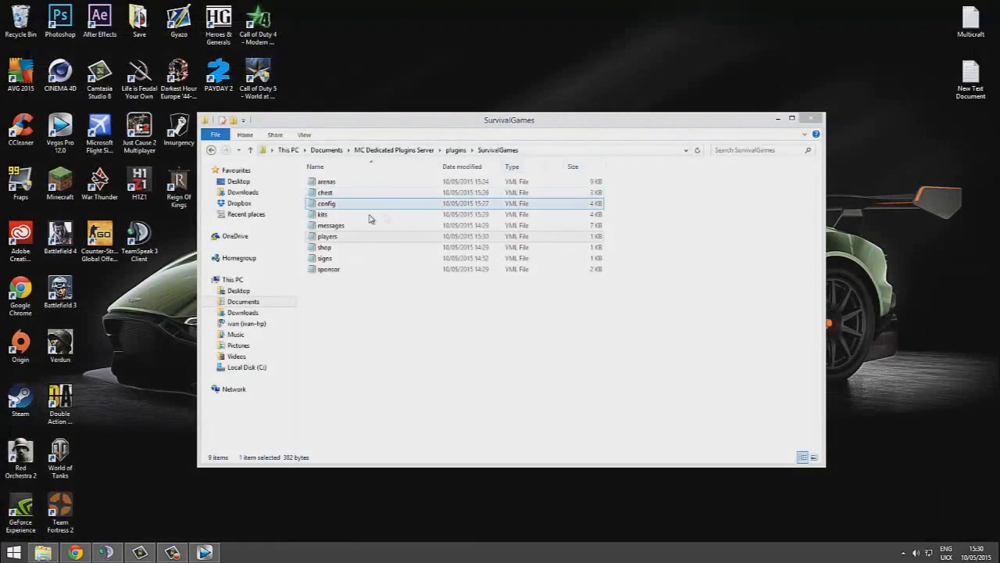
# Open signs.yml in Notepad++ and review the Stats and Auto-Join sign text lines.
pyautogui.rightClick(326, 250)
pyautogui.click(311, 293)
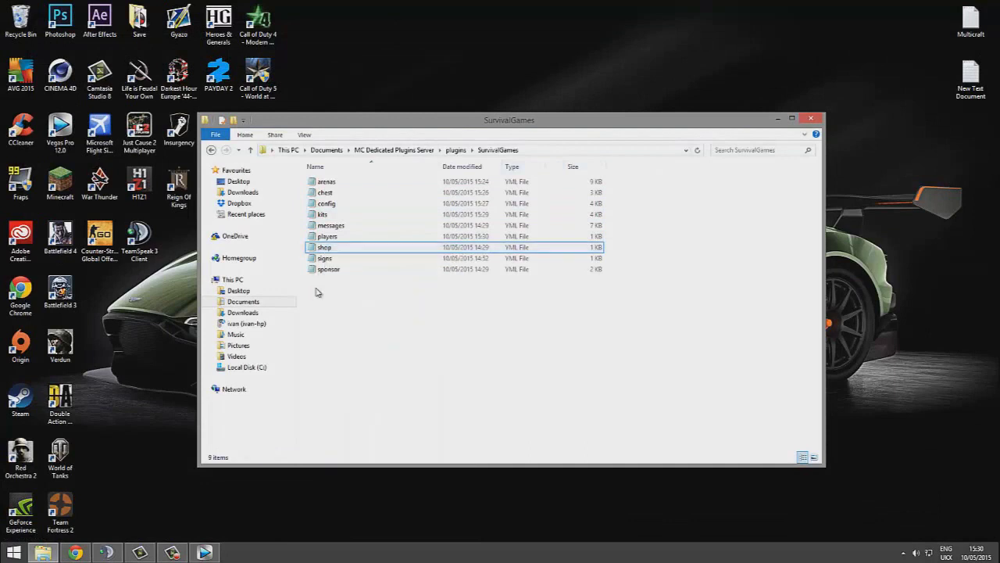
pyautogui.rightClick(346, 261)
pyautogui.click(352, 290)
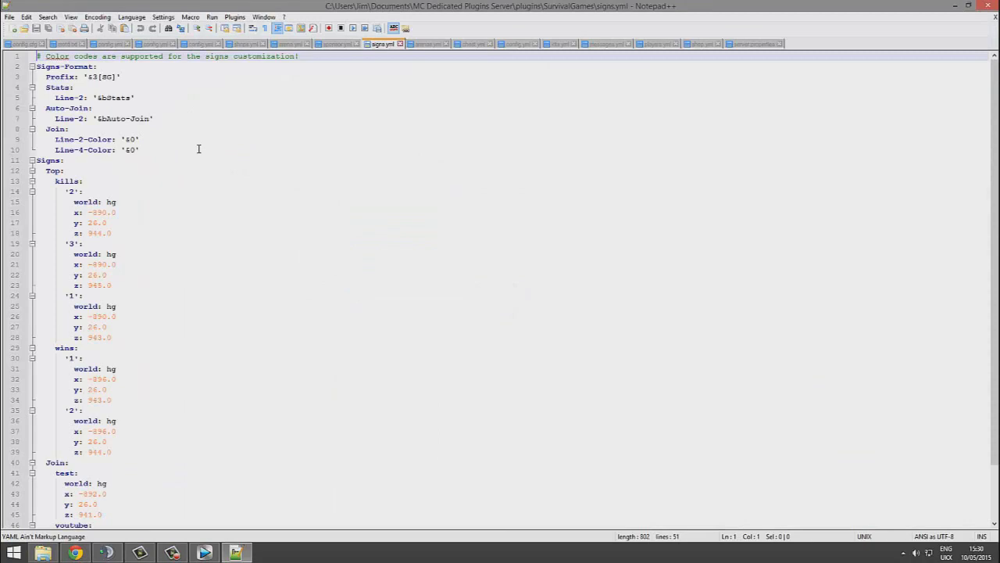
pyautogui.moveTo(200, 149); pyautogui.dragTo(172, 95)
pyautogui.click(133, 100)
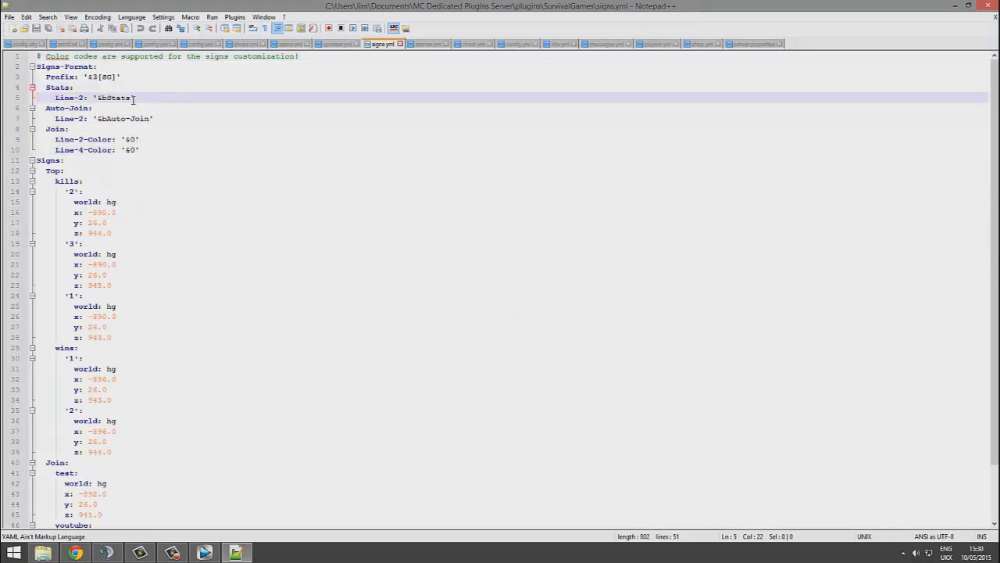
pyautogui.moveTo(108, 119); pyautogui.dragTo(103, 119)
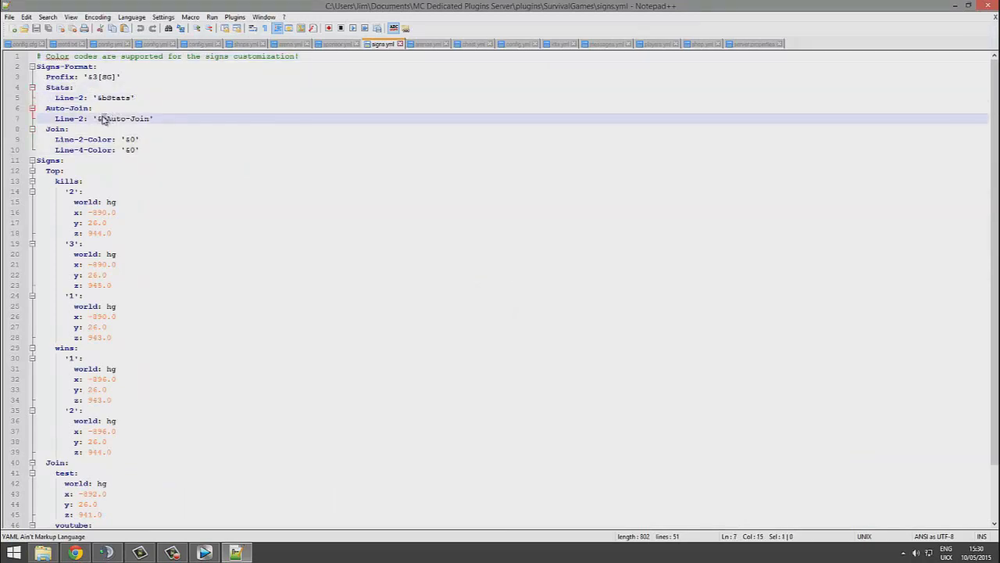
# Change the signs prefix to '&3[JimGames]', save signs.yml, look over the sign locations and close the file.
pyautogui.click(109, 76)
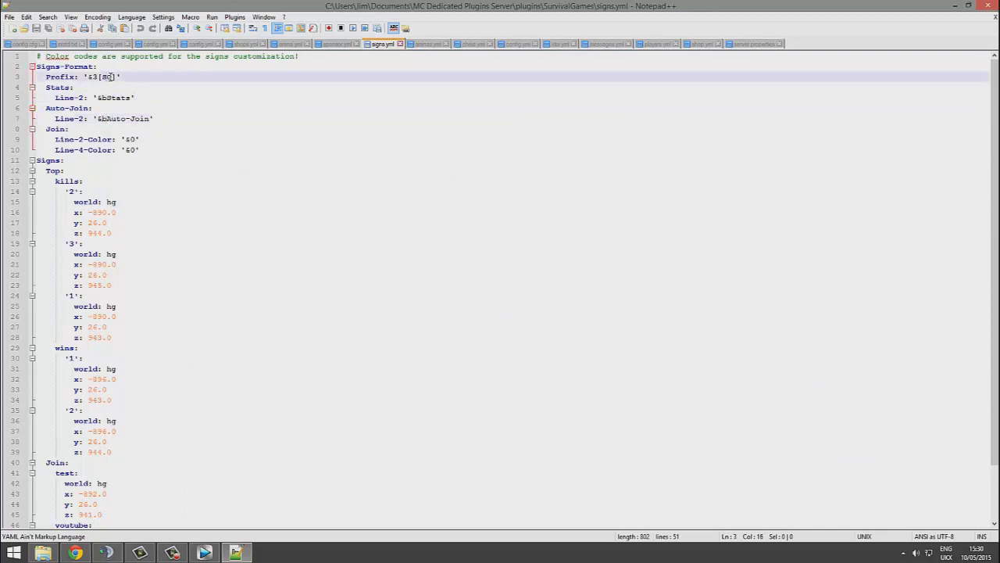
pyautogui.press('BackSpace')
pyautogui.press('Delete')
pyautogui.write('JimGames')
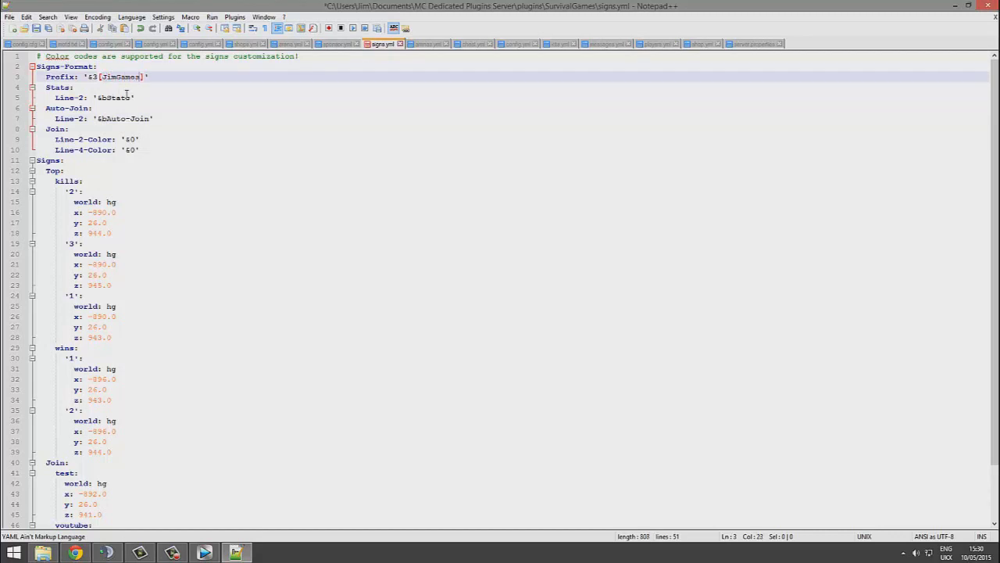
pyautogui.hotkey('ctrl', 's')
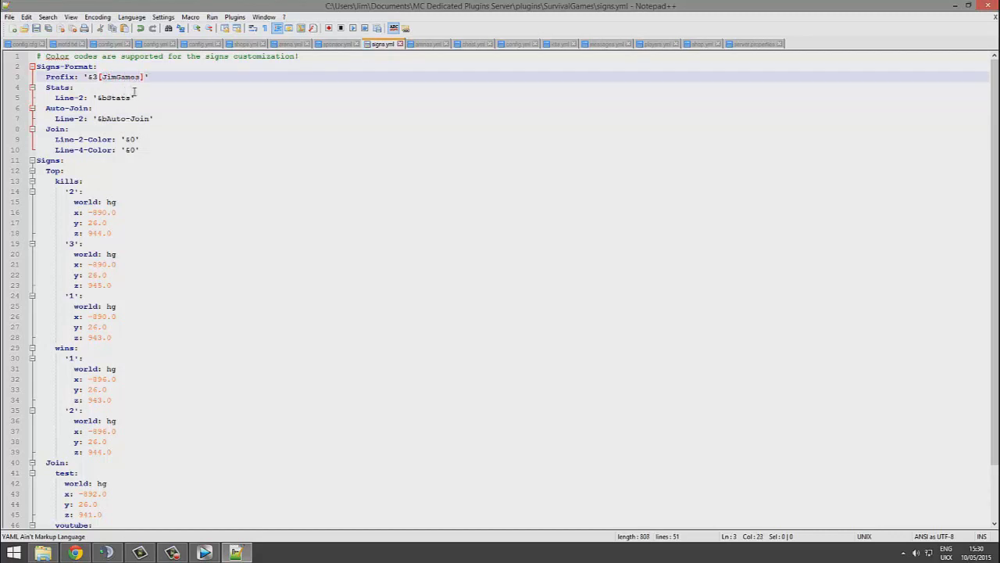
pyautogui.scroll(-2, 163, 97)
pyautogui.click(646, 142)
pyautogui.scroll(2, 641, 148)
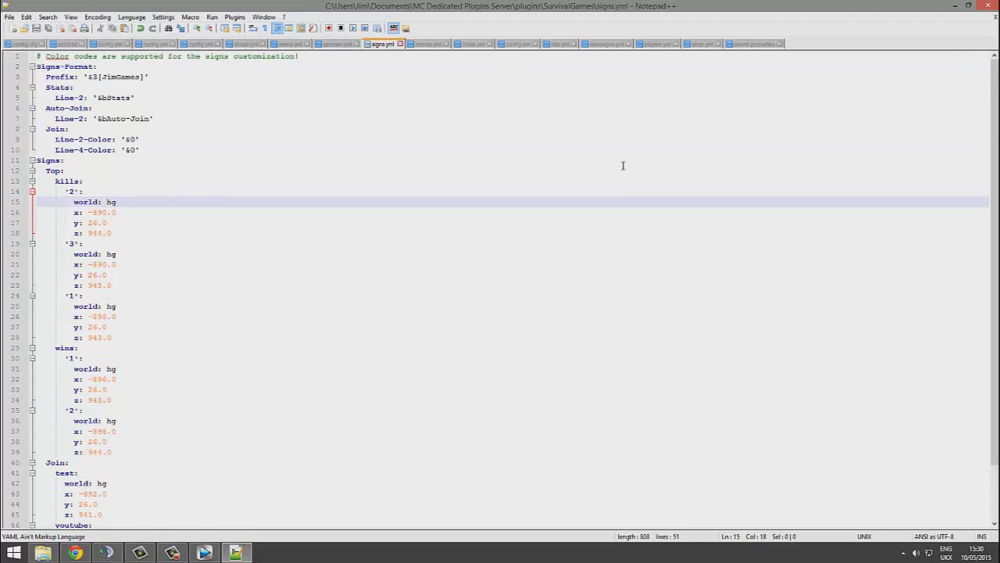
pyautogui.click(991, 5)
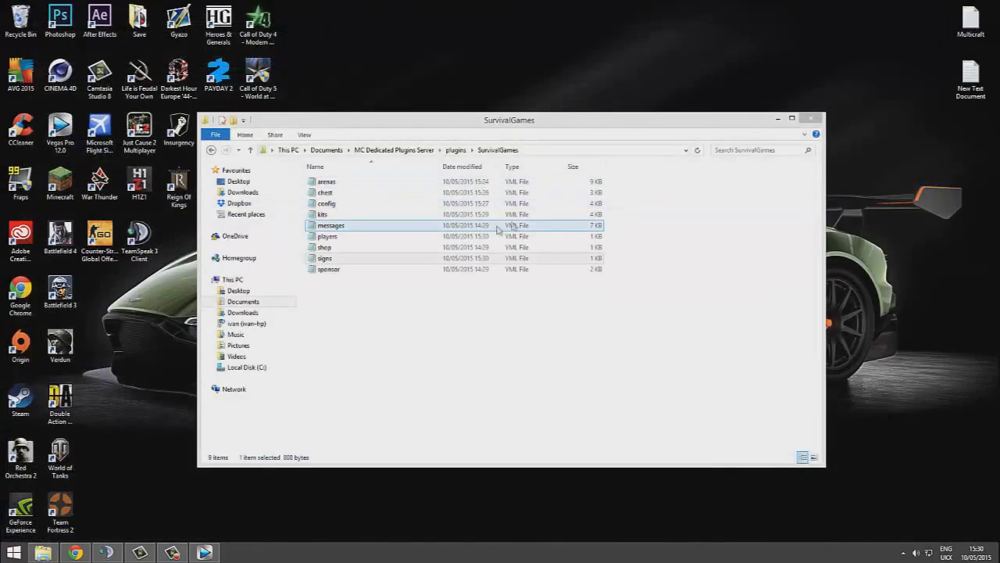
# Open sponsor.yml in Notepad++ and look over its food, weapons and tools item categories.
pyautogui.click(351, 270)
pyautogui.rightClick(353, 274)
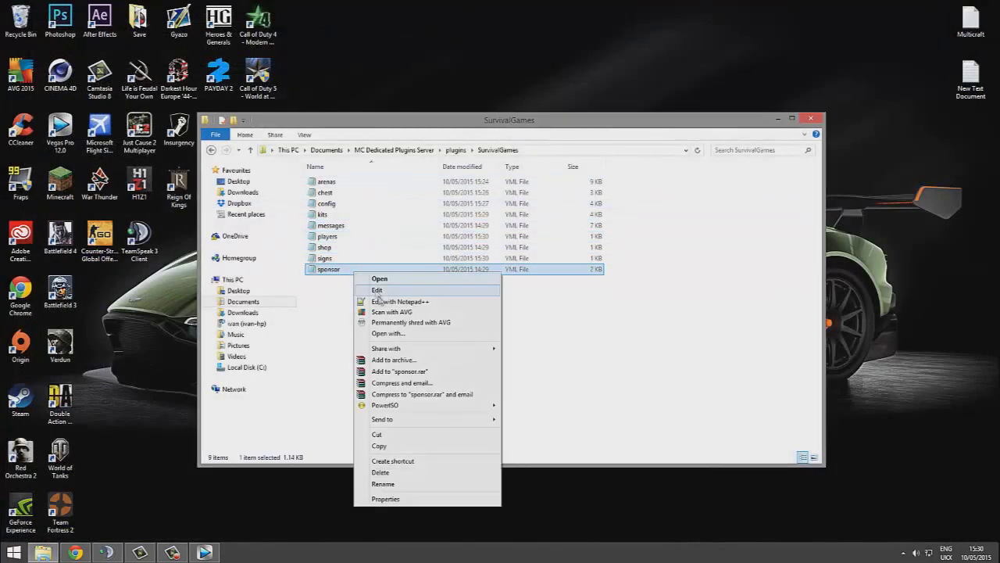
pyautogui.click(383, 300)
pyautogui.click(384, 301)
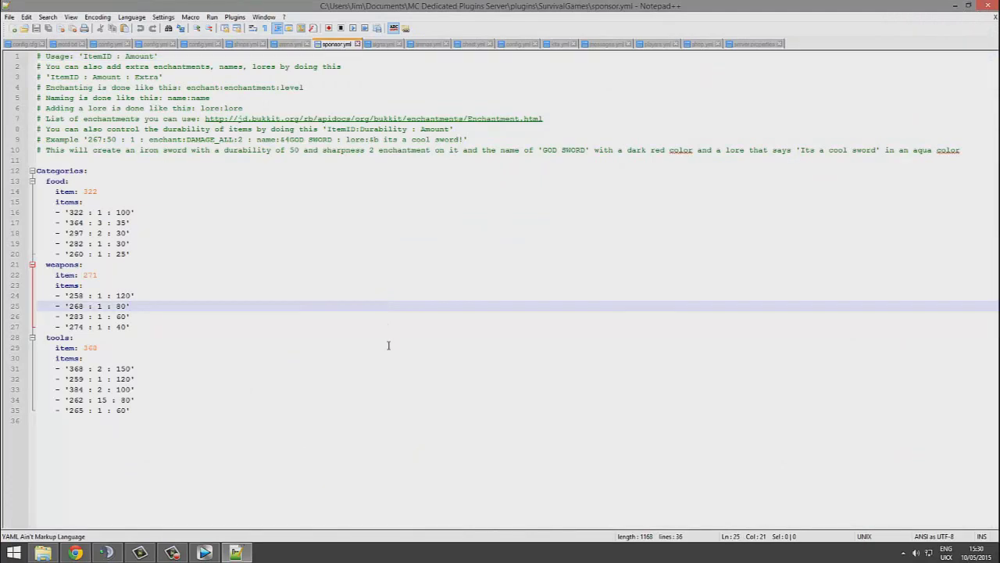
pyautogui.moveTo(397, 429); pyautogui.dragTo(22, 101)
pyautogui.click(186, 295)
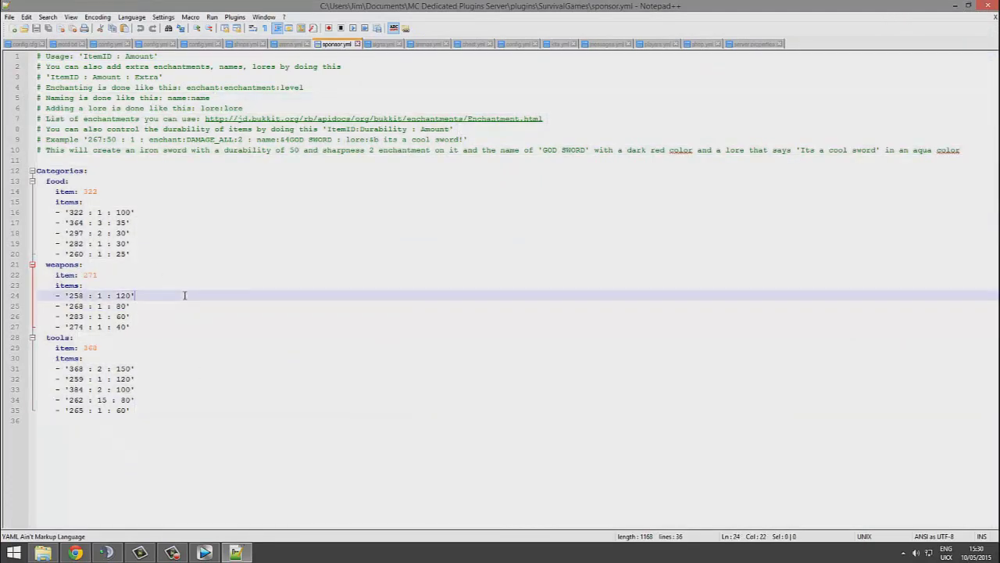
pyautogui.moveTo(227, 347); pyautogui.dragTo(97, 326)
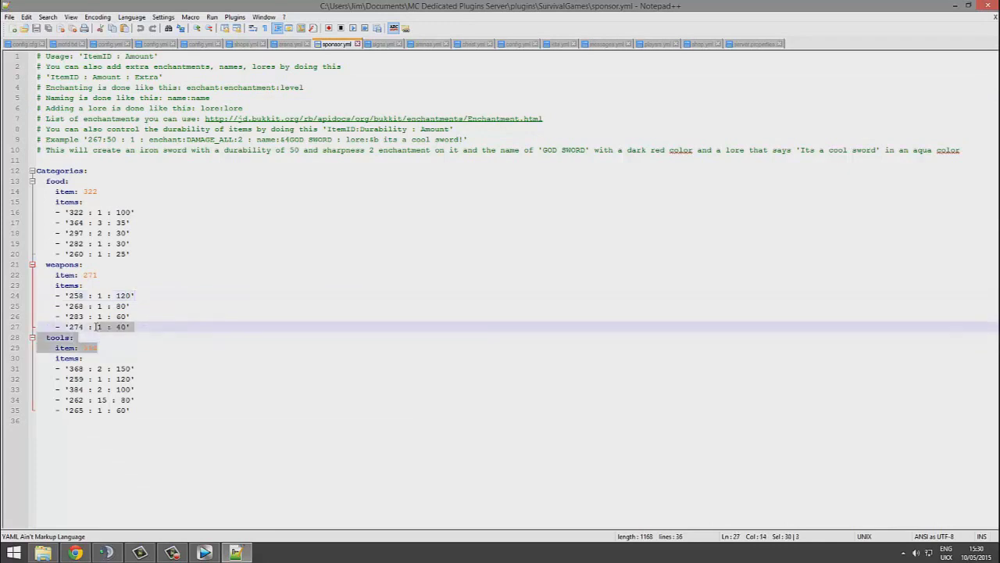
pyautogui.click(197, 386)
pyautogui.moveTo(189, 420); pyautogui.dragTo(8, 332)
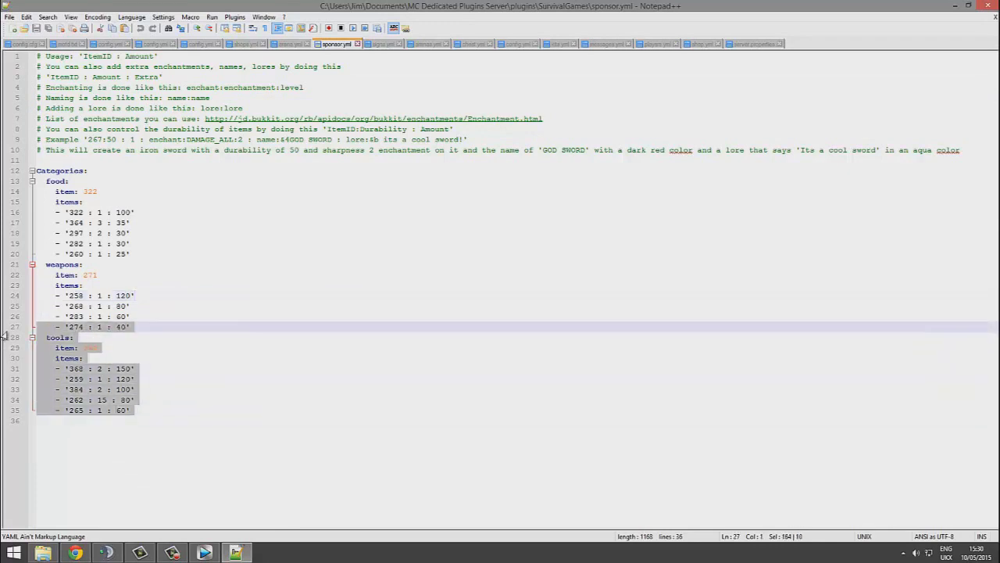
pyautogui.click(203, 382)
# Duplicate the last weapons entry, '274 : 1 : 40', on a new line below it and save sponsor.yml.
pyautogui.moveTo(130, 325); pyautogui.dragTo(26, 327)
pyautogui.hotkey('ctrl', 'c')
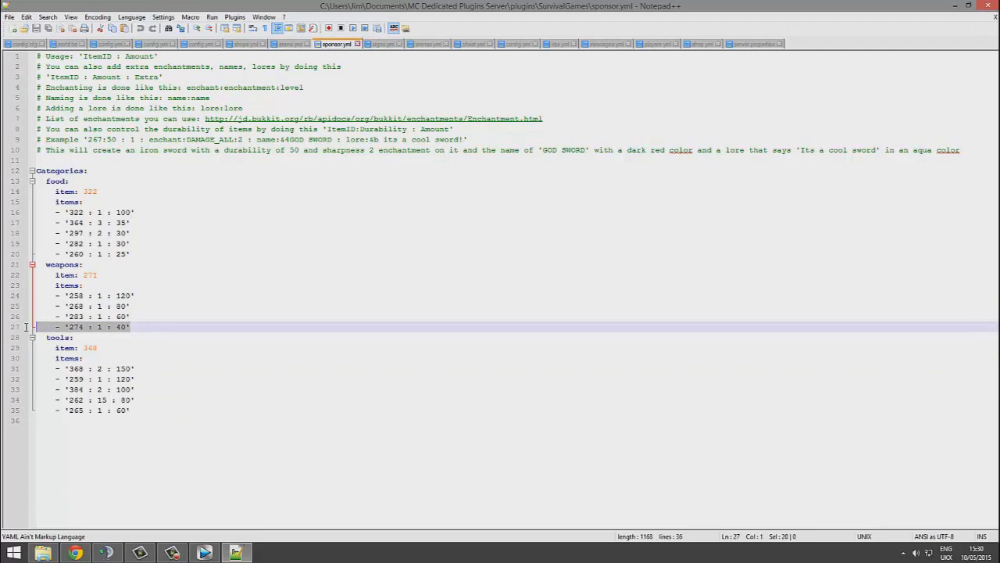
pyautogui.click(168, 327)
pyautogui.press('Return')
pyautogui.hotkey('ctrl', 'v')
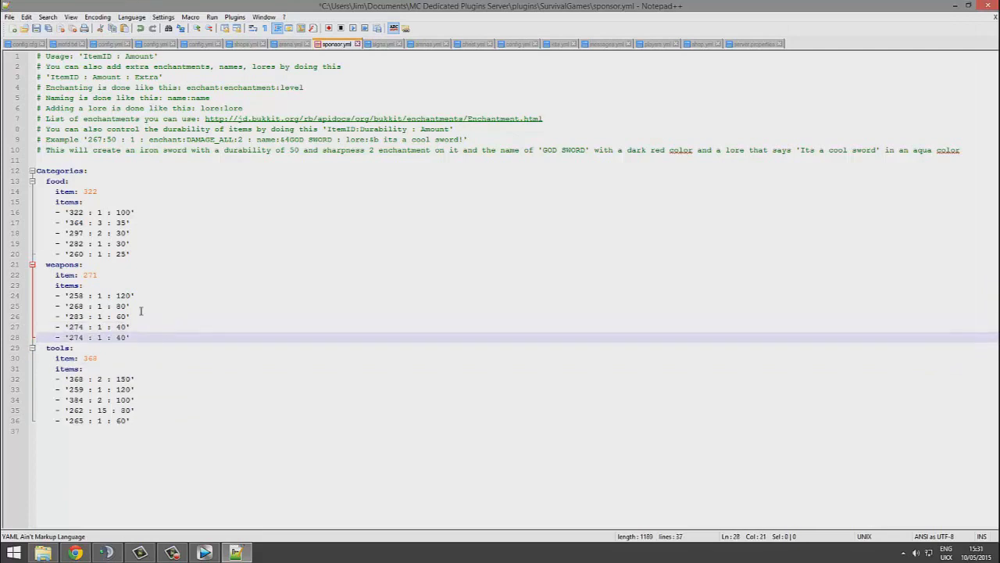
pyautogui.hotkey('ctrl', 's')
# Set the duplicated weapons entry's item ID to 267, save sponsor.yml and close it.
pyautogui.moveTo(83, 337); pyautogui.dragTo(69, 338)
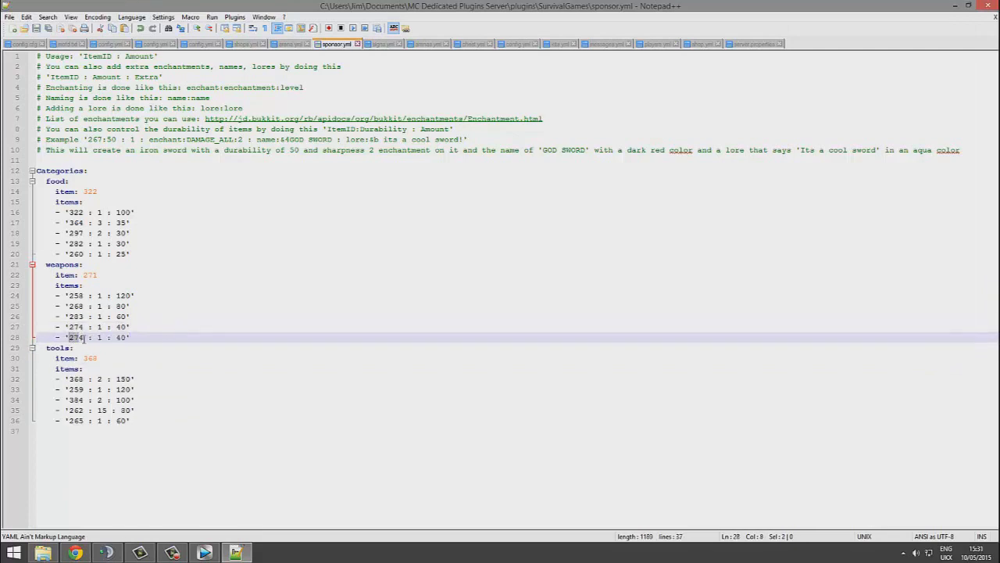
pyautogui.write('267')
pyautogui.hotkey('ctrl', 's')
pyautogui.click(994, 6)
# Open shop.yml in Notepad++, duplicate the last item entry, '297 : 5 : 10', below itself and save.
pyautogui.rightClick(347, 250)
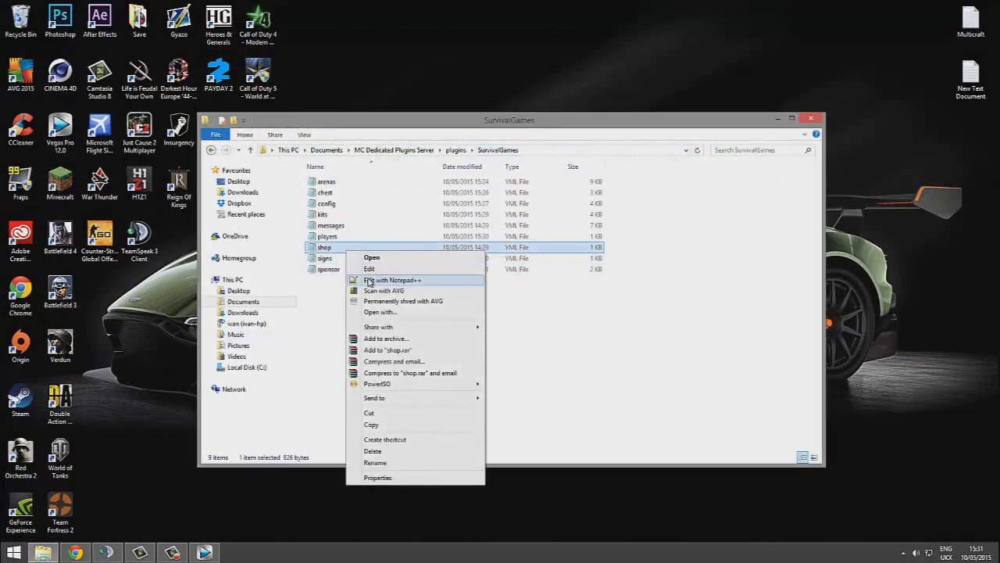
pyautogui.click(370, 281)
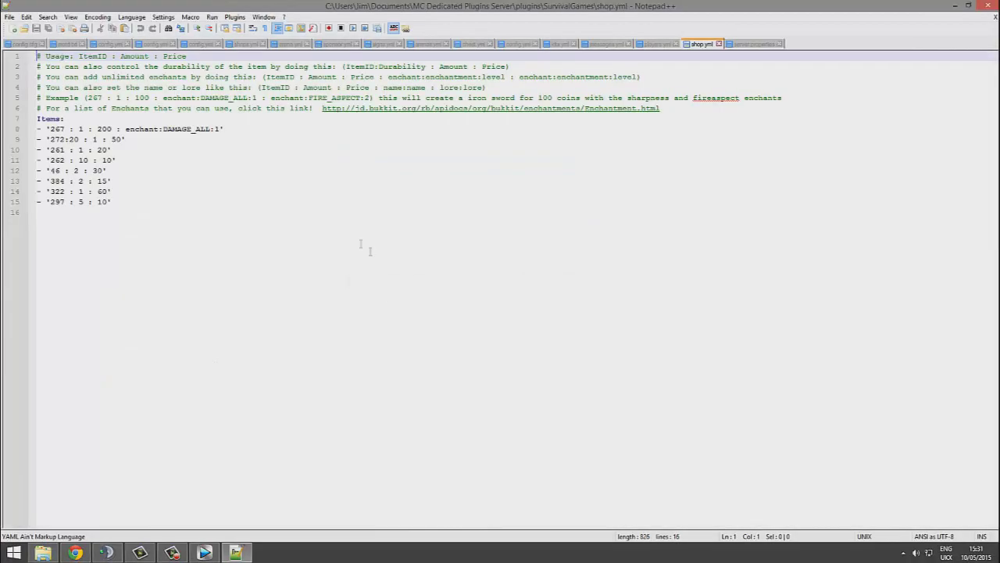
pyautogui.click(190, 213)
pyautogui.moveTo(159, 200); pyautogui.dragTo(36, 202)
pyautogui.hotkey('ctrl', 'c')
pyautogui.click(123, 199)
pyautogui.press('Return')
pyautogui.press('Return')
pyautogui.hotkey('ctrl', 'v')
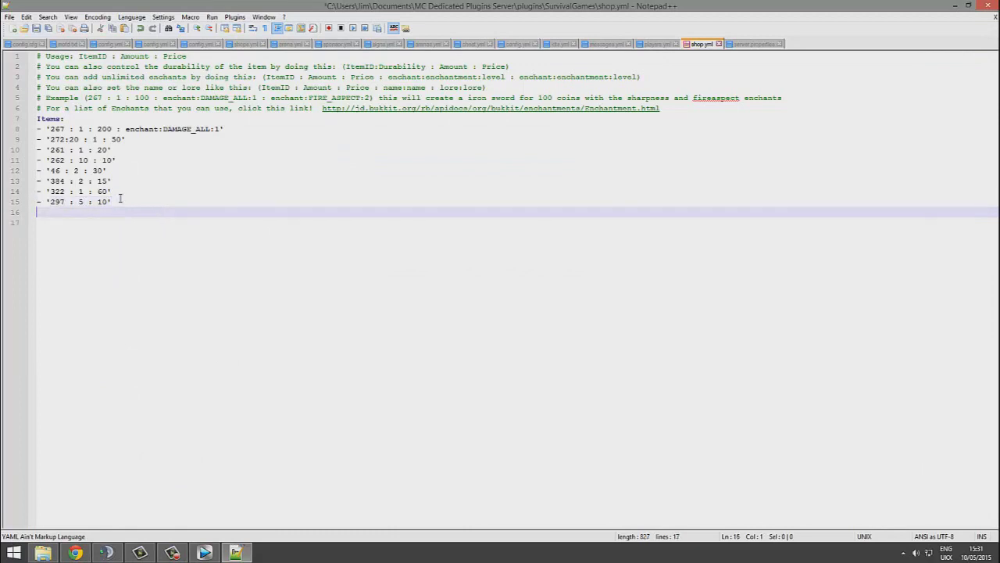
pyautogui.hotkey('ctrl', 's')
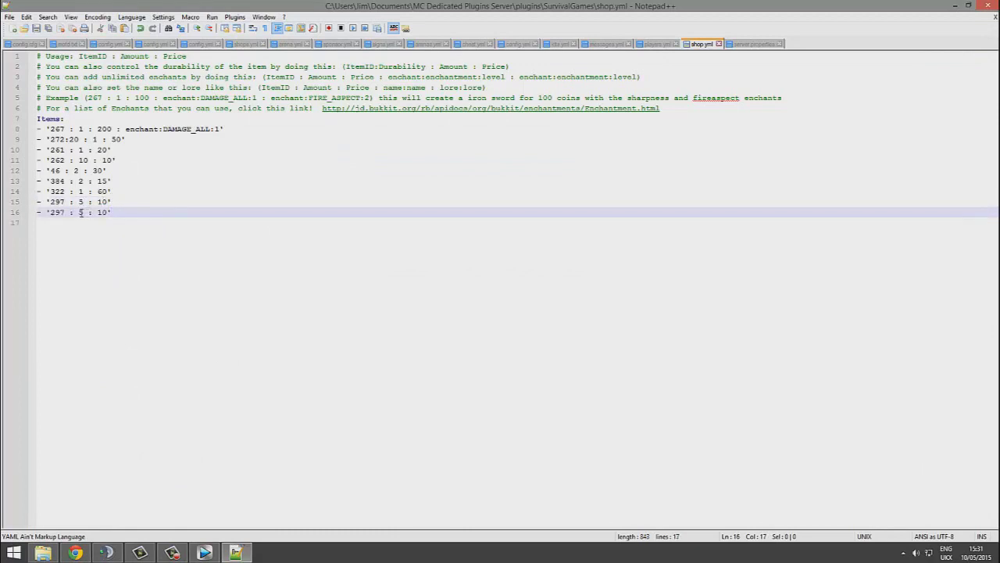
# Set the new shop entry's item ID to 2677, amount to 1 and price to 99, and save.
pyautogui.doubleClick(56, 212)
pyautogui.write('2677')
pyautogui.hotkey('ctrl', 's')
pyautogui.doubleClick(88, 213)
pyautogui.write('1')
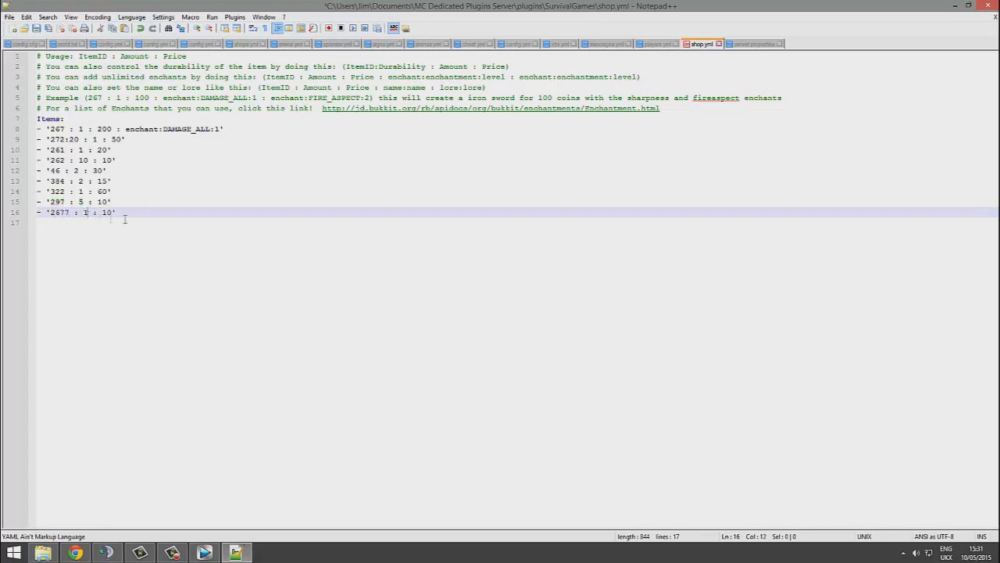
pyautogui.hotkey('ctrl', 's')
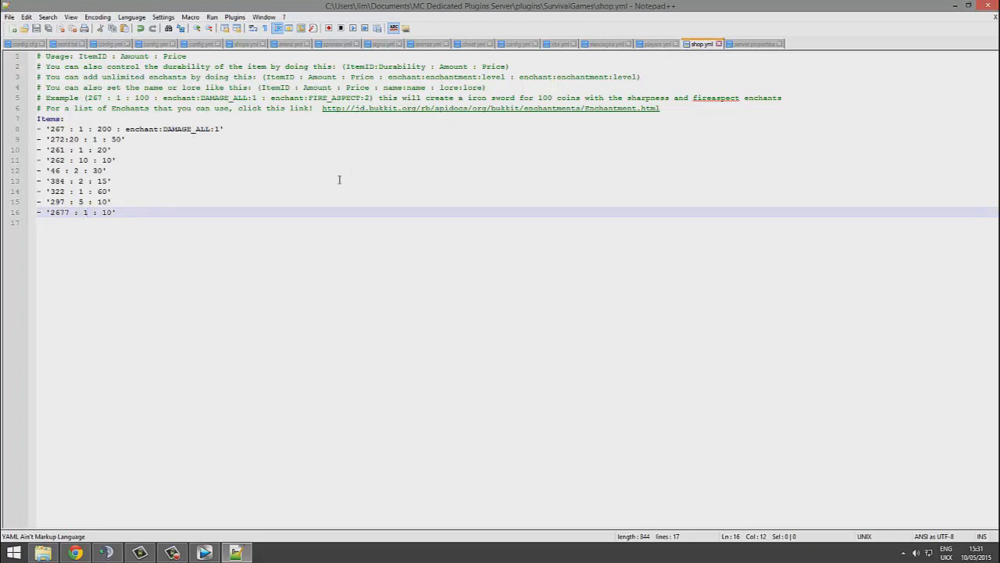
pyautogui.doubleClick(108, 213)
pyautogui.write('99')
pyautogui.hotkey('ctrl', 's')
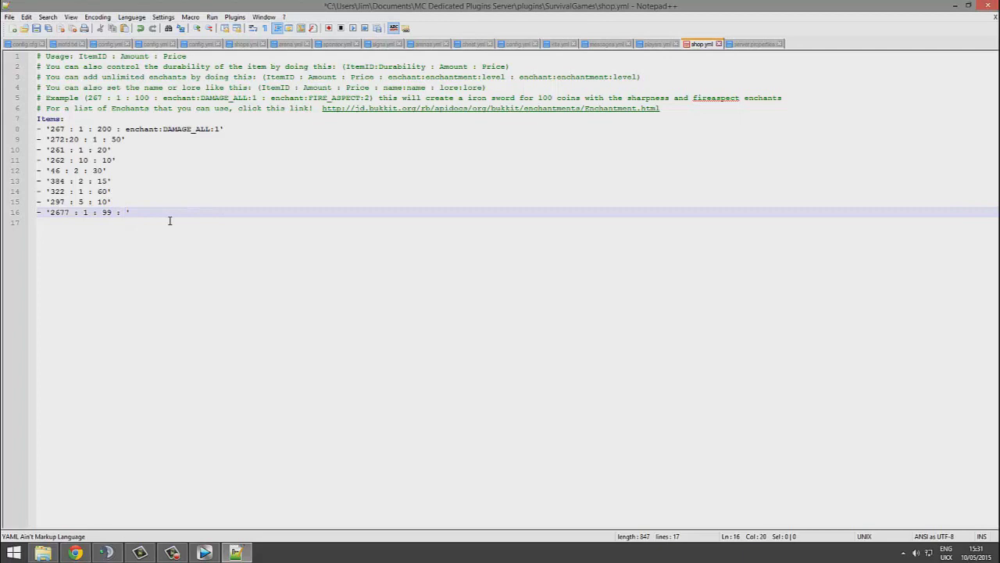
# Append enchant:damage_all:4, name:&bsword and lore:&5purple! to the new shop entry, save shop.yml and close it.
pyautogui.write('ant:damage_all:1')
pyautogui.press('BackSpace')
pyautogui.write('2')
pyautogui.write(' : name:&bsword : s')
pyautogui.press('BackSpace')
pyautogui.write('lore:&5p')
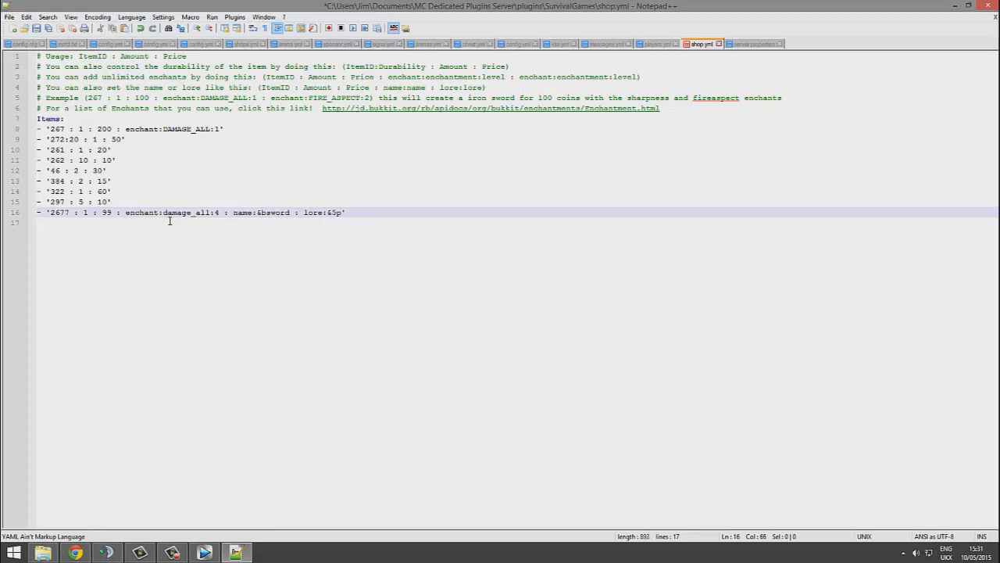
pyautogui.write('urple!')
pyautogui.hotkey('ctrl', 's')
pyautogui.moveTo(426, 235); pyautogui.dragTo(37, 67)
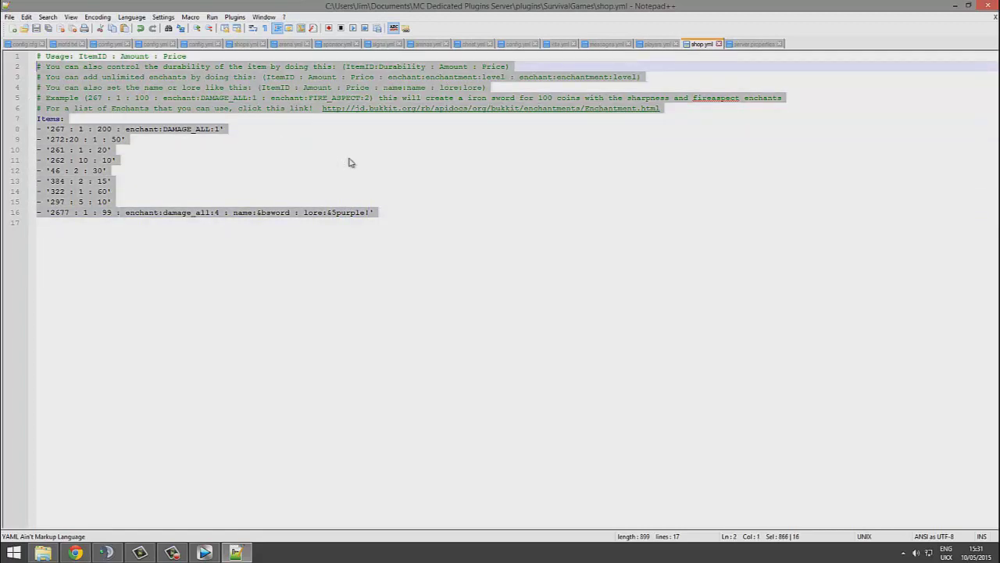
pyautogui.click(532, 196)
pyautogui.click(986, 6)
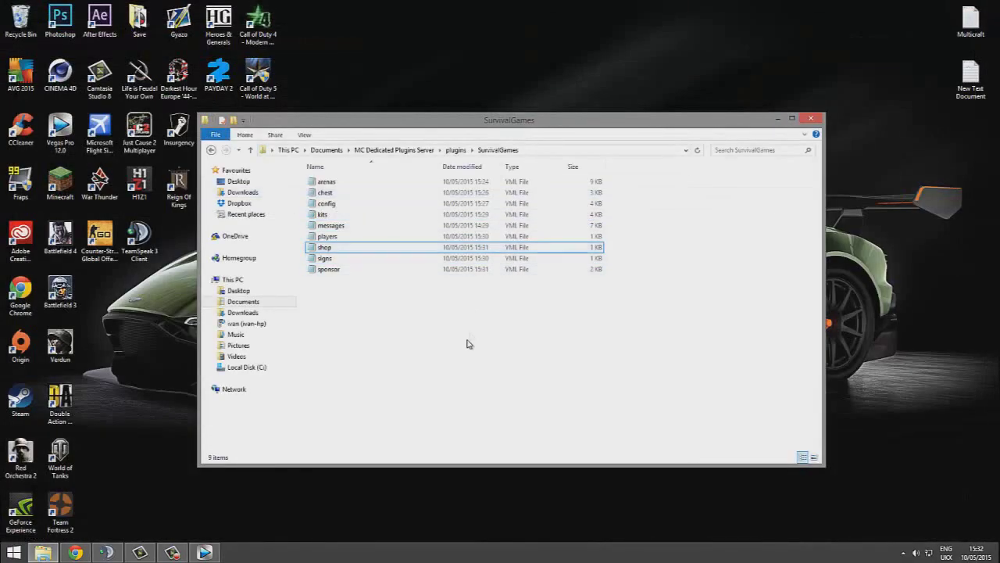
pyautogui.moveTo(463, 344); pyautogui.dragTo(436, 167)
pyautogui.click(426, 407)
pyautogui.moveTo(400, 429); pyautogui.dragTo(405, 146)
pyautogui.moveTo(682, 369); pyautogui.dragTo(283, 172)
pyautogui.click(516, 362)
pyautogui.moveTo(700, 393); pyautogui.dragTo(273, 102)
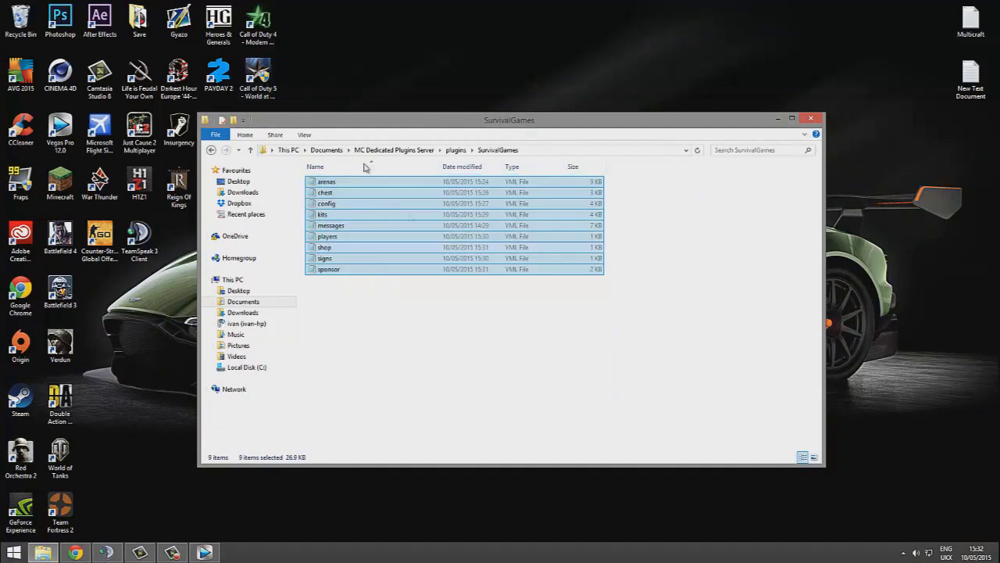
pyautogui.moveTo(697, 364); pyautogui.dragTo(195, 79)
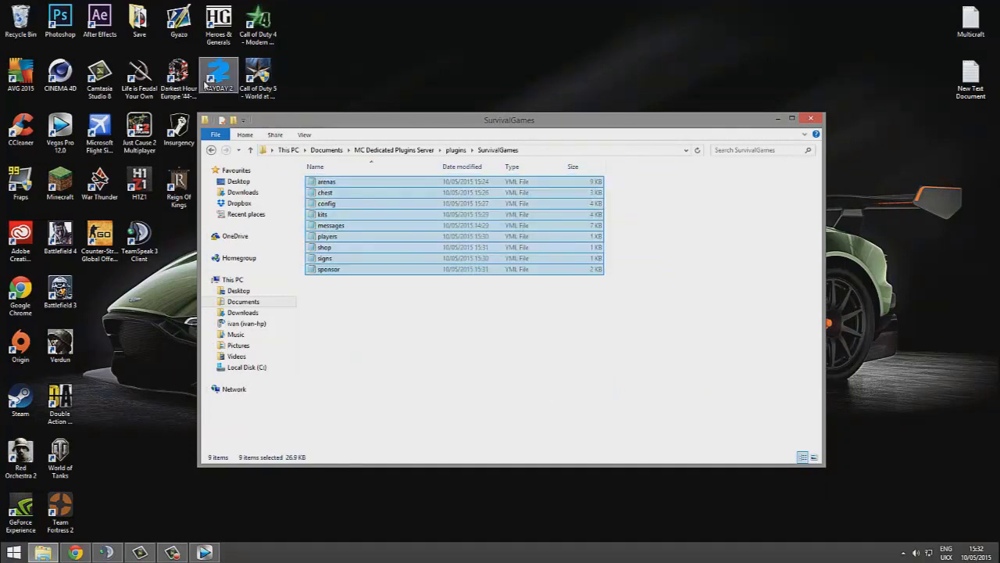